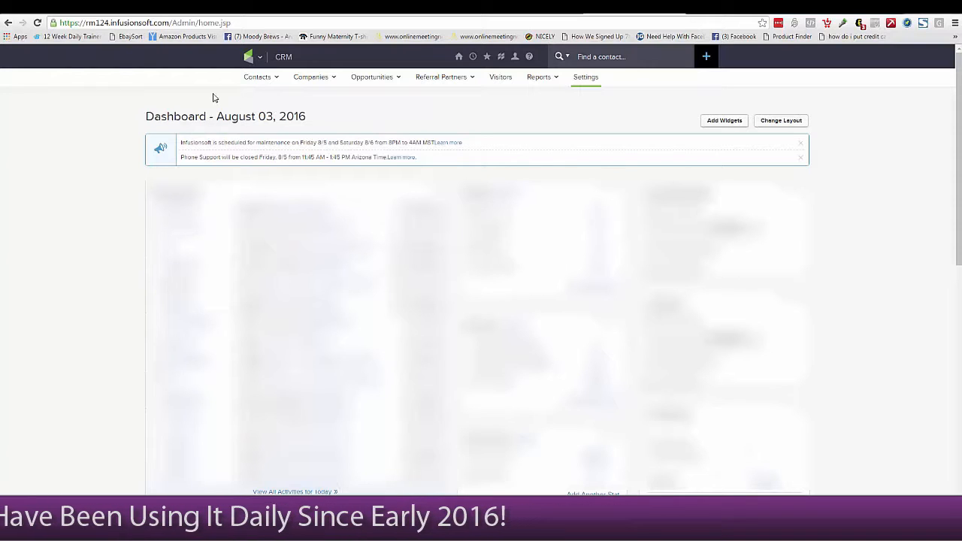
Step: Create a tag category named MemberHub with the description "Membership Levels" in the CRM settings
mouse_move(261, 61)
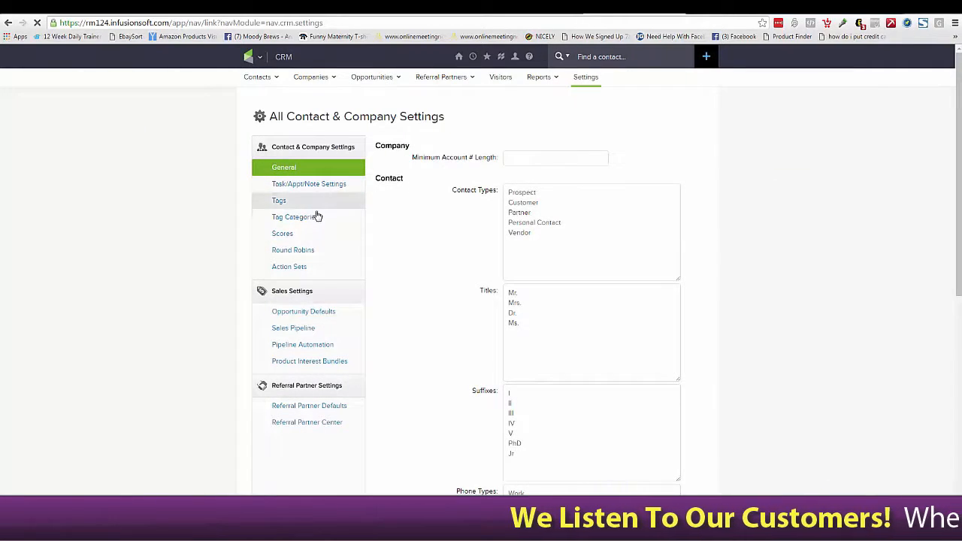
left_click(314, 218)
left_click(675, 148)
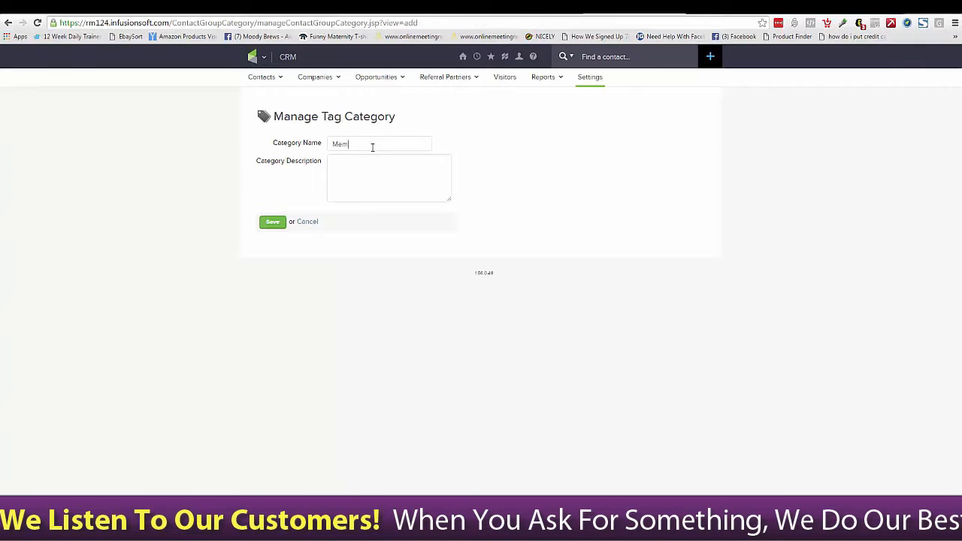
type("Membership Levels")
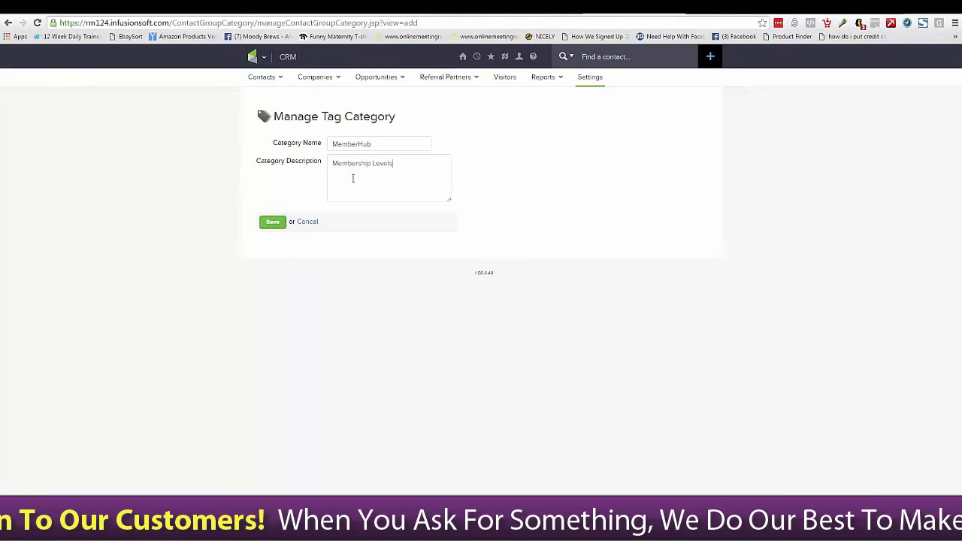
left_click(272, 222)
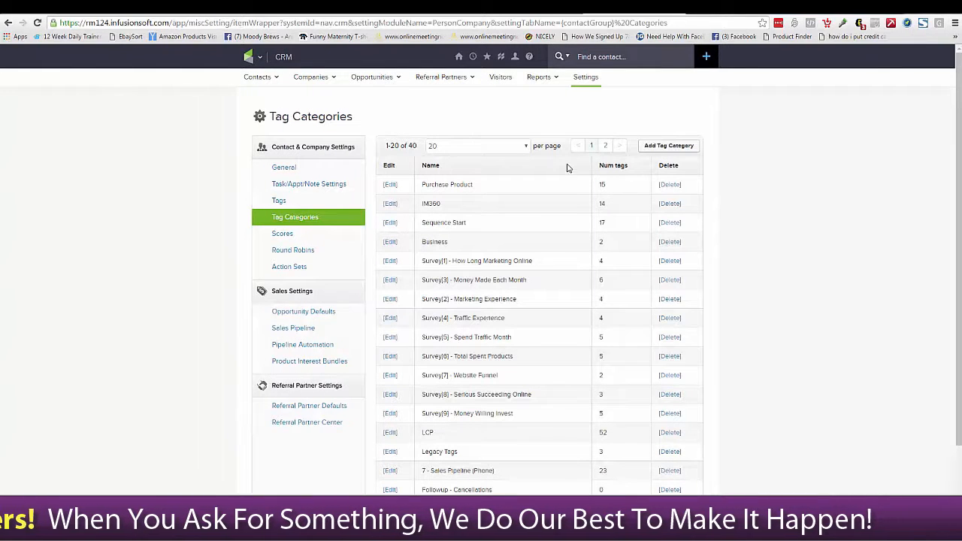
Step: Add a contact tag named AMZ in the MemberHub category
left_click(280, 201)
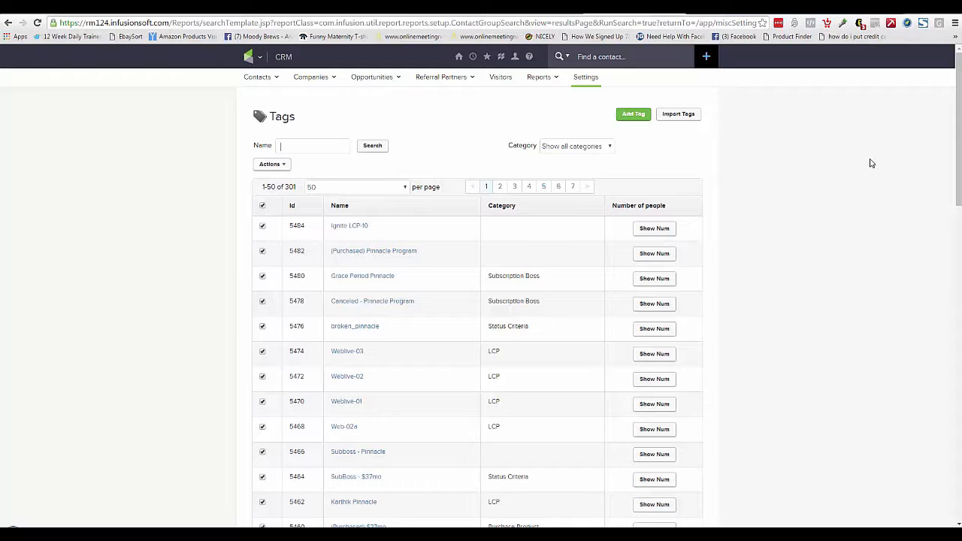
left_click(634, 115)
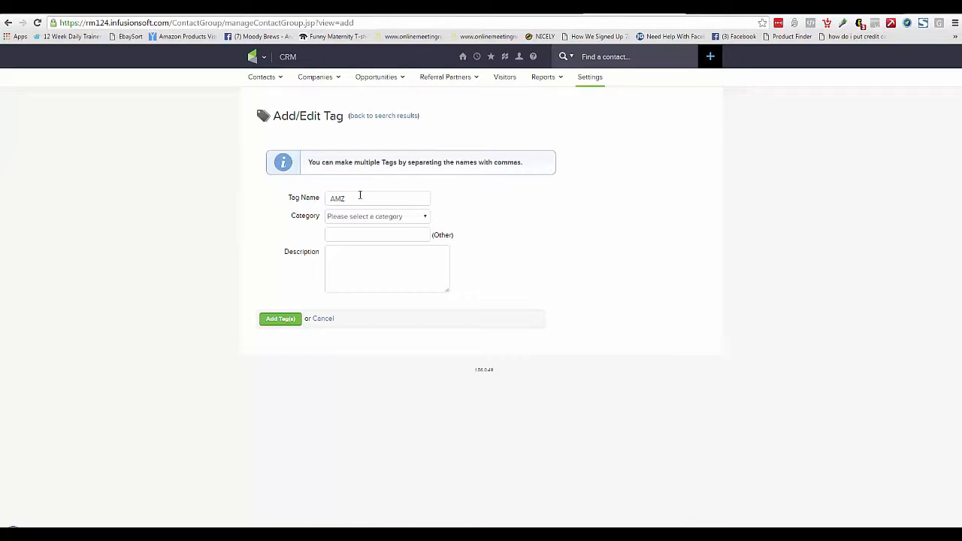
left_click(358, 216)
scroll(451, 301, "down", 3)
left_click(361, 344)
left_click(279, 320)
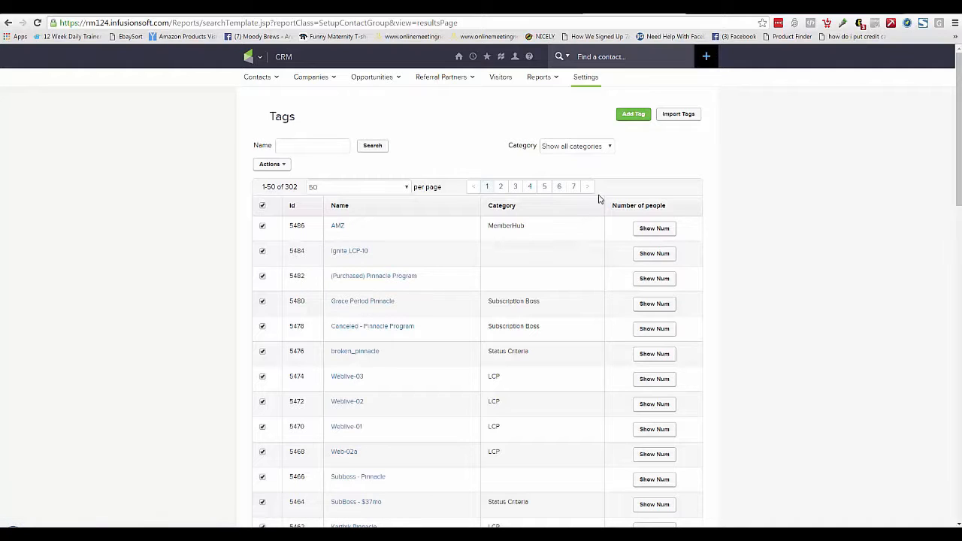
Step: Add a second contact tag named AMZ-F in the MemberHub category
left_click(627, 117)
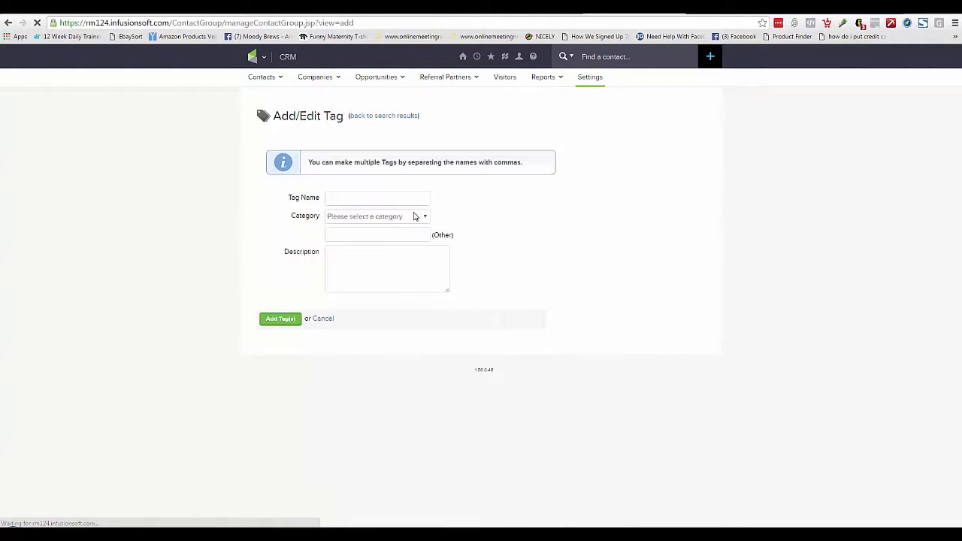
type("AMZ-F")
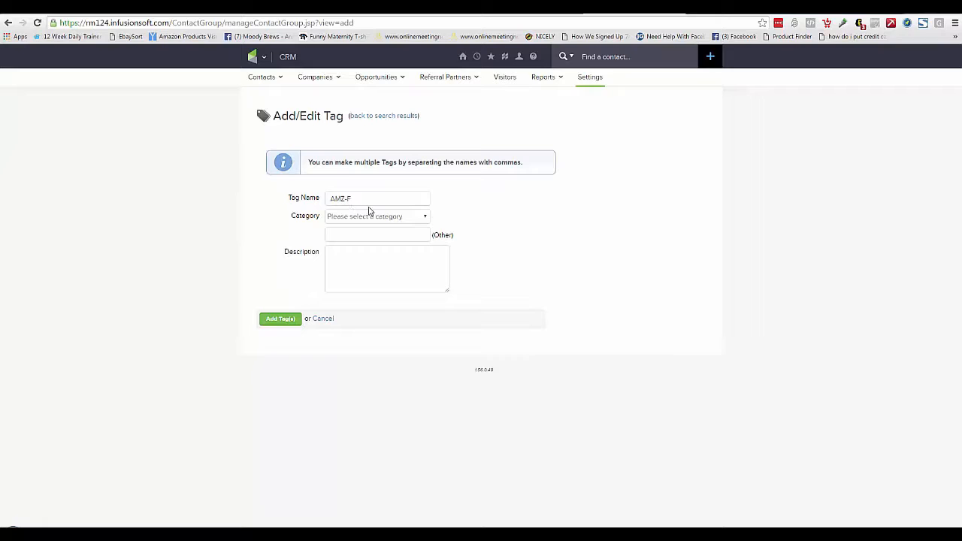
left_click(424, 218)
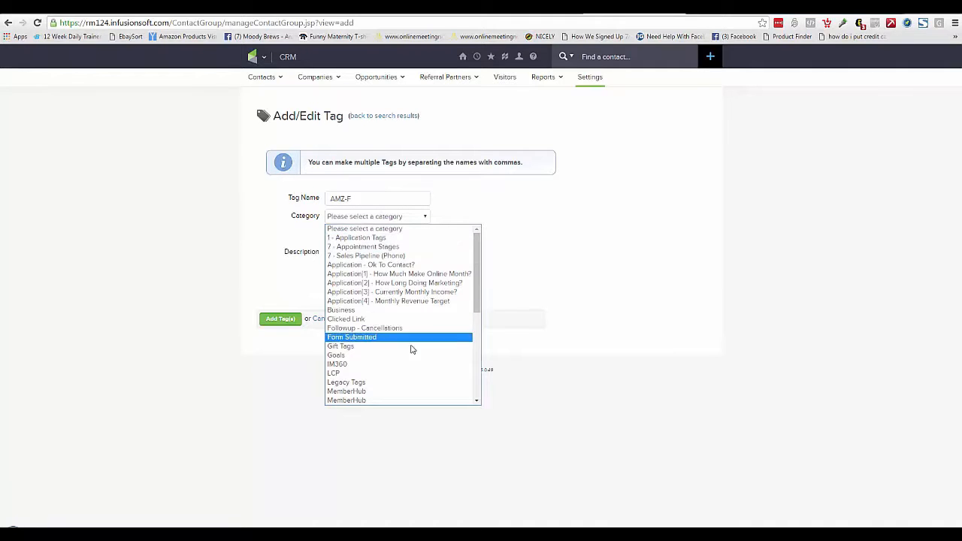
left_click(369, 400)
left_click(284, 321)
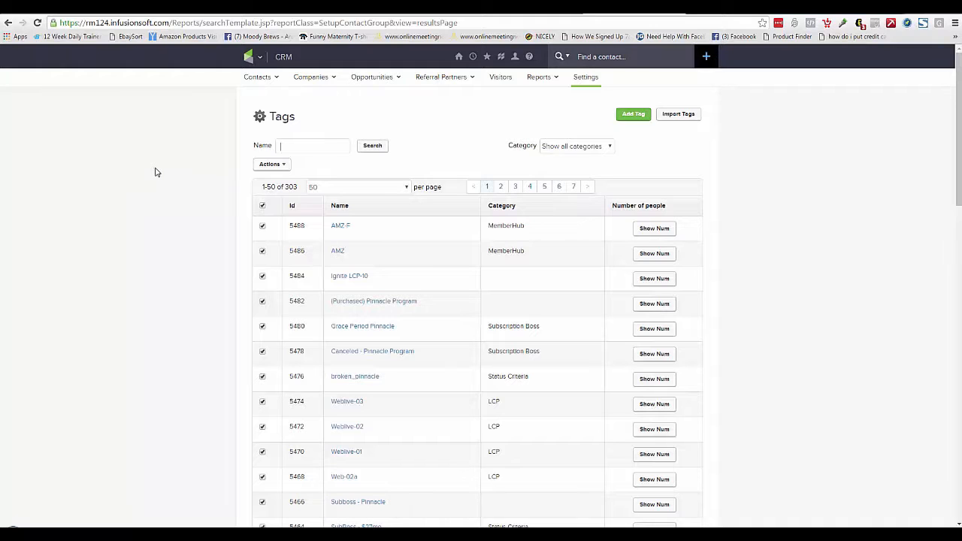
Step: Switch to MemberHub, look over the form for creating a membership, and return to the dashboard
left_click(158, 13)
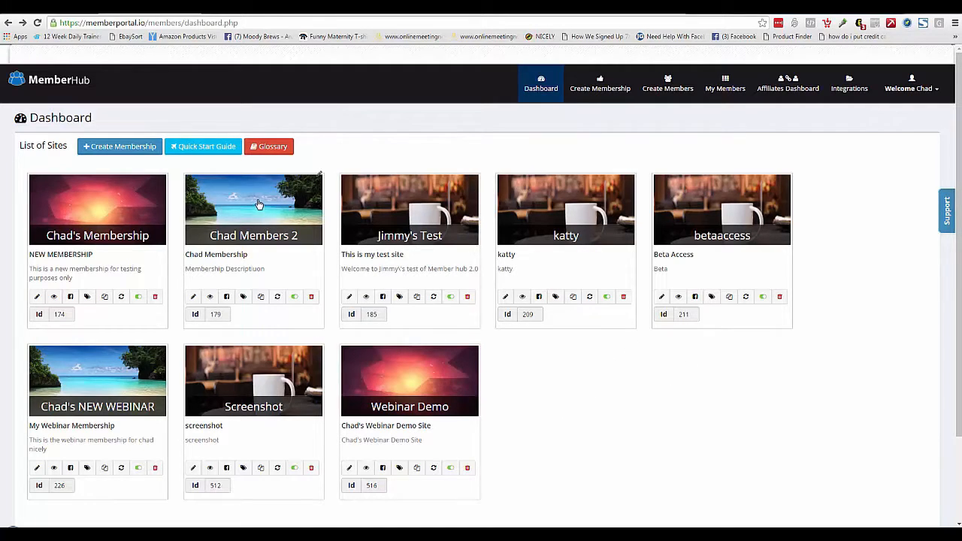
left_click(125, 147)
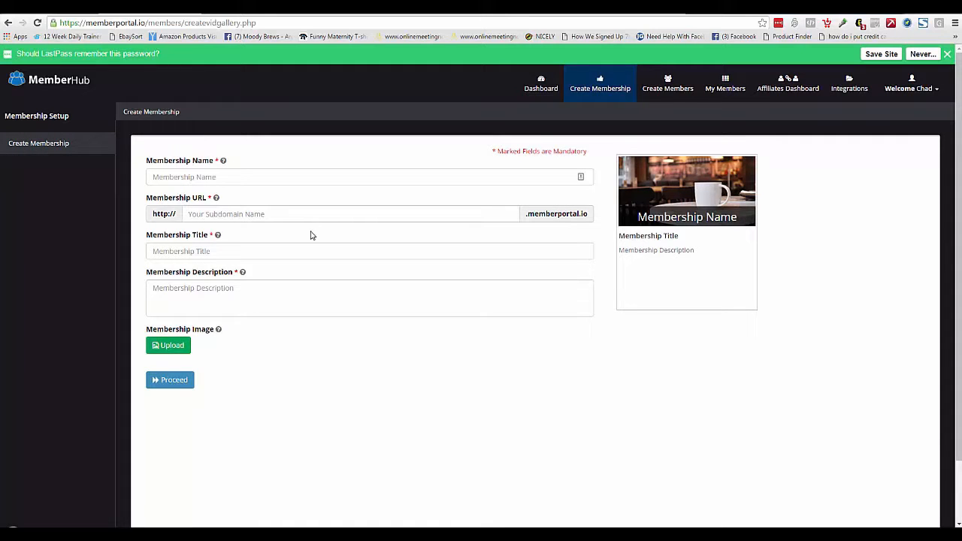
left_click(186, 252)
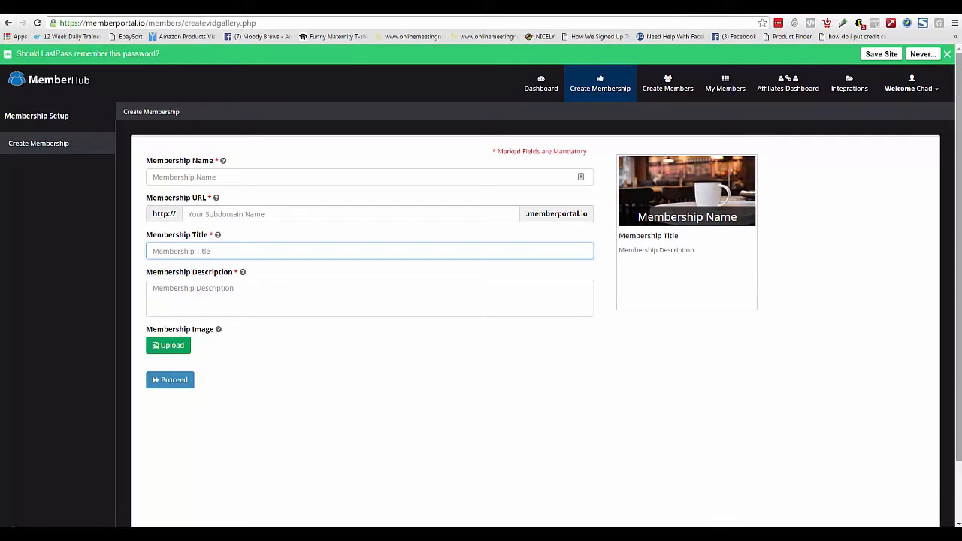
left_click(948, 55)
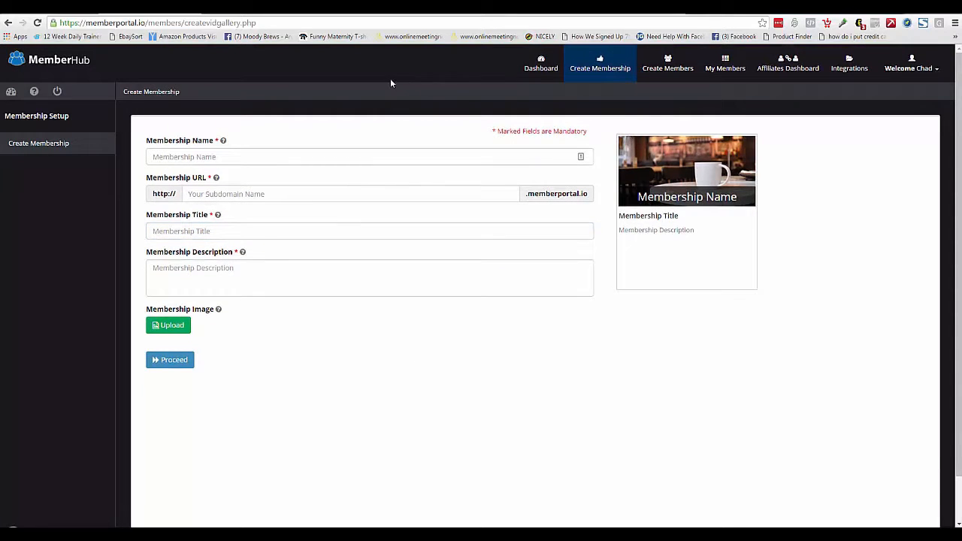
left_click(540, 67)
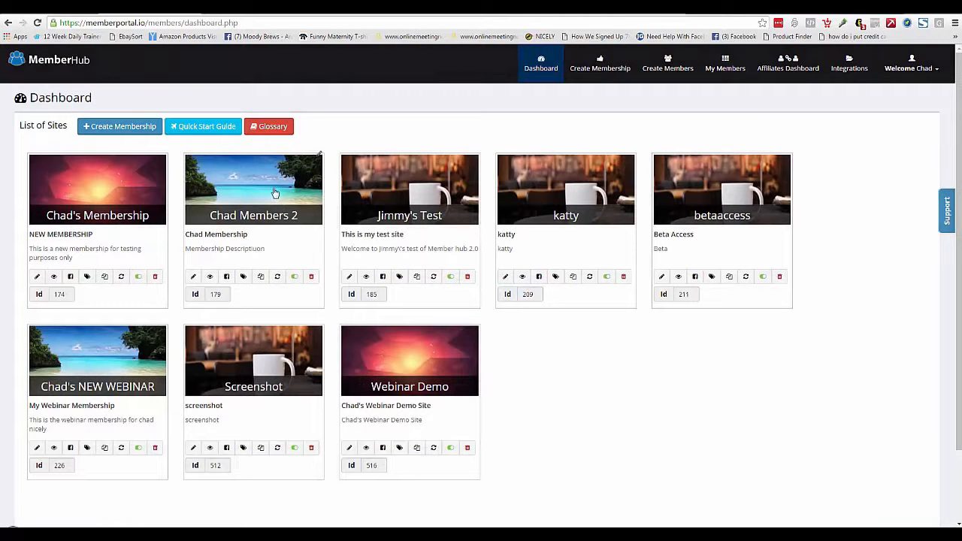
Step: Open the membership site with Id 179 for editing and filter its membership pages to the Amazon Mastermind product
left_click(194, 279)
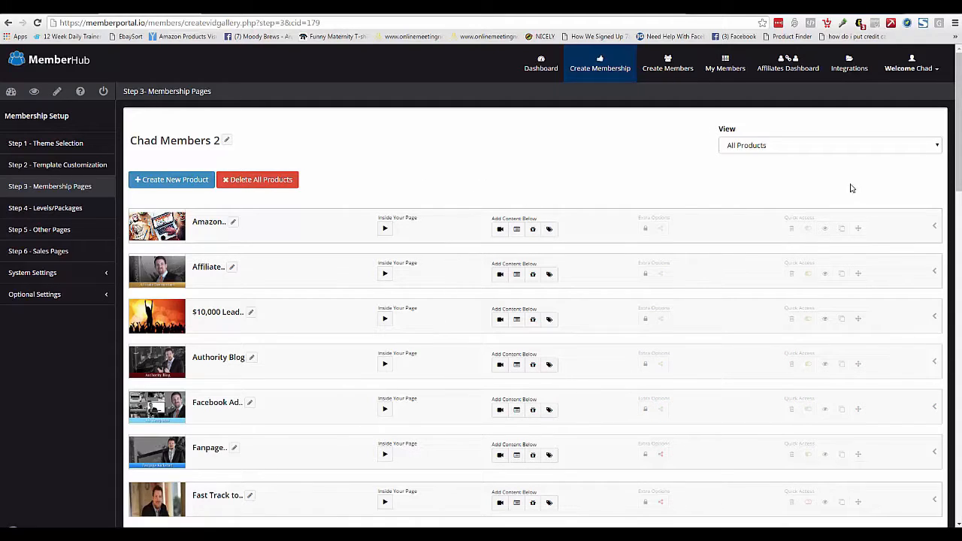
left_click(937, 148)
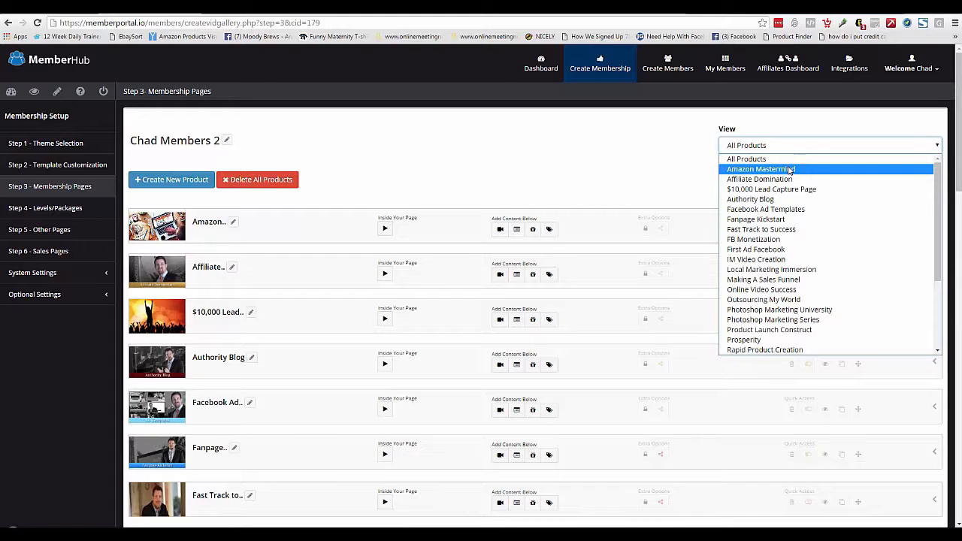
left_click(653, 181)
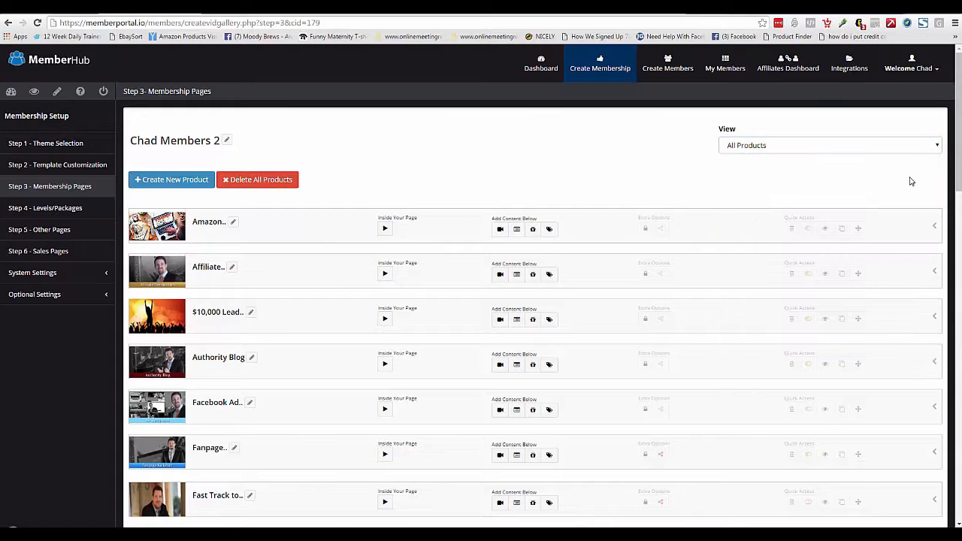
left_click_drag(955, 176, 959, 105)
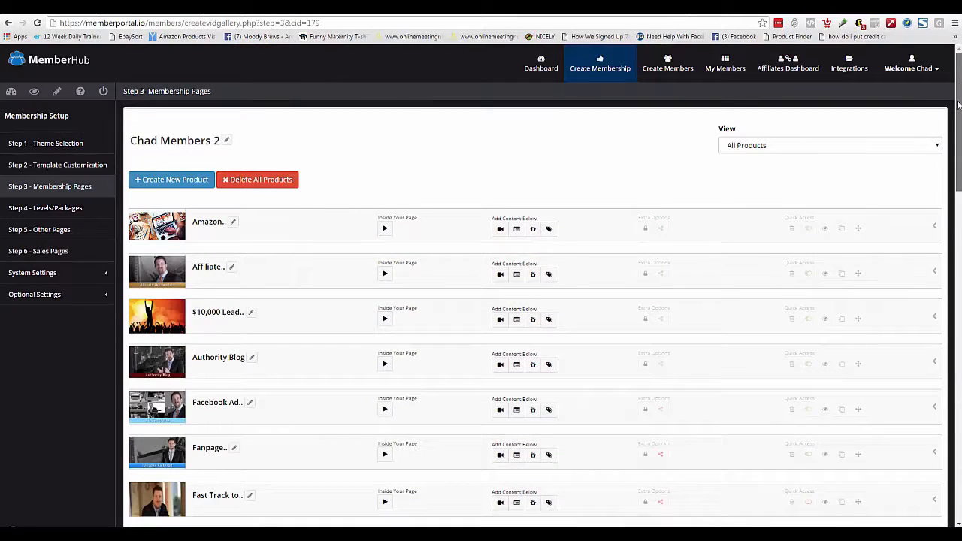
left_click(934, 147)
left_click(790, 167)
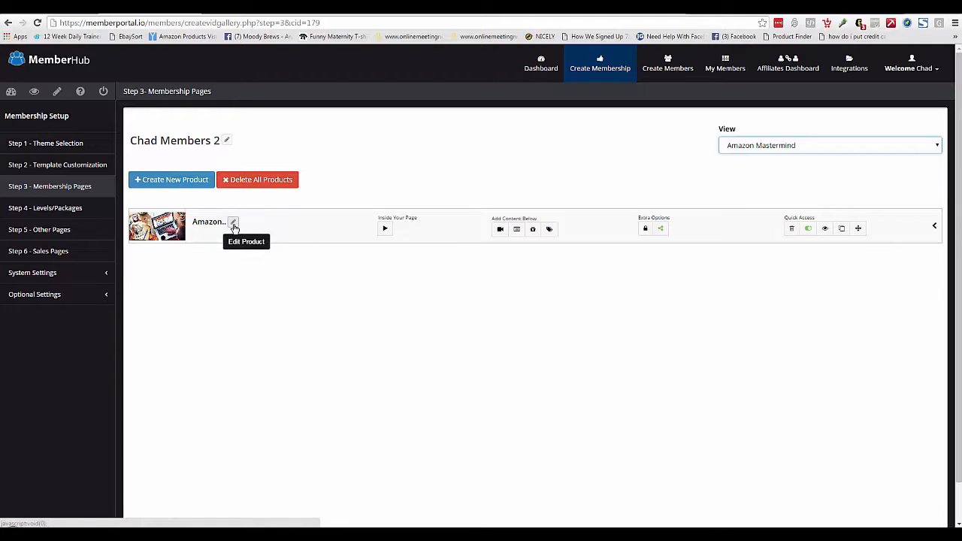
Step: Review the Amazon Mastermind product's title, short description, instructor and recommended image size, and close its details
left_click(234, 225)
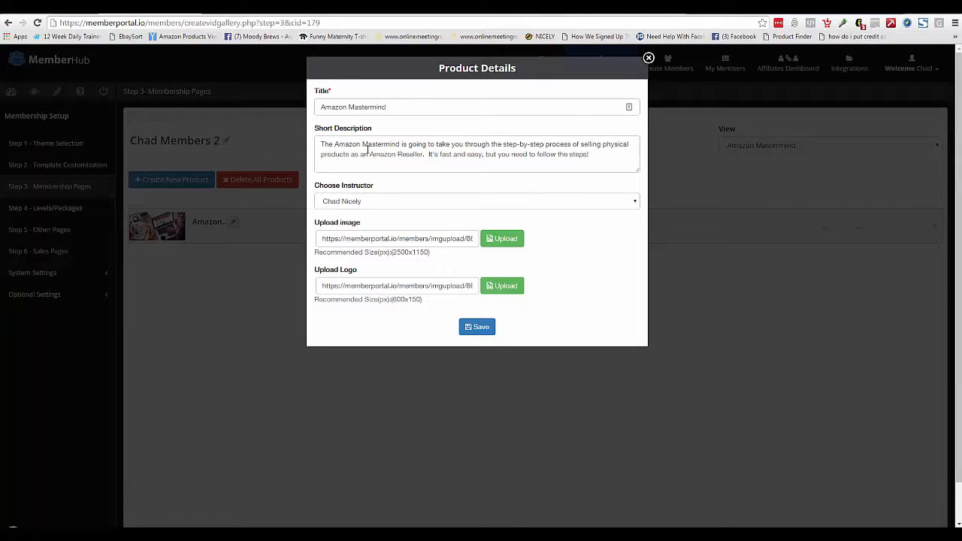
left_click_drag(393, 110, 321, 108)
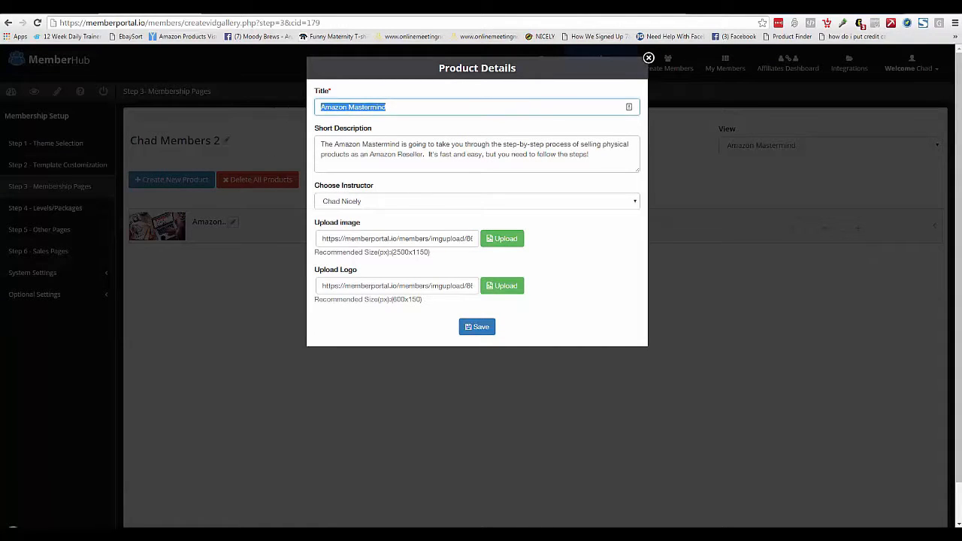
triple_click(597, 159)
left_click(443, 192)
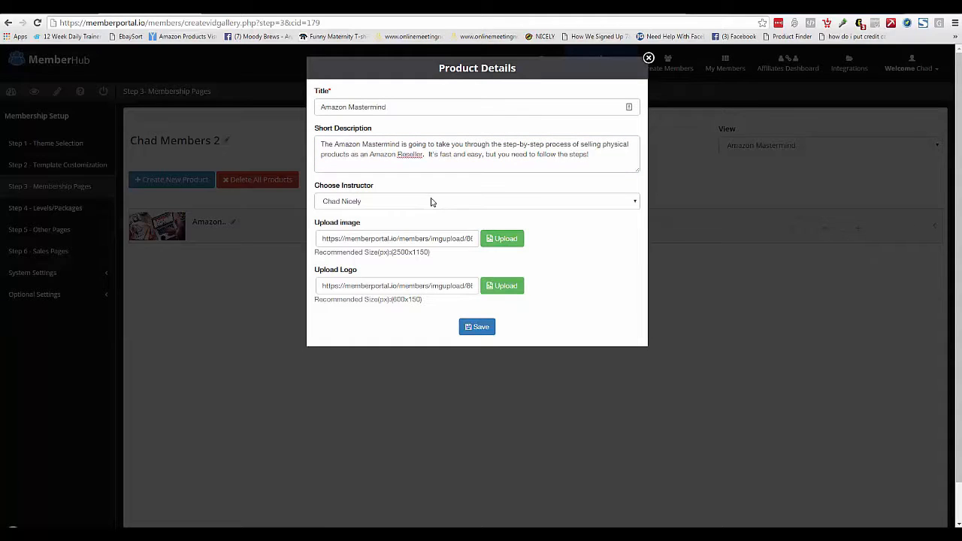
left_click(431, 201)
left_click(404, 228)
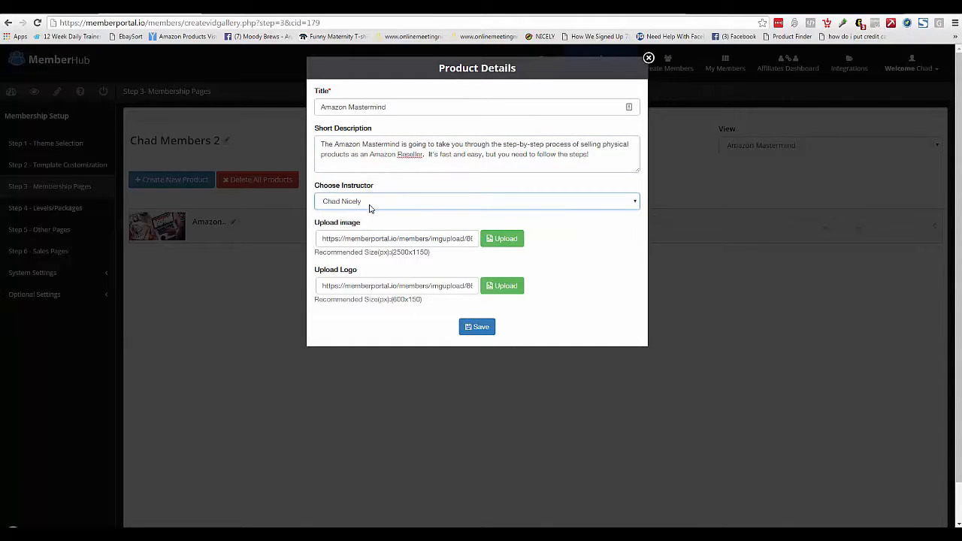
left_click(625, 232)
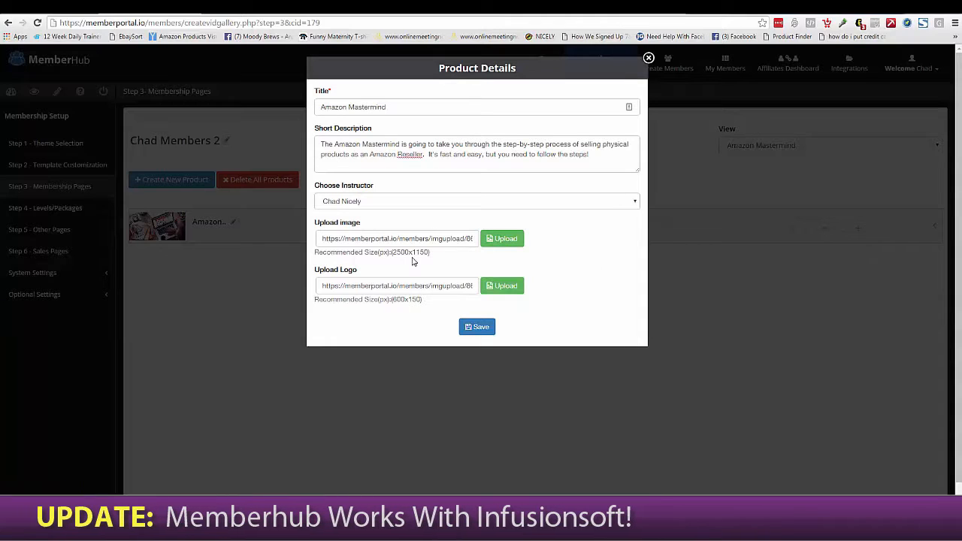
left_click_drag(392, 252, 429, 252)
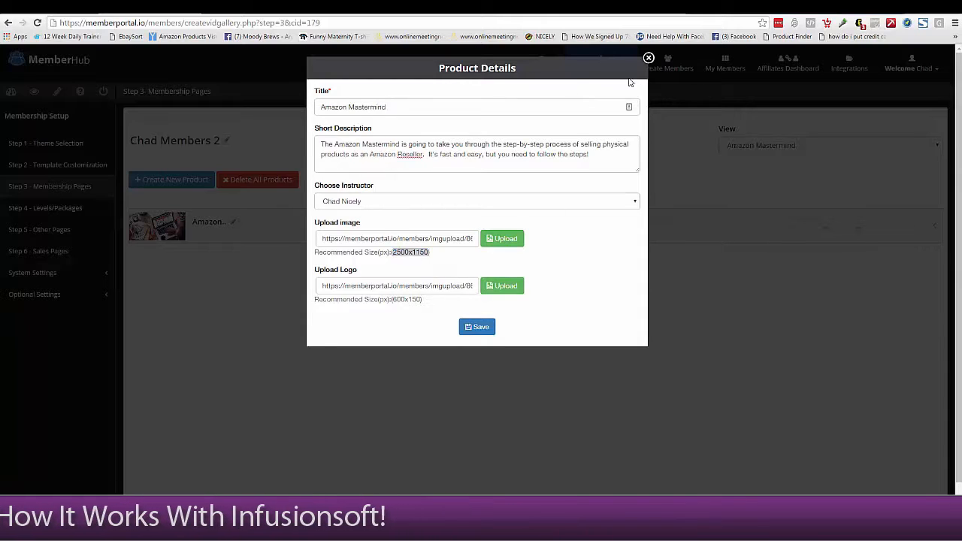
left_click(648, 58)
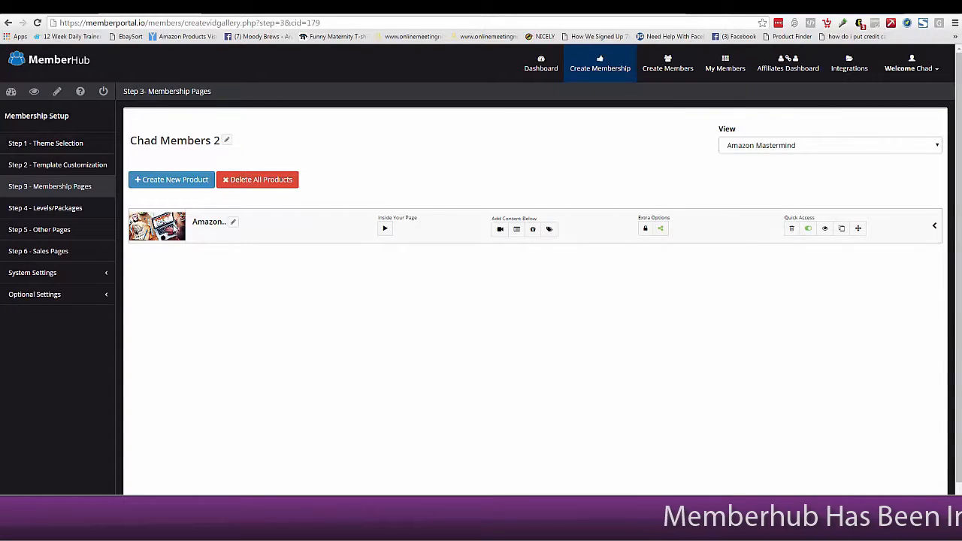
Step: Expand the Amazon Mastermind product's module list and add a new video module to it
left_click(934, 228)
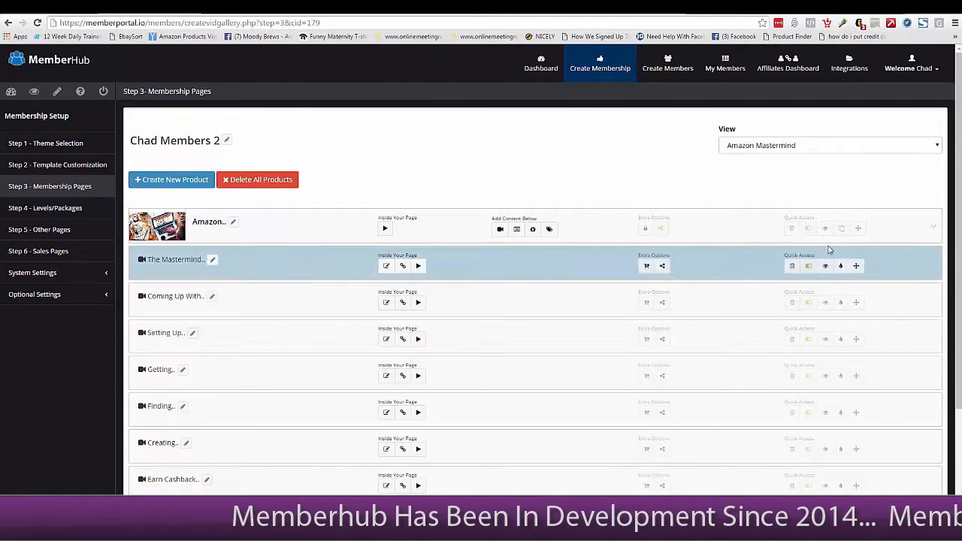
scroll(960, 234, "down", 1)
left_click_drag(960, 233, 960, 201)
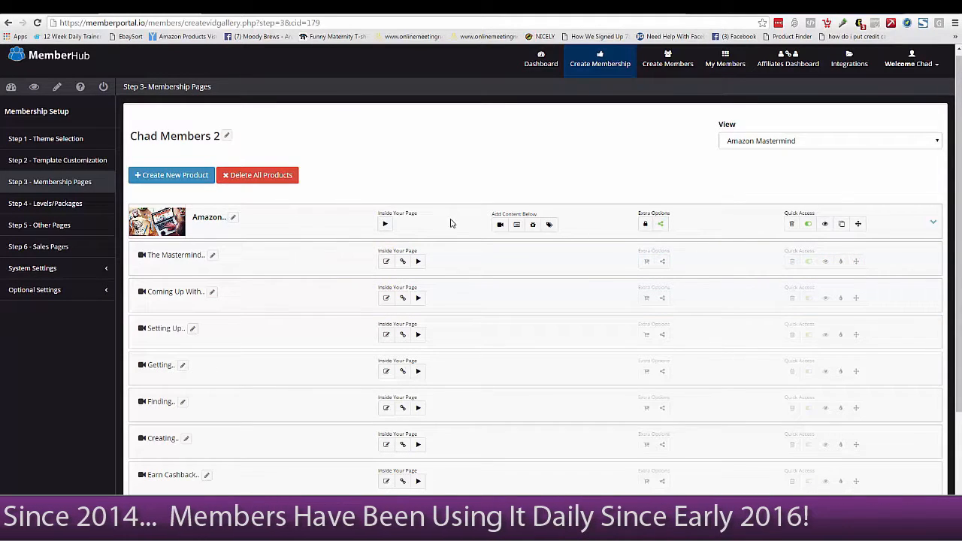
left_click(498, 225)
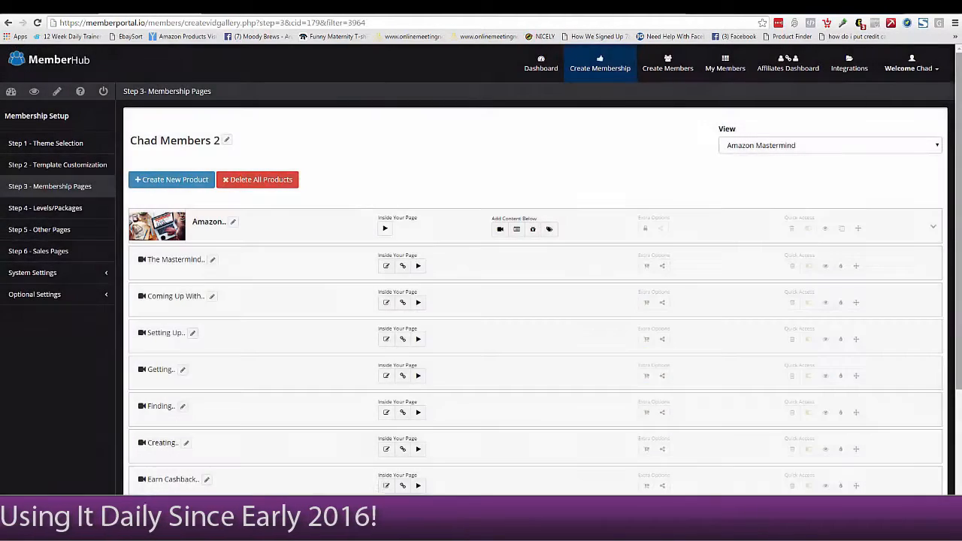
Step: Enter "New Video Module" as the title of the product's last module, and close its details without saving
scroll(961, 235, "down", 3)
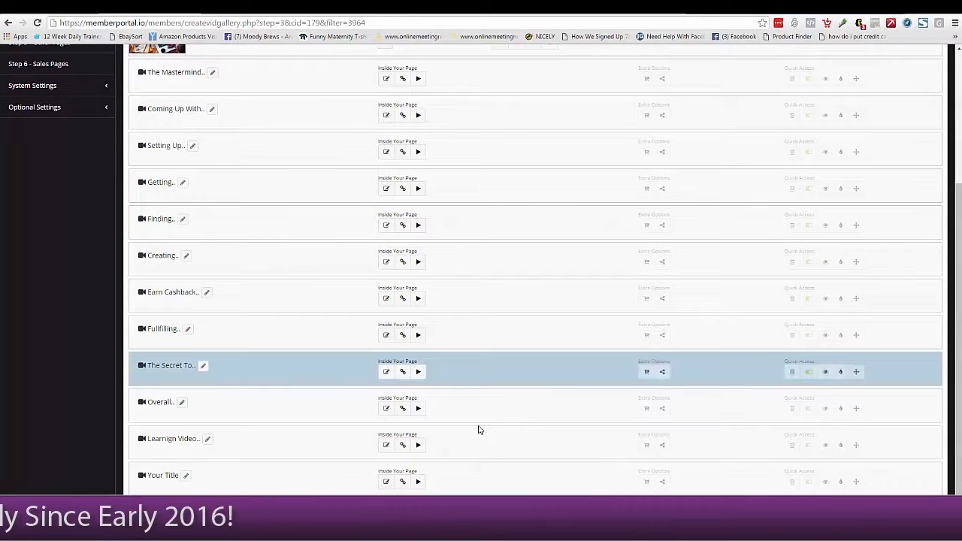
left_click(186, 479)
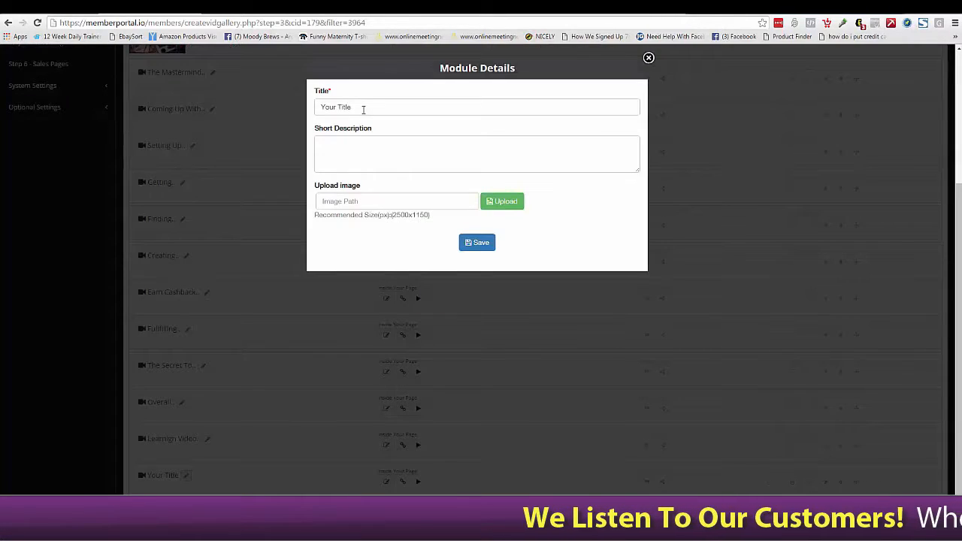
left_click_drag(363, 108, 247, 109)
type("New V")
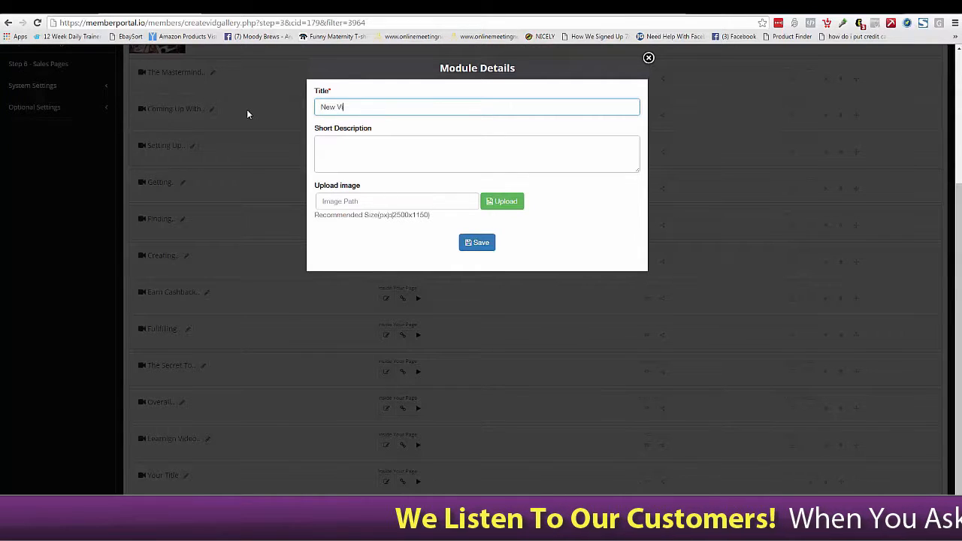
type("ideo Module")
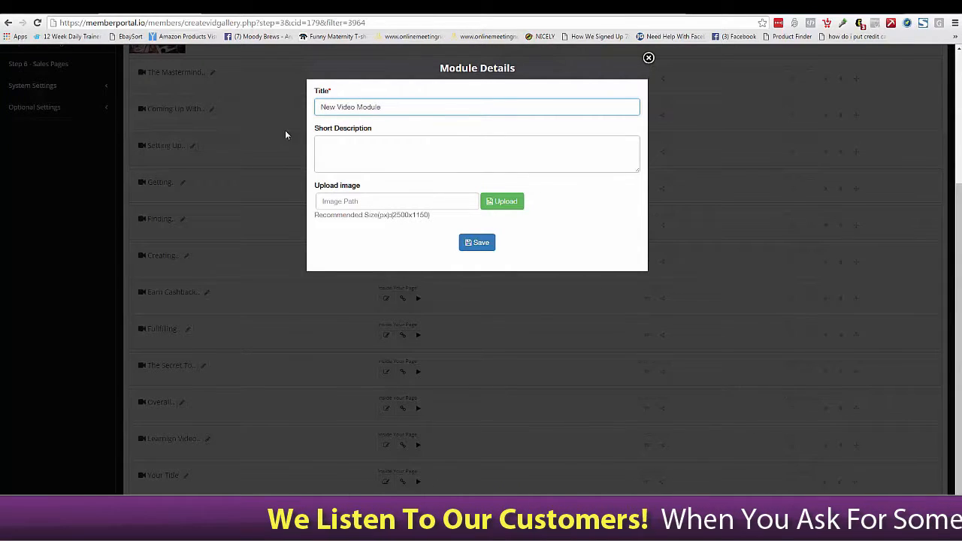
left_click(548, 233)
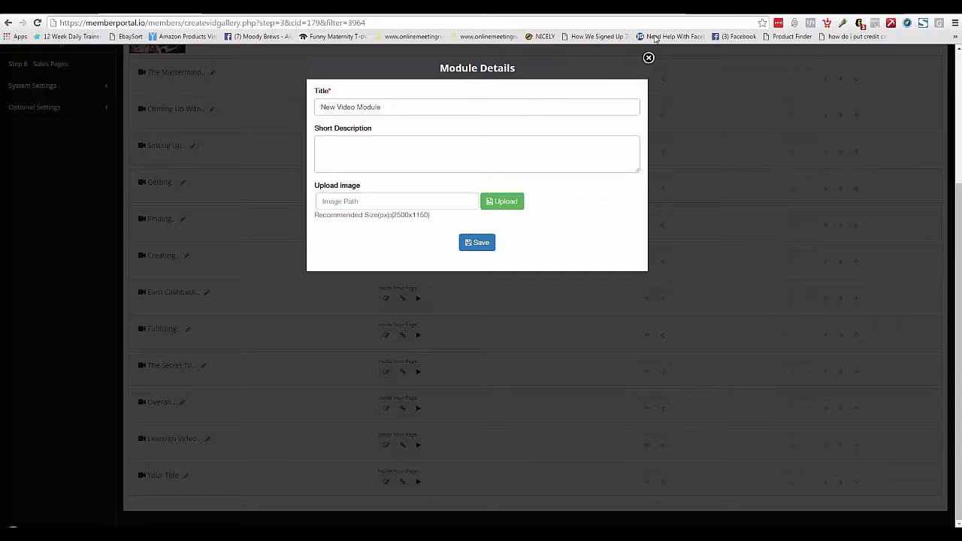
left_click(649, 58)
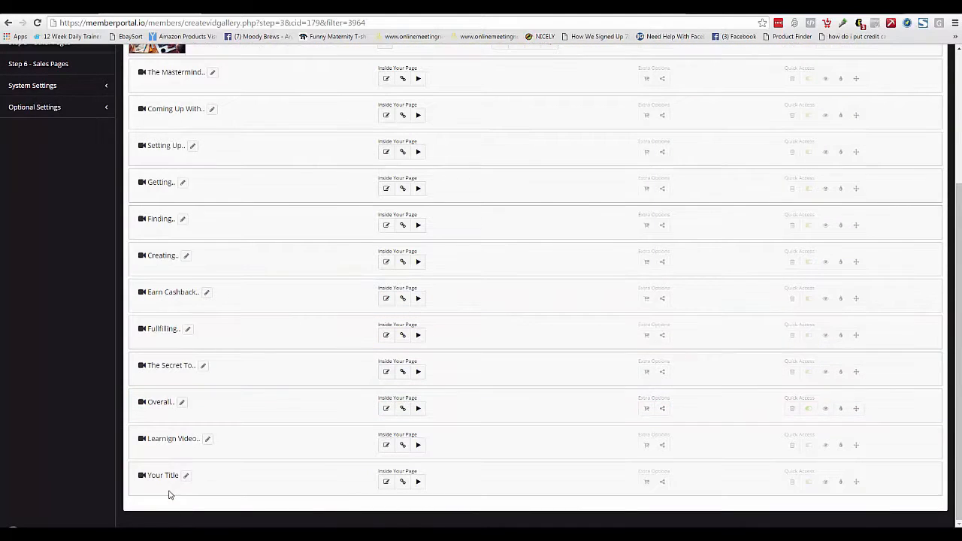
Step: Look through the video options for the last module, including the YouTube, Vimeo, Wistia, Amazon S3, Dropbox and generic video forms
left_click(420, 483)
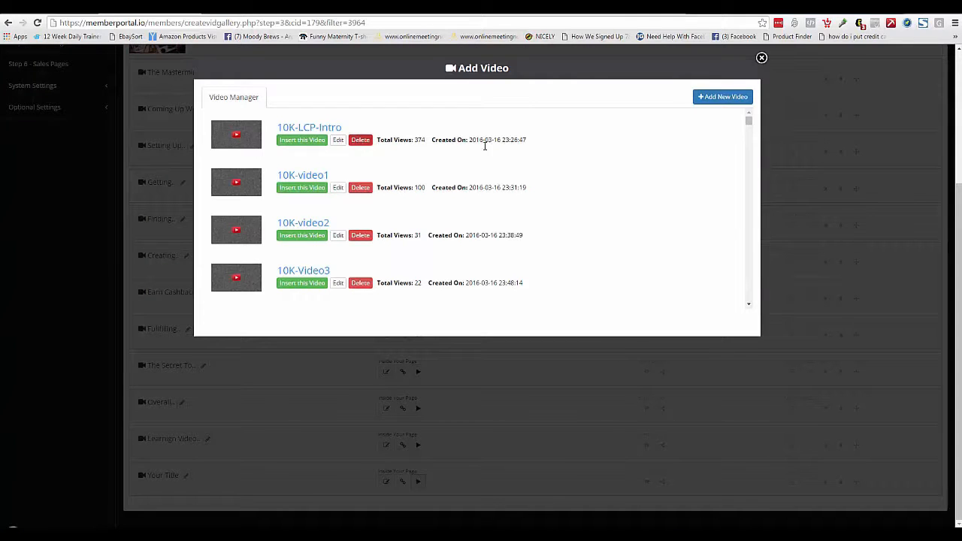
left_click_drag(750, 123, 750, 86)
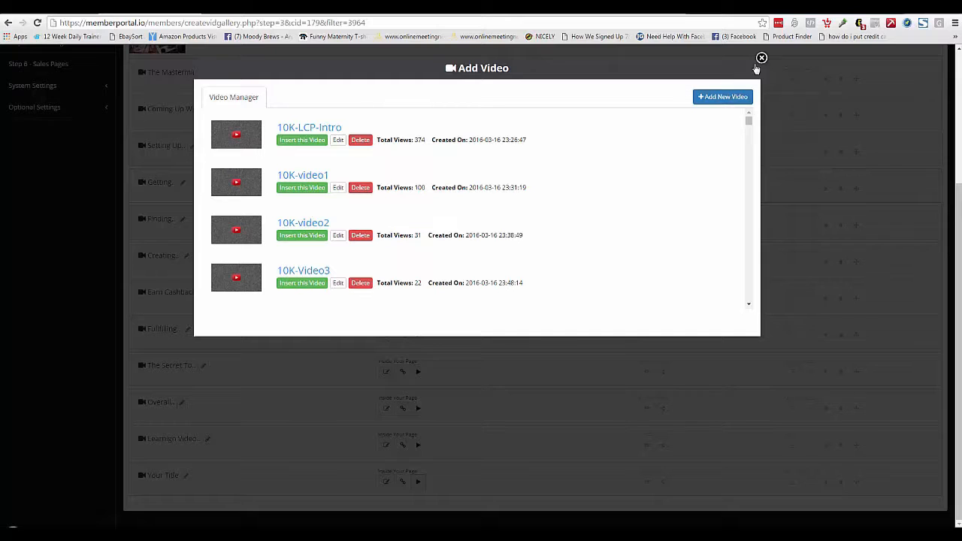
left_click(717, 99)
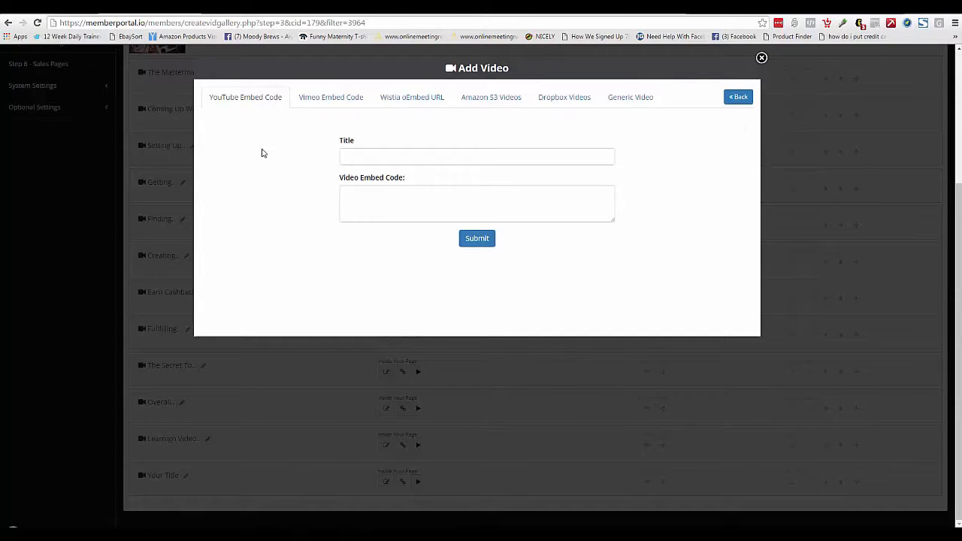
left_click(324, 105)
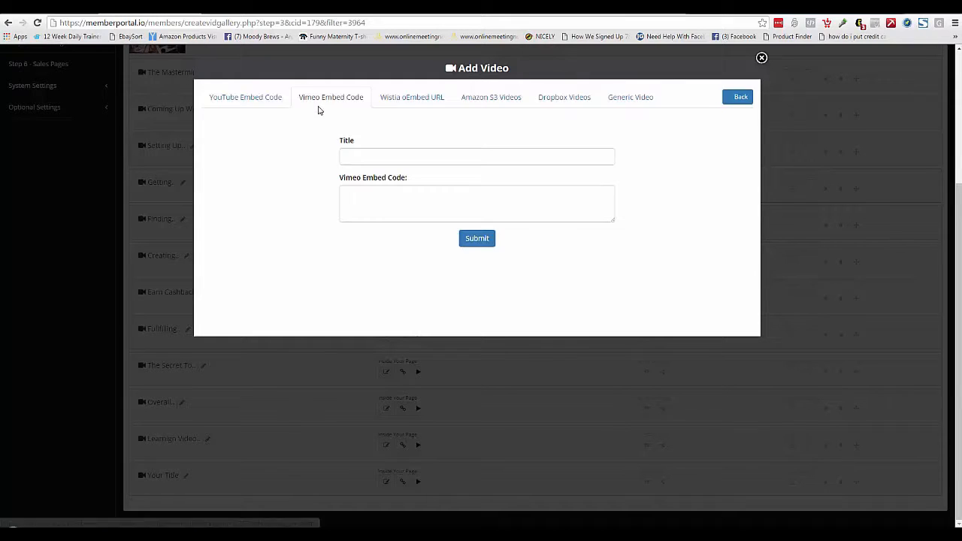
left_click(408, 103)
left_click(503, 103)
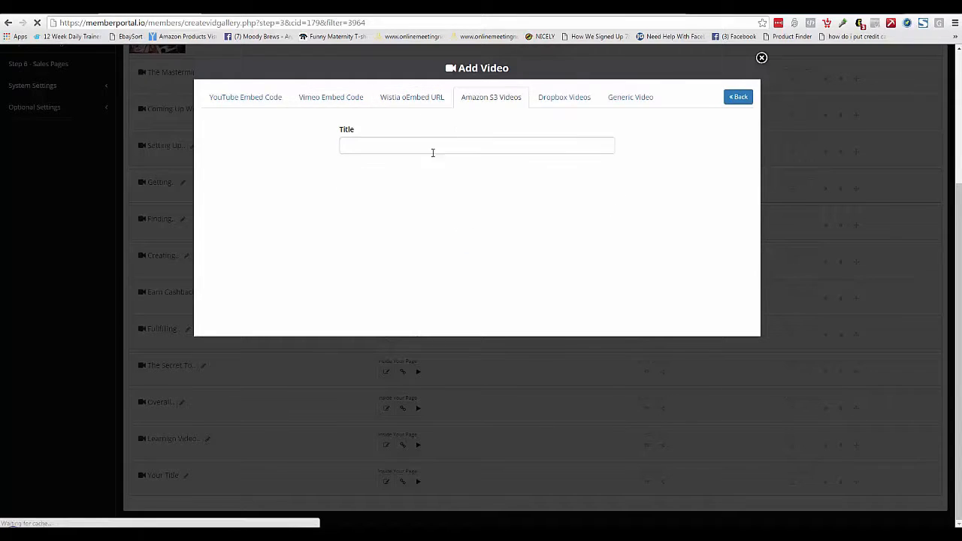
left_click(570, 103)
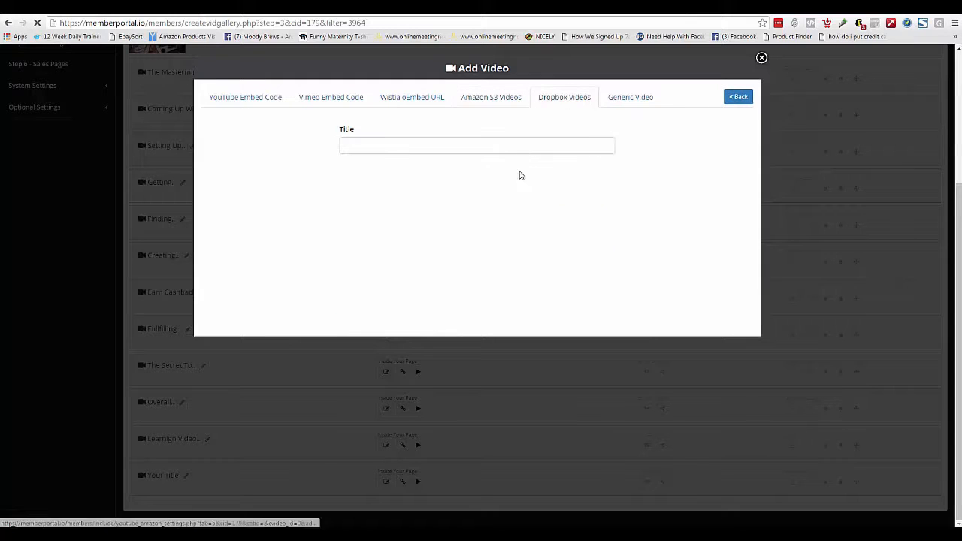
left_click(605, 106)
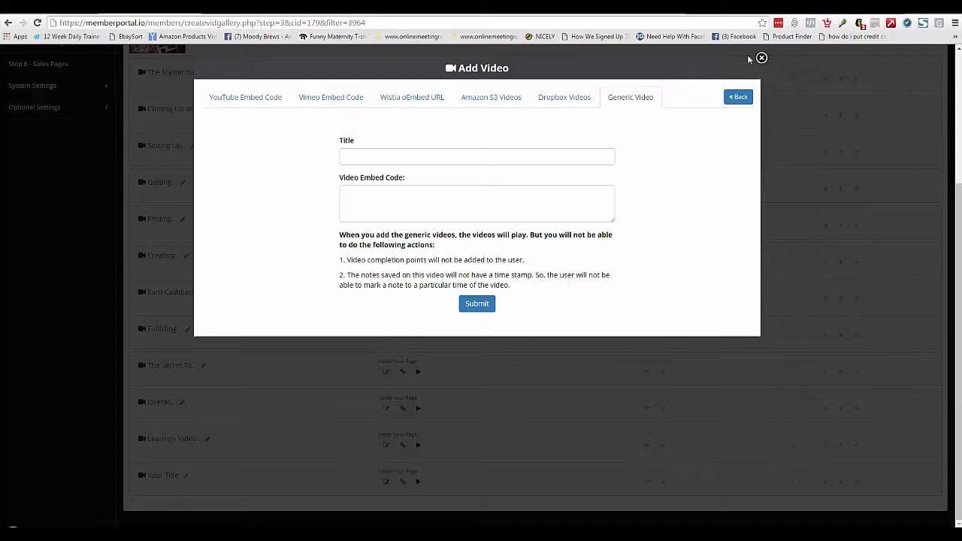
Step: Return to the existing videos and insert "Overall Account Health" into the "Your Title" module
left_click(733, 98)
left_click_drag(749, 121, 744, 308)
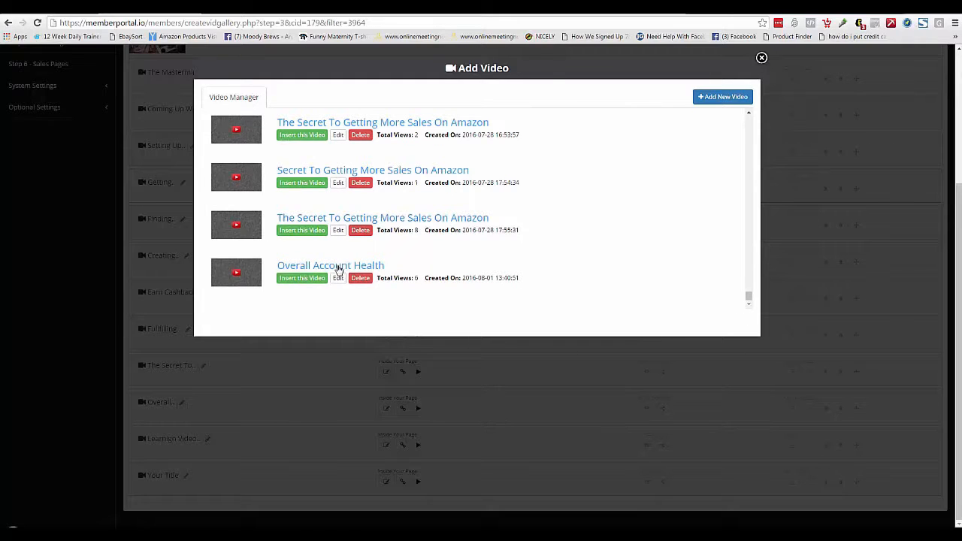
left_click(303, 279)
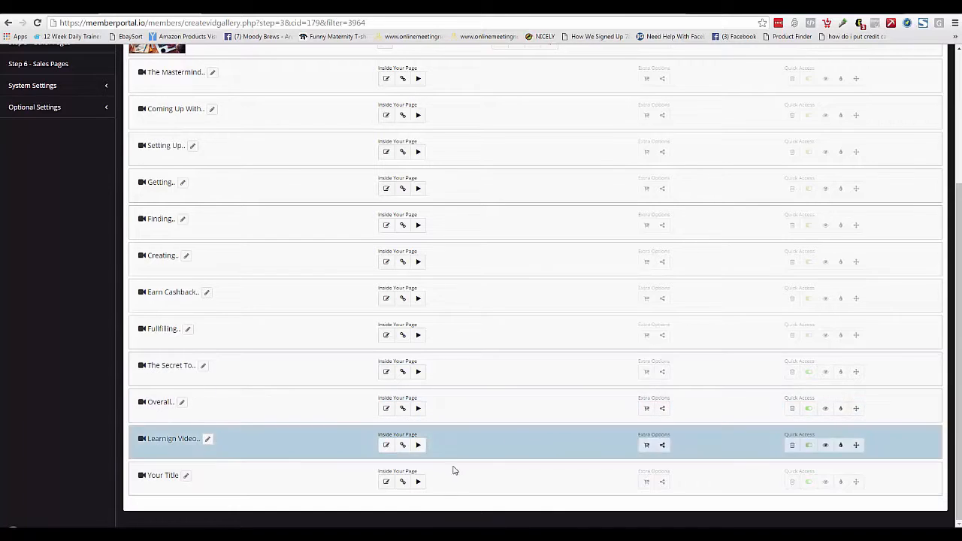
Step: Preview the "Your Title" module's member page, examine its video, sidebar and module list, and close the preview
left_click(824, 482)
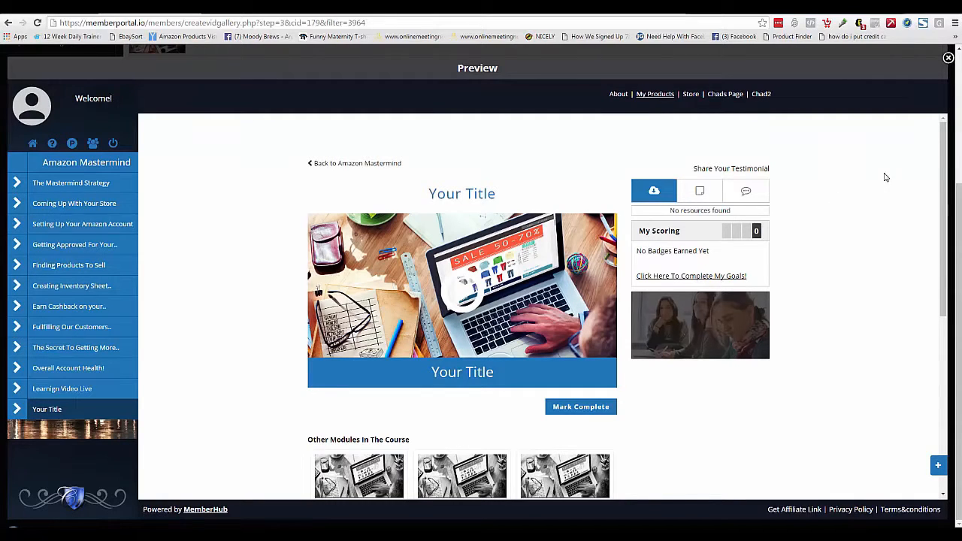
scroll(699, 150, "down", 1)
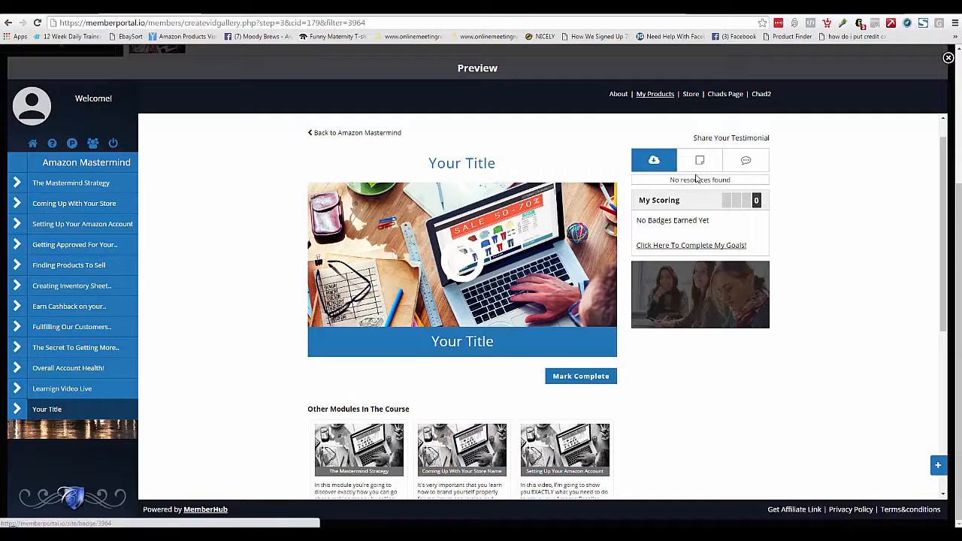
scroll(717, 103, "up", 1)
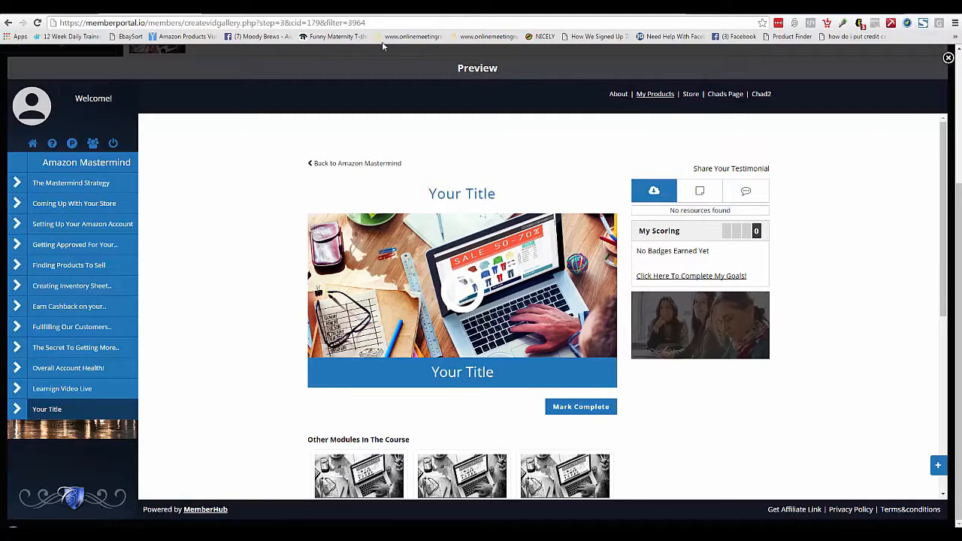
left_click(949, 57)
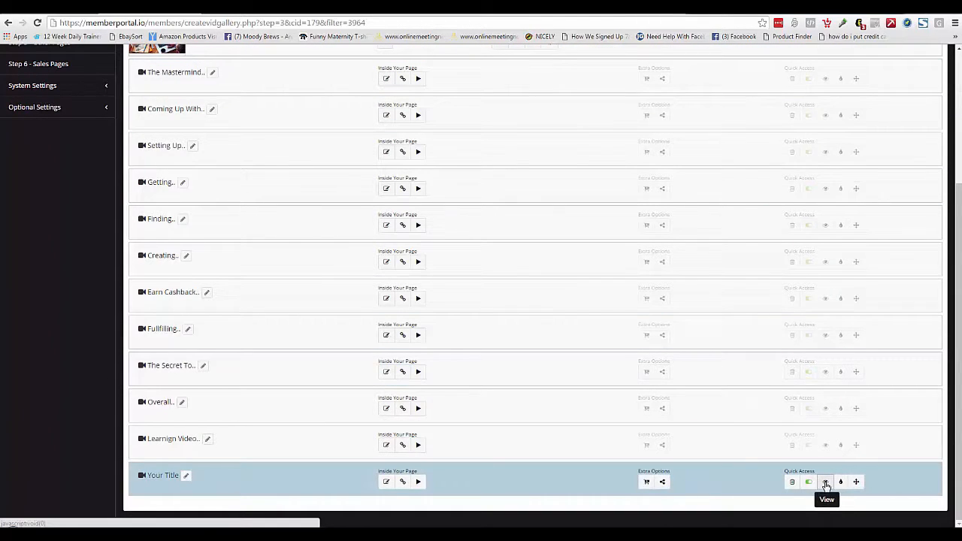
left_click(826, 482)
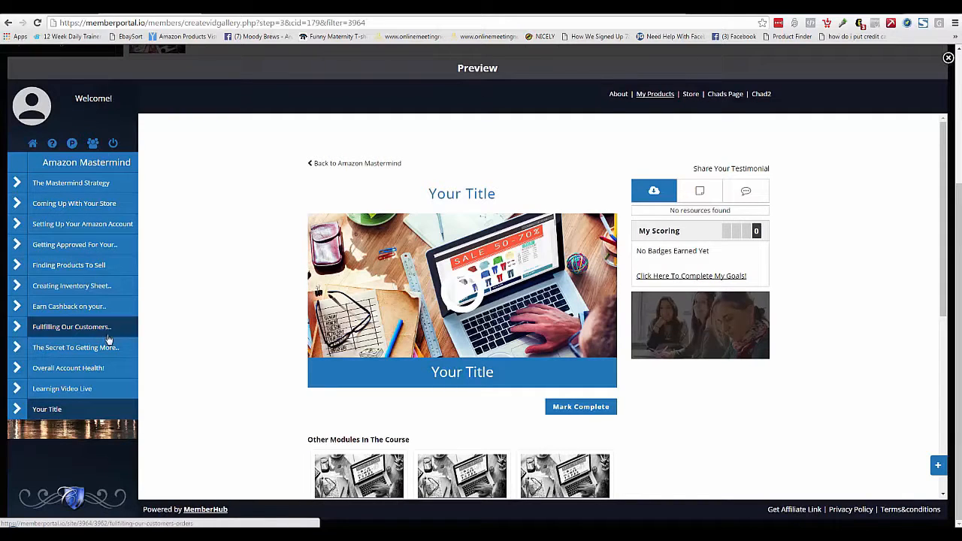
left_click(948, 60)
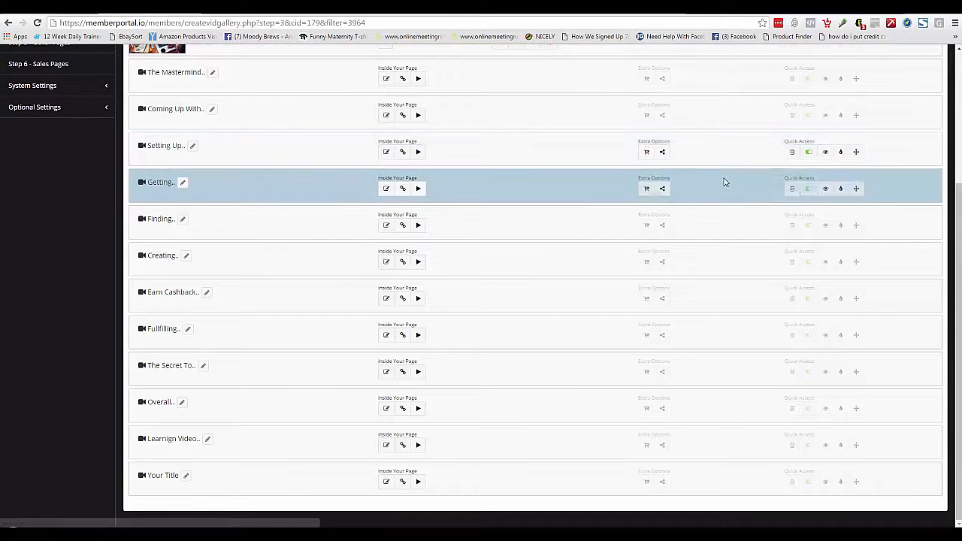
Step: Open the site's theme selection, browse the sample pages in Theme 1's preview, and close it
scroll(929, 62, "up", 3)
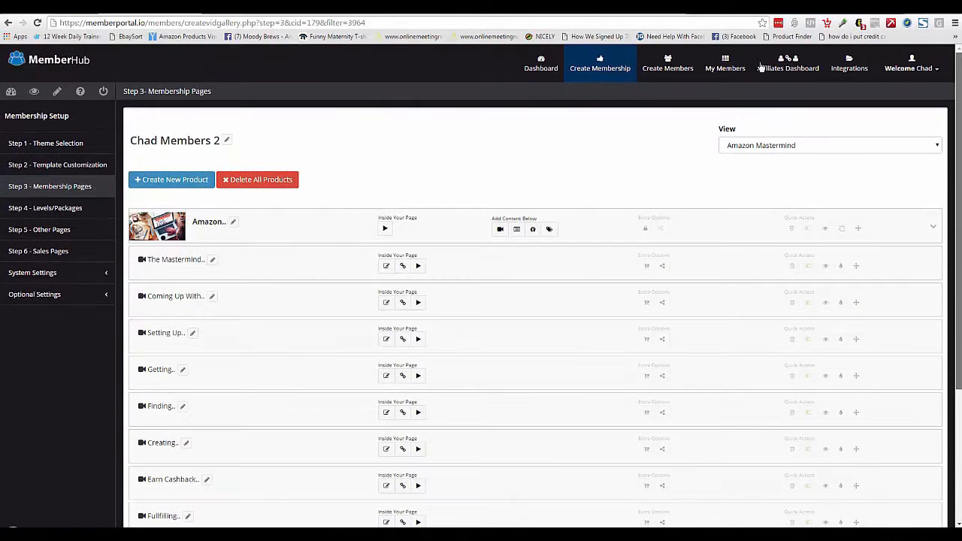
left_click(79, 143)
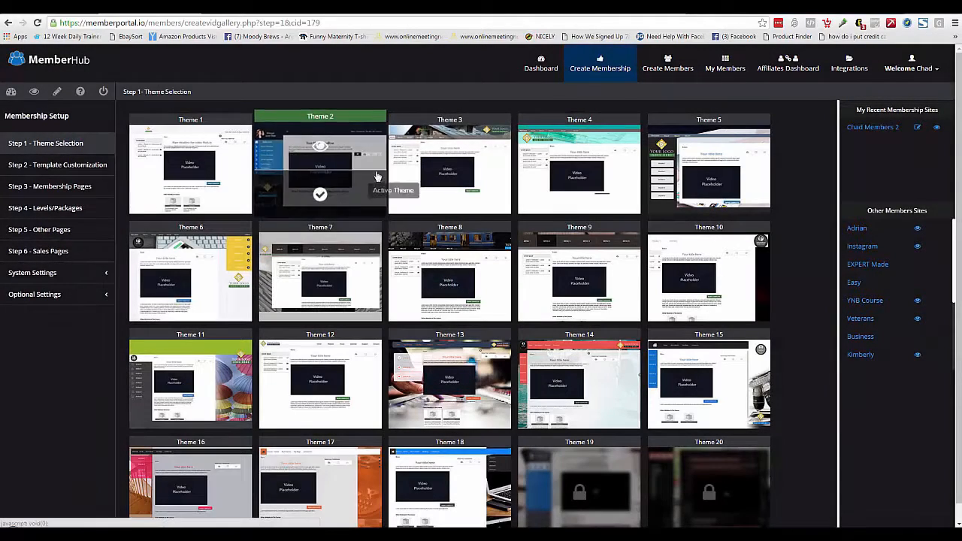
mouse_move(192, 173)
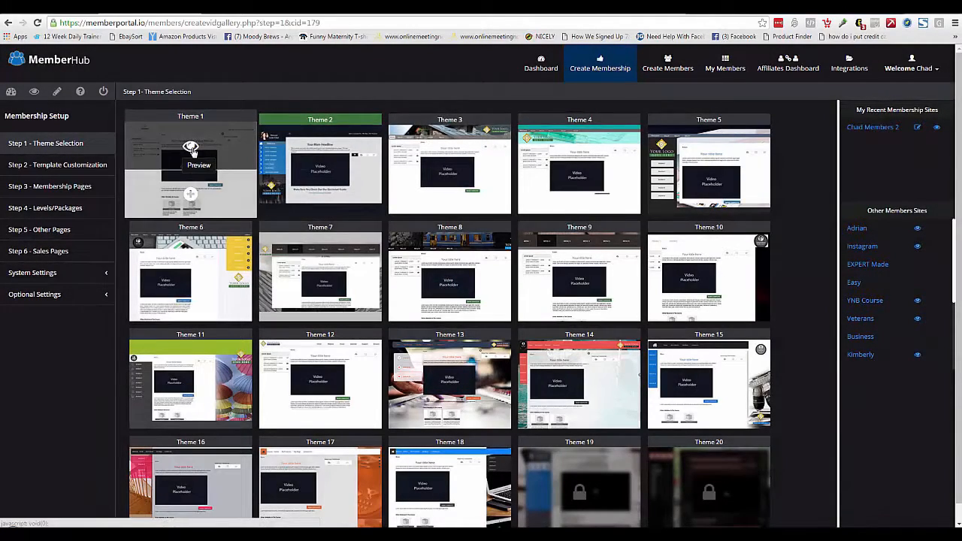
left_click(192, 148)
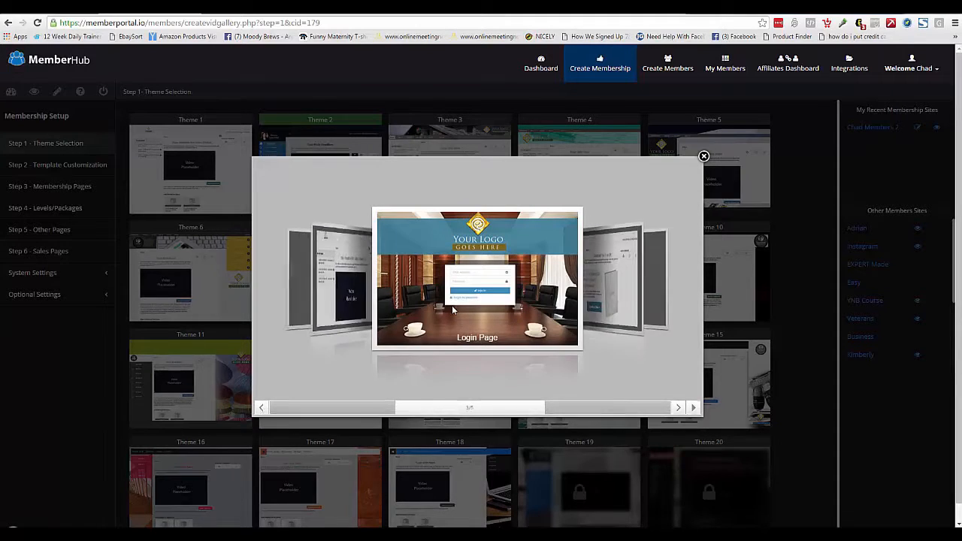
left_click(594, 289)
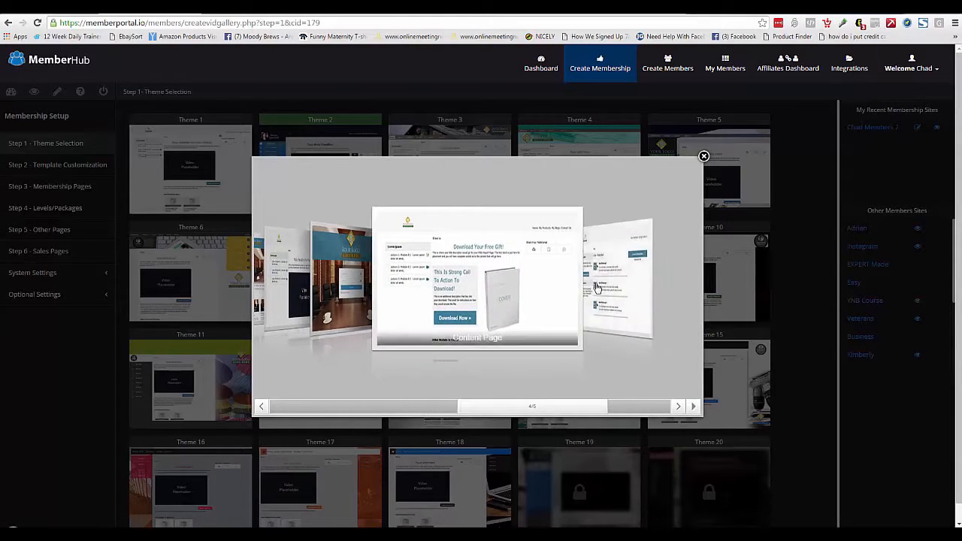
left_click(596, 288)
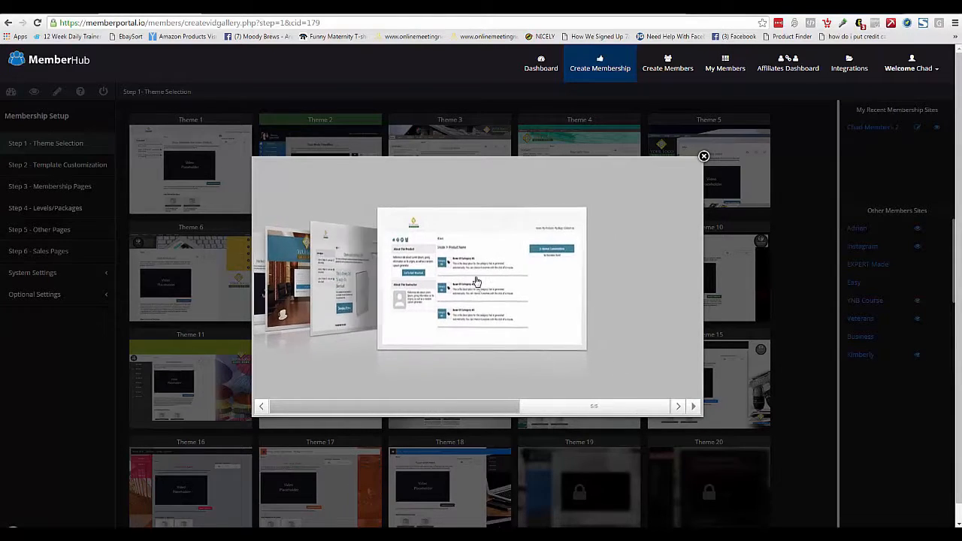
left_click(256, 286)
left_click(354, 292)
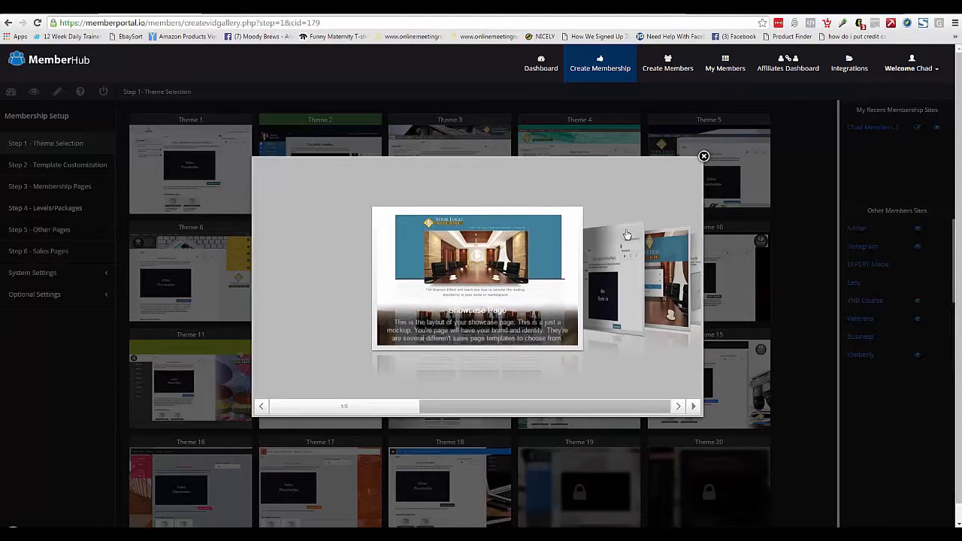
left_click(704, 157)
Step: Open template customization for the product category page and move the Theme Set palette clear of the page content
mouse_move(189, 129)
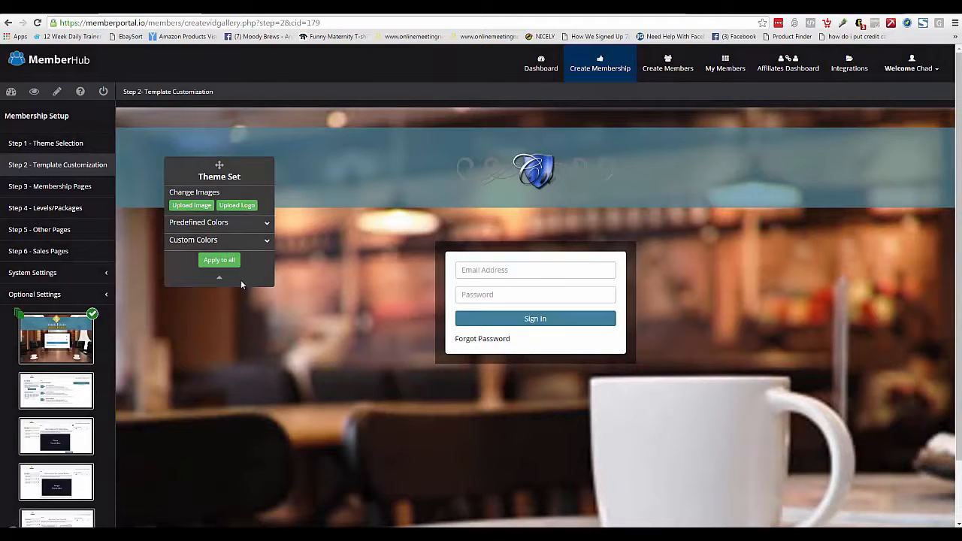
left_click(66, 397)
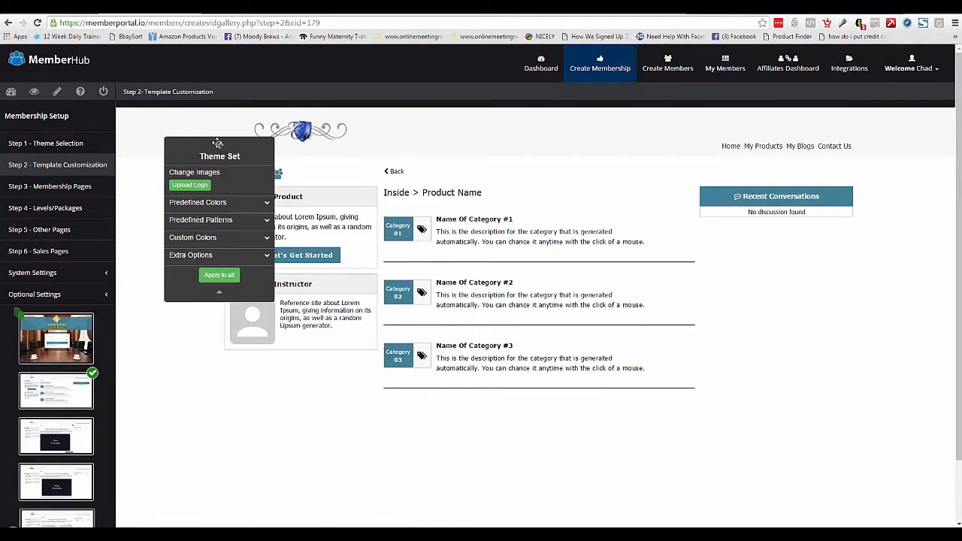
left_click_drag(218, 143, 320, 218)
left_click_drag(238, 194, 782, 299)
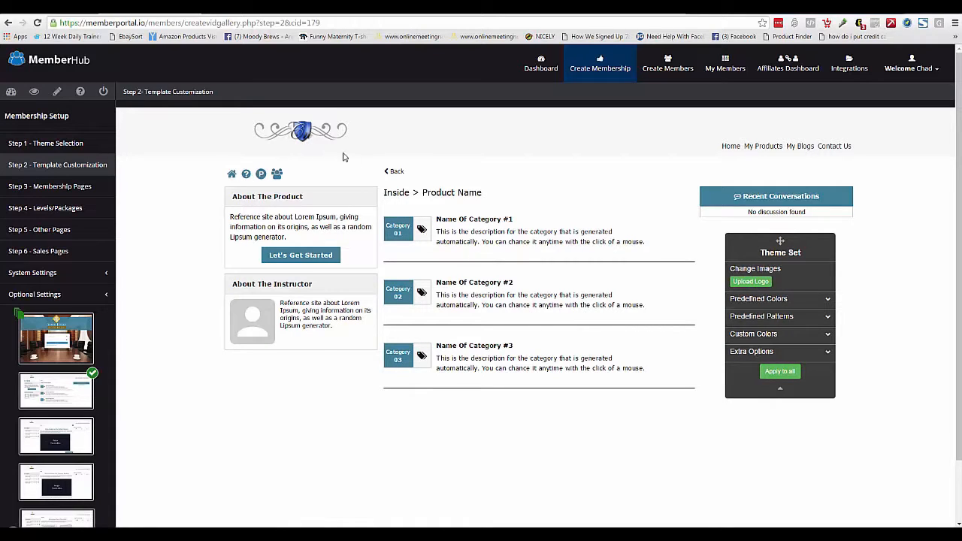
Step: Expand the predefined colors and try the orange-red scheme, followed by the light blue one, on the product category page
left_click(829, 299)
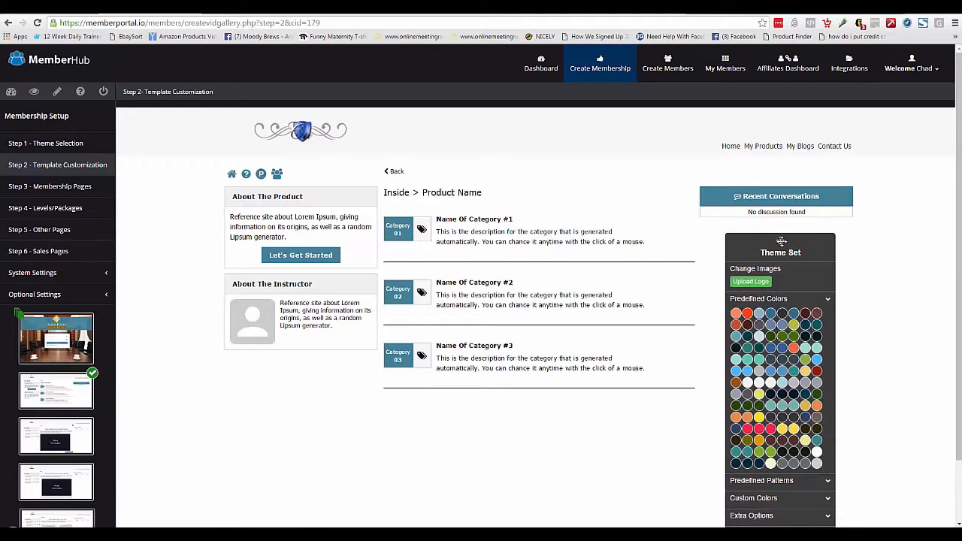
left_click_drag(781, 241, 648, 202)
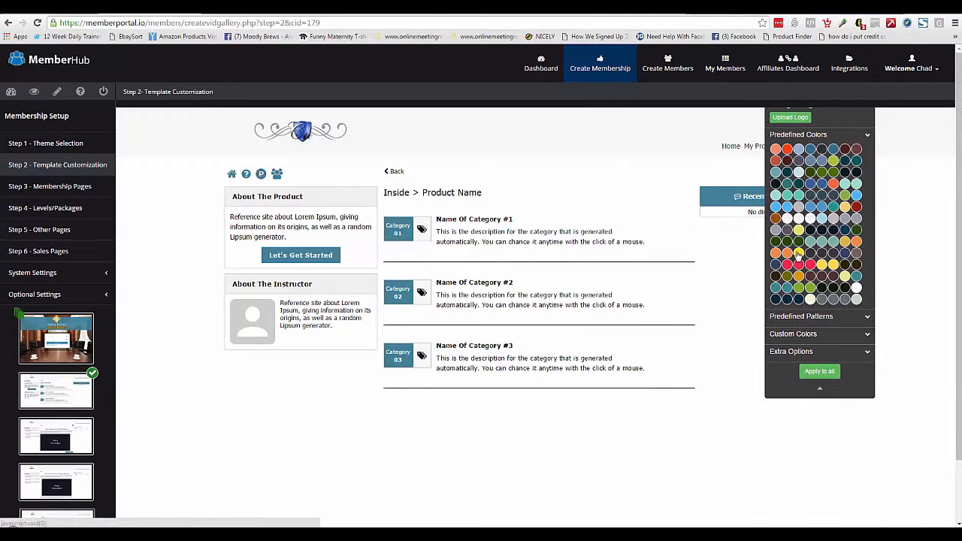
left_click(788, 150)
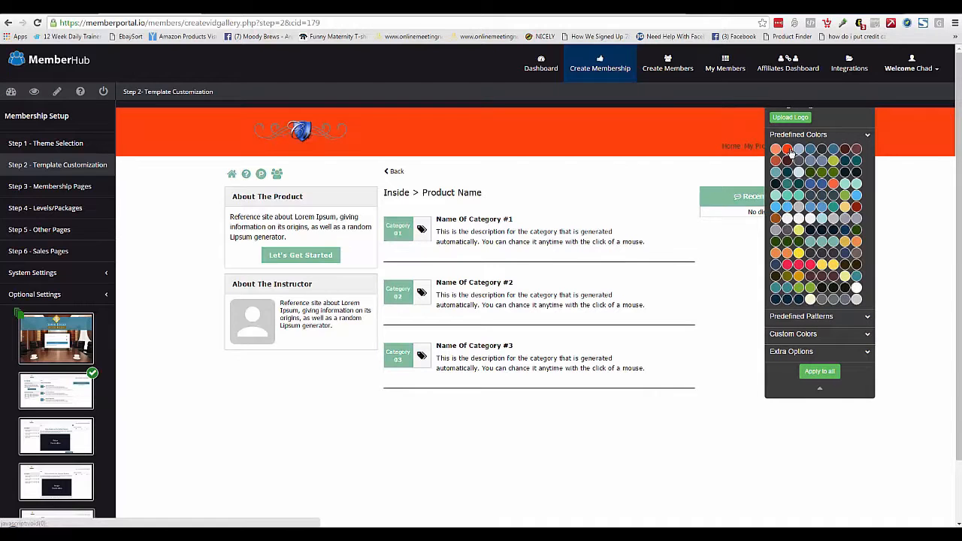
left_click(800, 151)
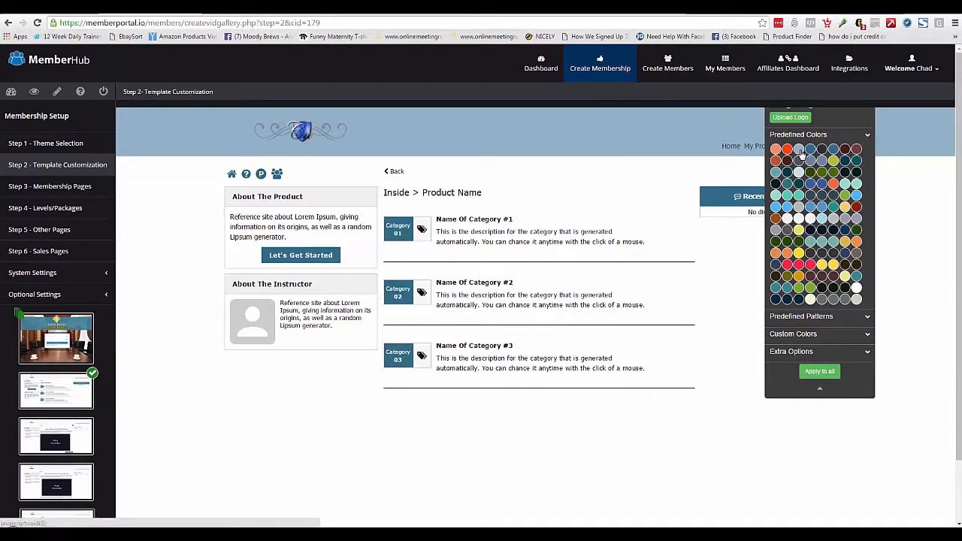
Step: Try the blue, charcoal and dark brown predefined color schemes on the product category page
left_click(812, 151)
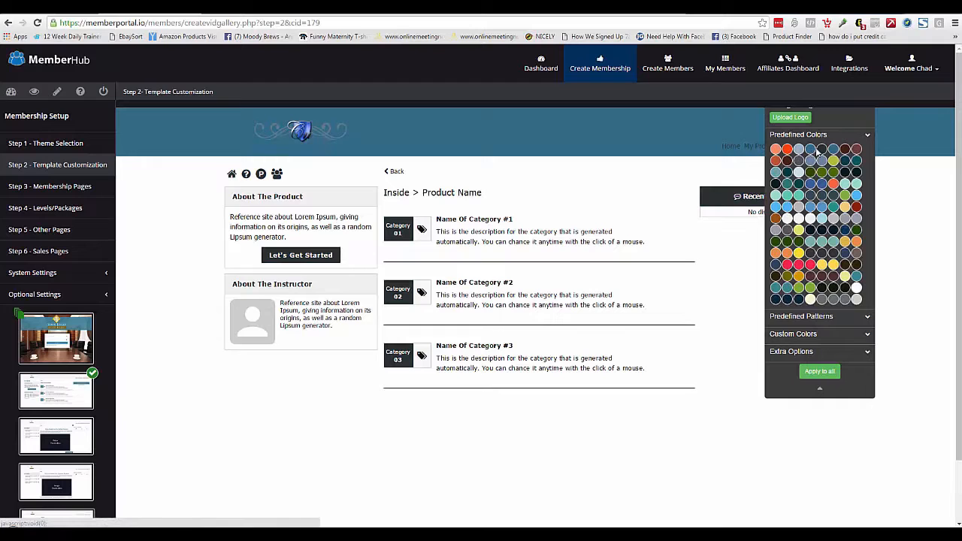
left_click(823, 151)
left_click(834, 151)
left_click(846, 151)
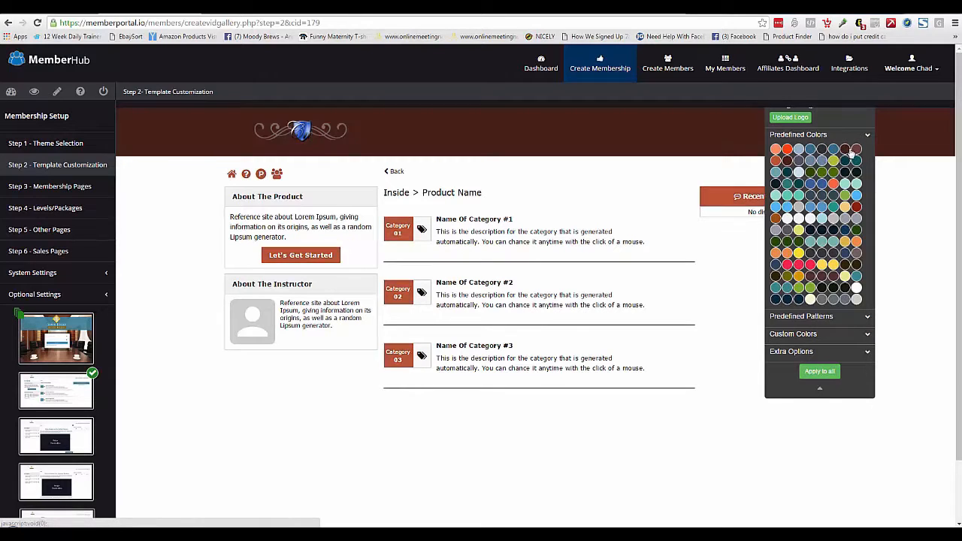
Step: Compare the two teal predefined color schemes, choose the darker teal one, and apply it to all template pages
left_click(857, 160)
left_click(845, 162)
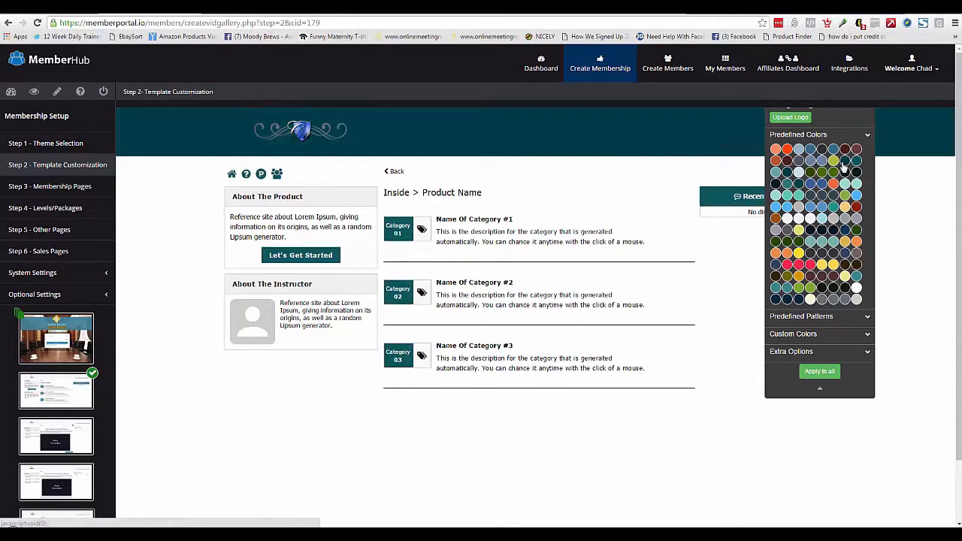
left_click(857, 160)
left_click(846, 163)
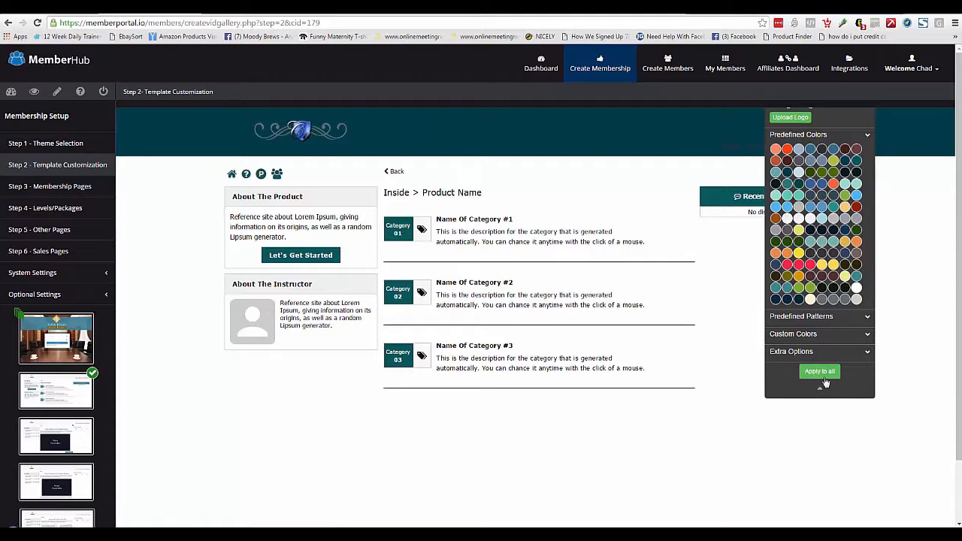
left_click(795, 375)
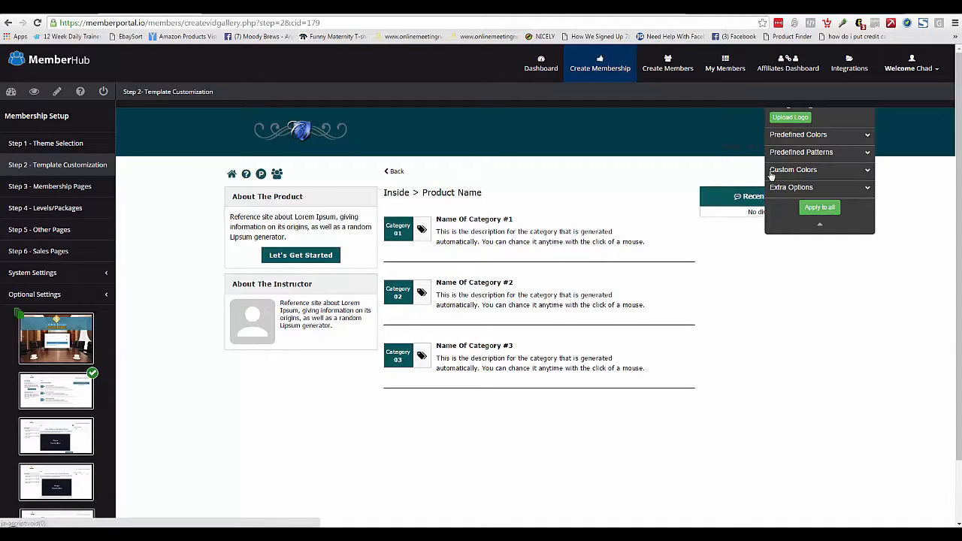
Step: Look through the predefined patterns, custom colors and extra options of the theme palette
left_click(868, 154)
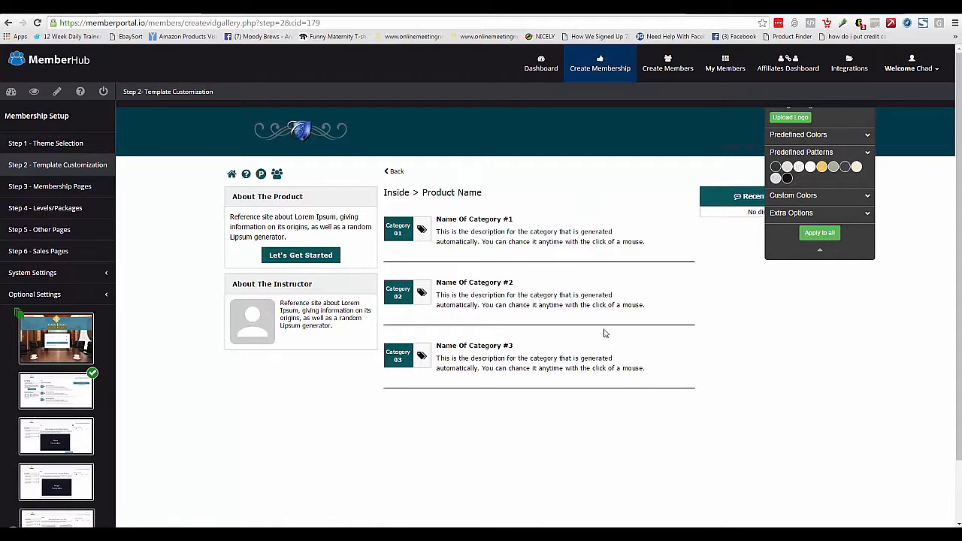
left_click(867, 195)
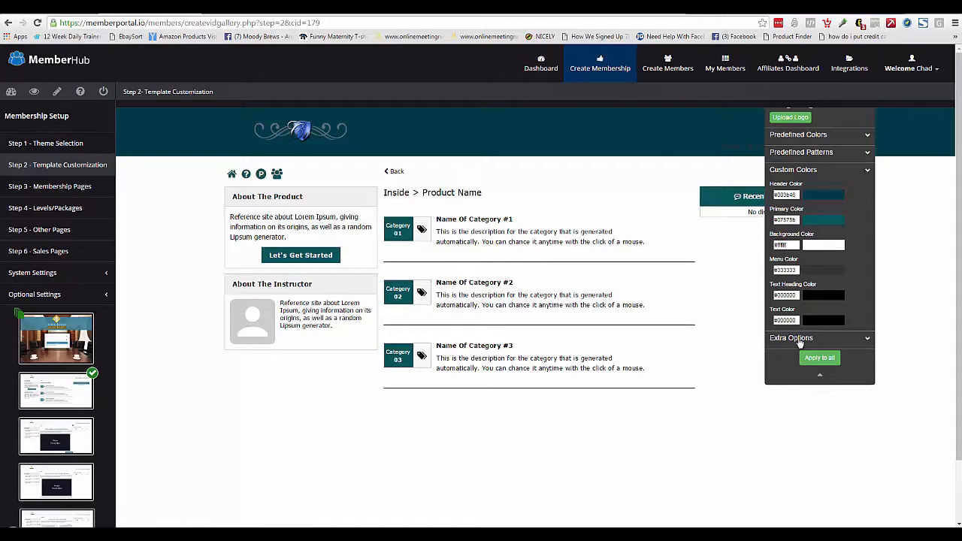
left_click(868, 338)
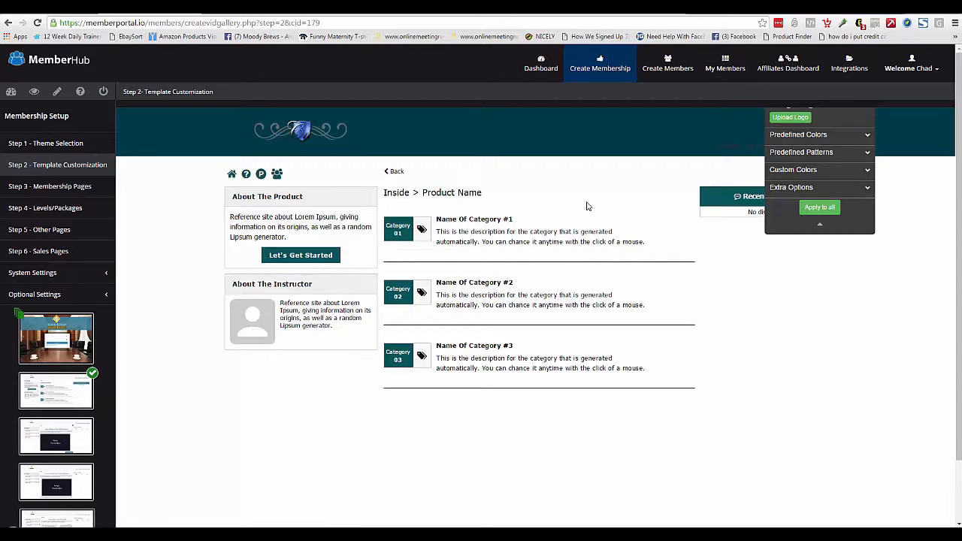
Step: Open the video module template, view the layouts available for its main content element, and close the layout selection
left_click(59, 444)
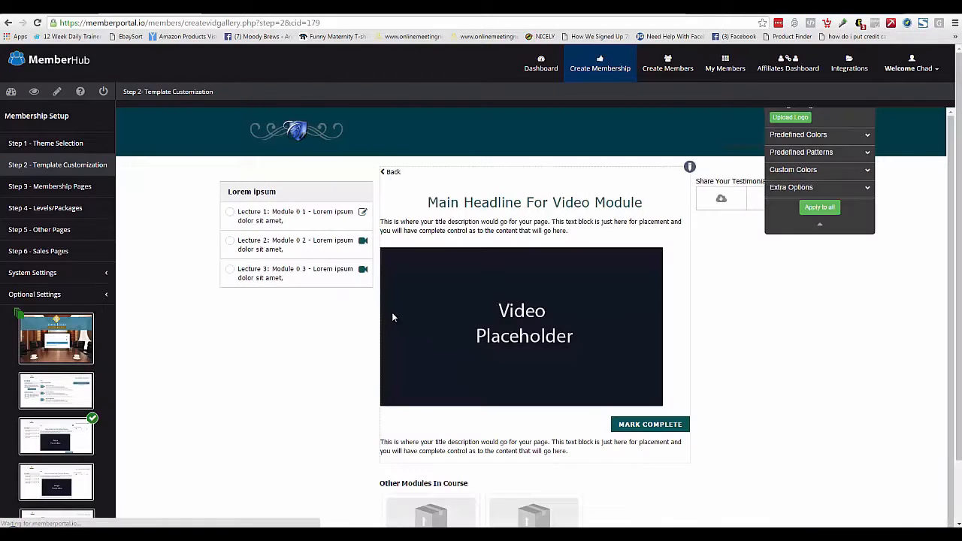
key("ctrl+a")
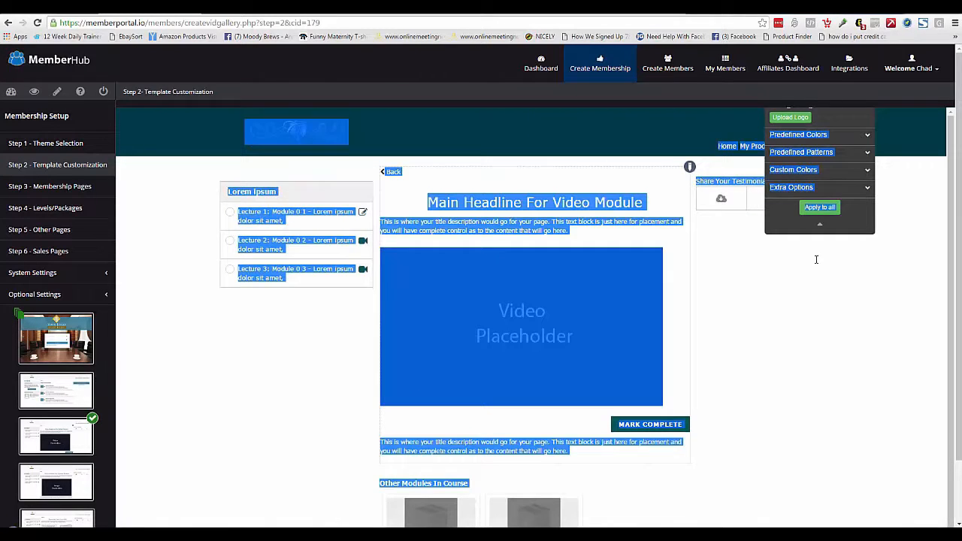
left_click(803, 277)
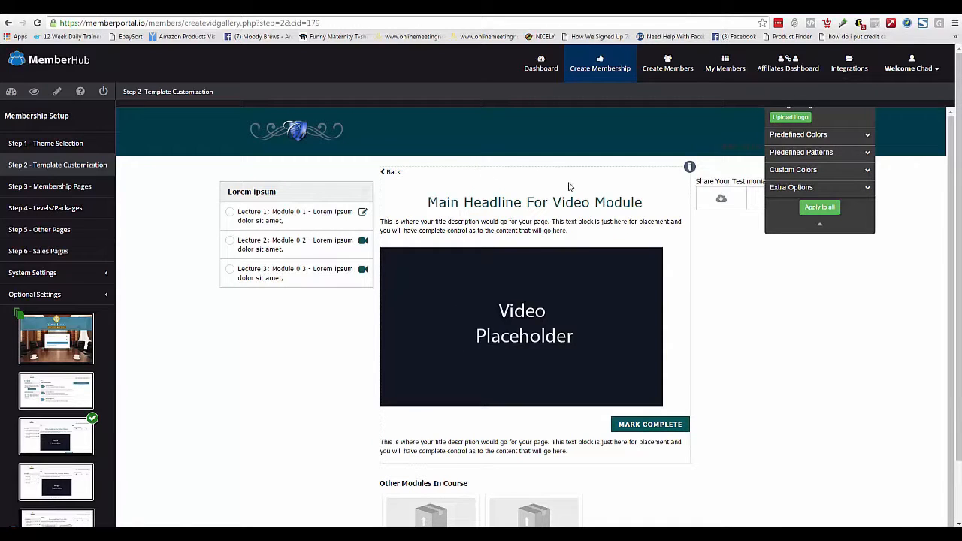
left_click(690, 166)
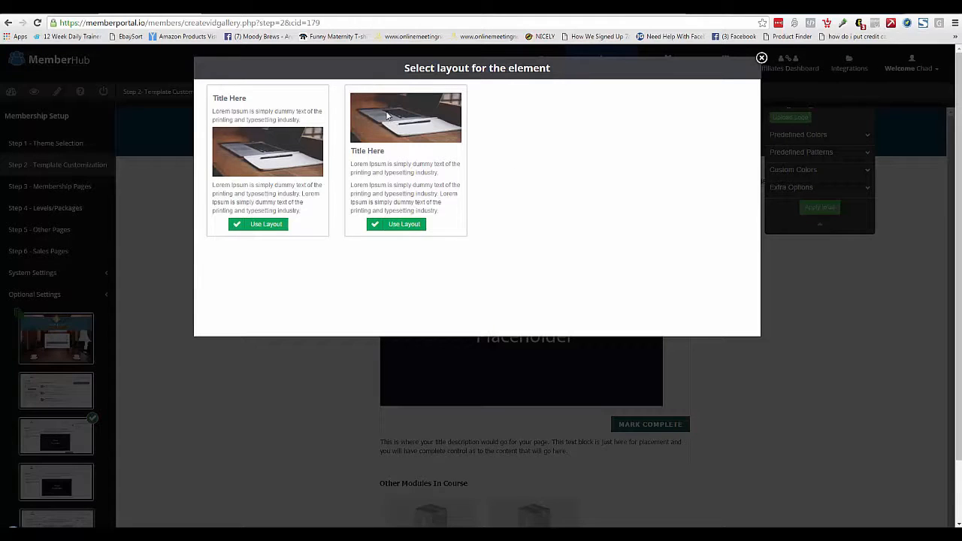
left_click(762, 59)
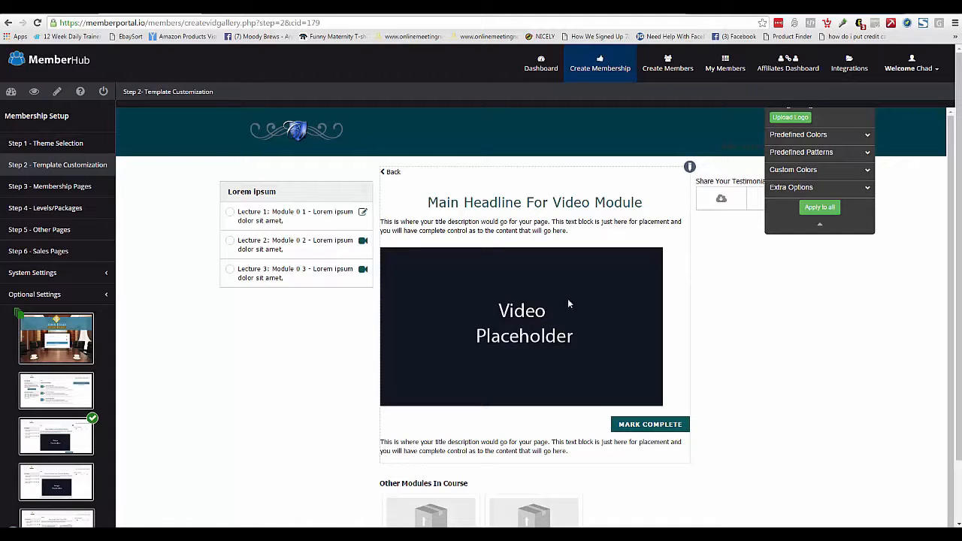
Step: Look through the remaining template pages, ending on the free gift download template
left_click(83, 474)
left_click(60, 520)
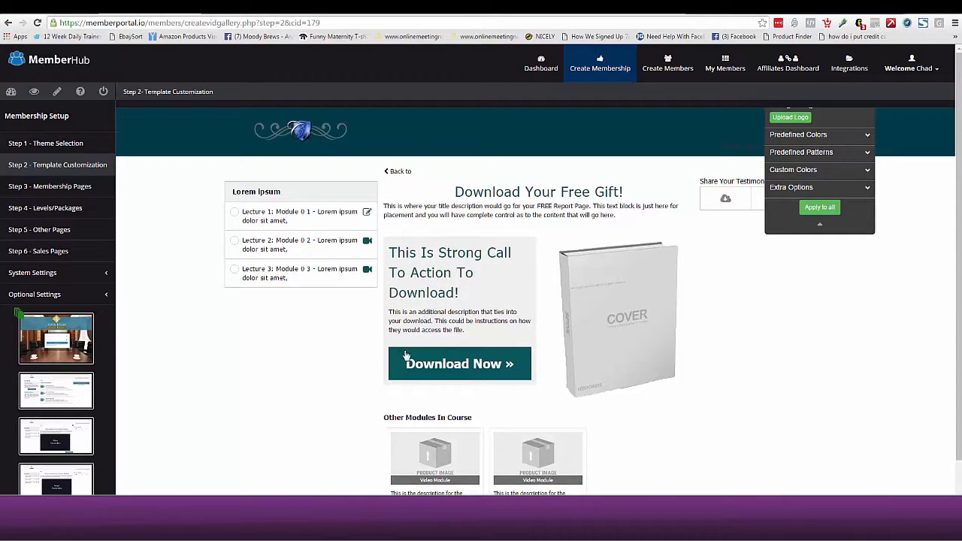
Step: Preview The Mastermind Strategy module from the membership pages, examine its page sections, and expand its External URLs
left_click(50, 186)
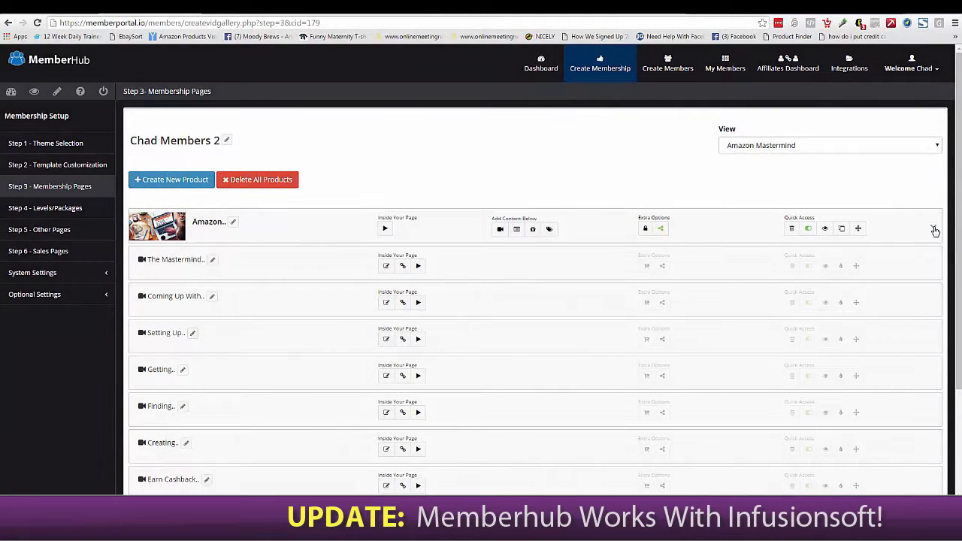
left_click(826, 267)
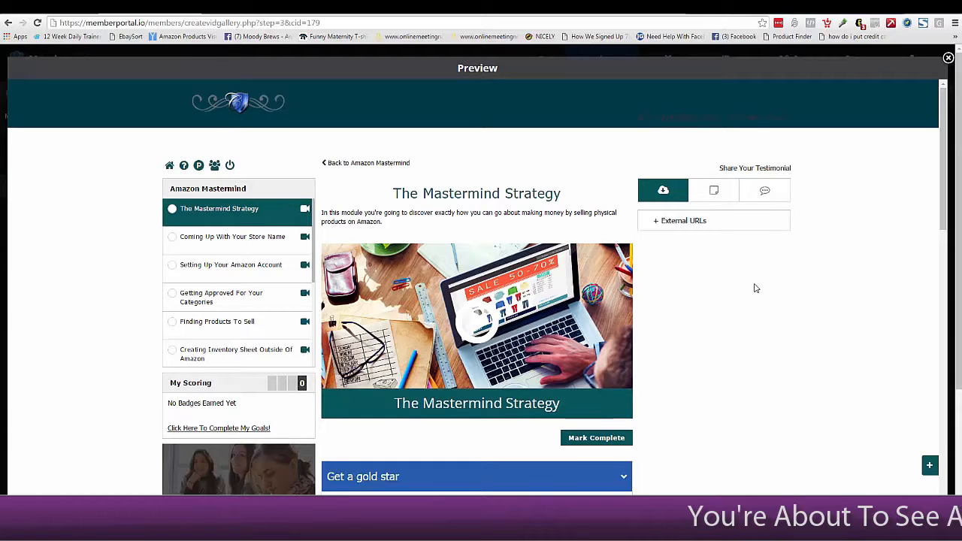
mouse_move(942, 124)
left_mouse_down()
mouse_move(943, 133)
mouse_move(945, 115)
left_mouse_up()
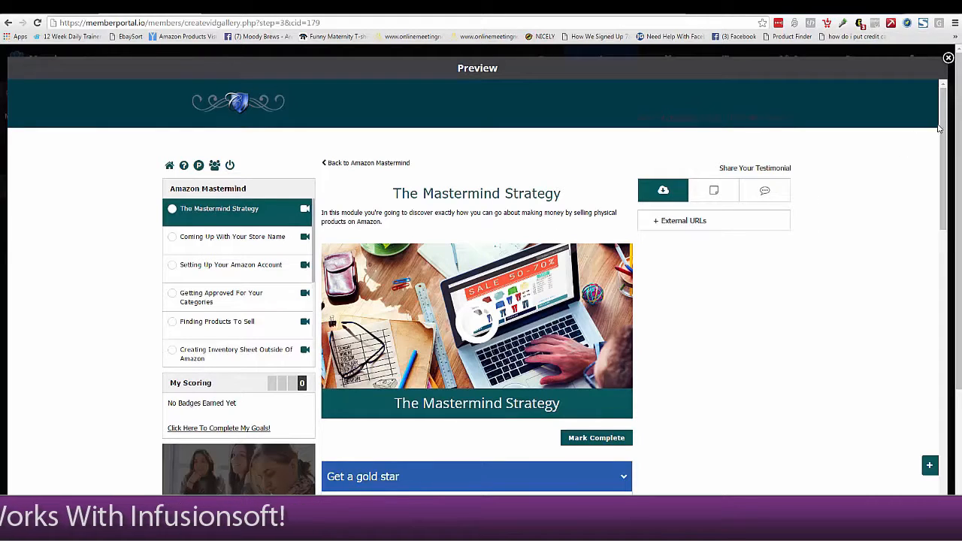
scroll(938, 127, "down", 2)
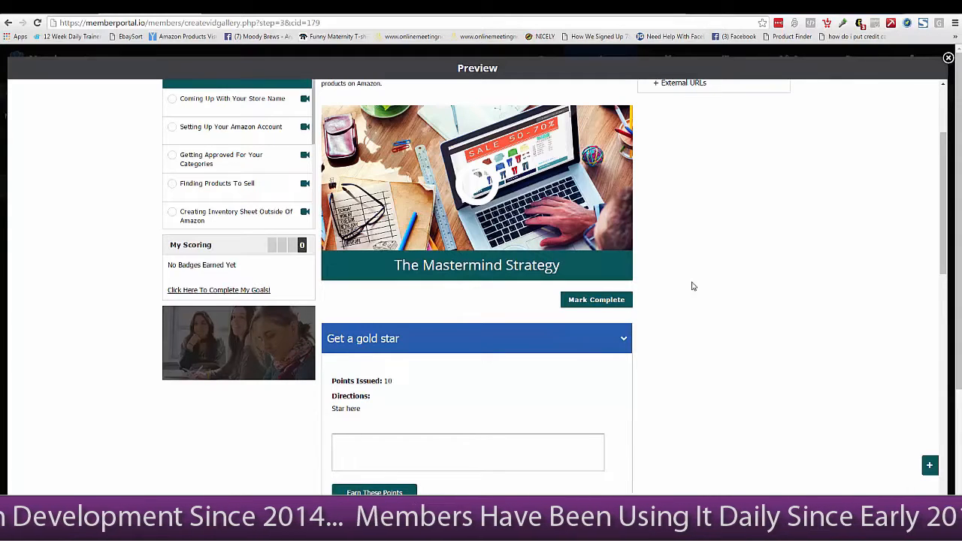
left_click_drag(946, 247, 944, 188)
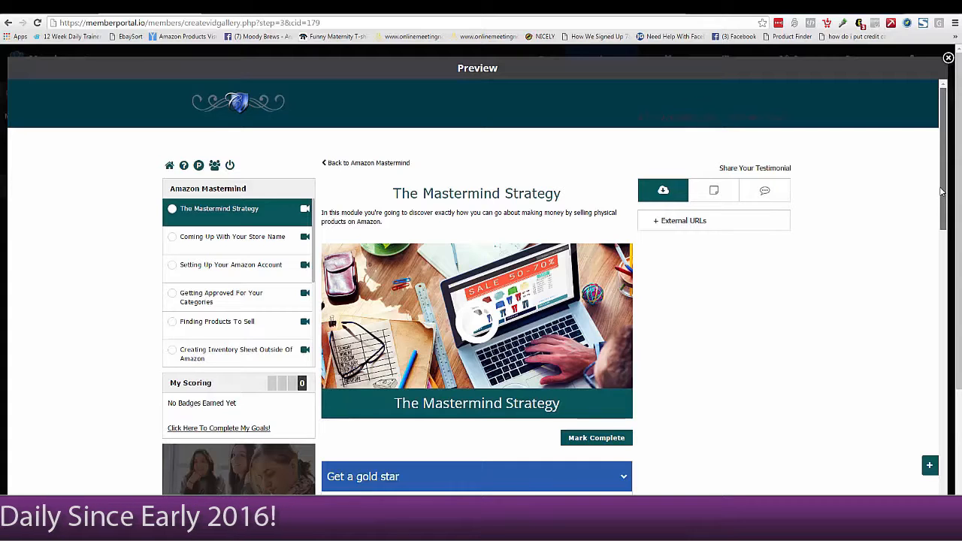
scroll(938, 203, "down", 1)
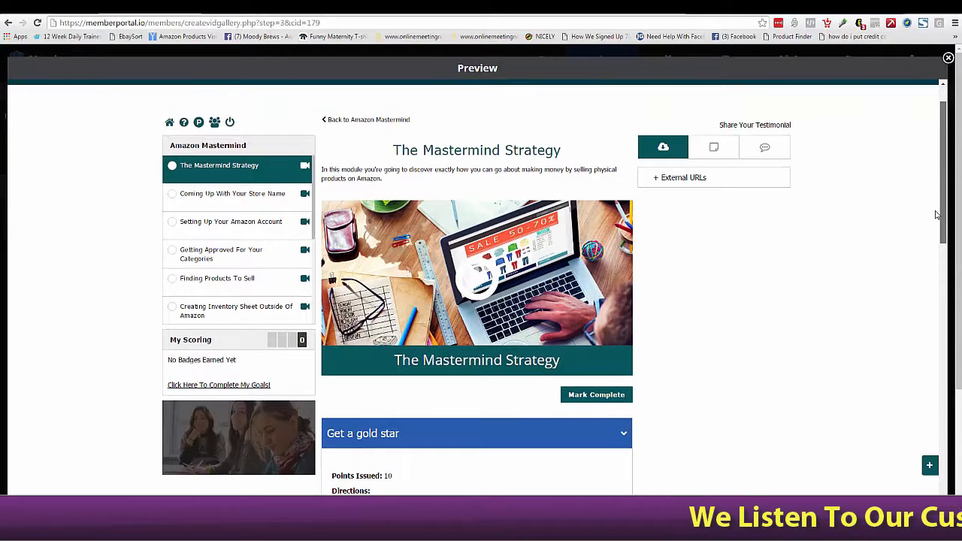
left_click_drag(576, 153, 326, 165)
left_click(676, 240)
left_click(689, 244)
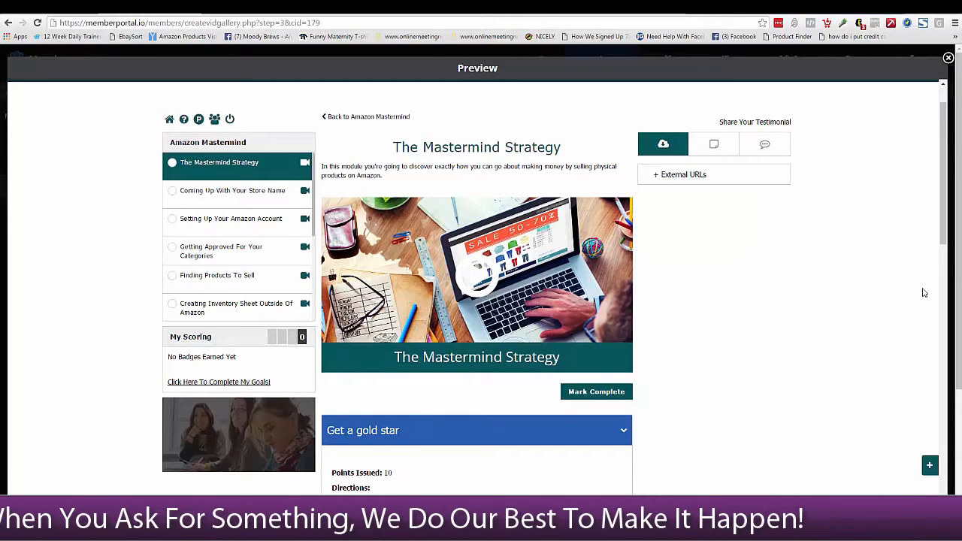
left_click_drag(944, 162, 944, 215)
scroll(924, 213, "up", 3)
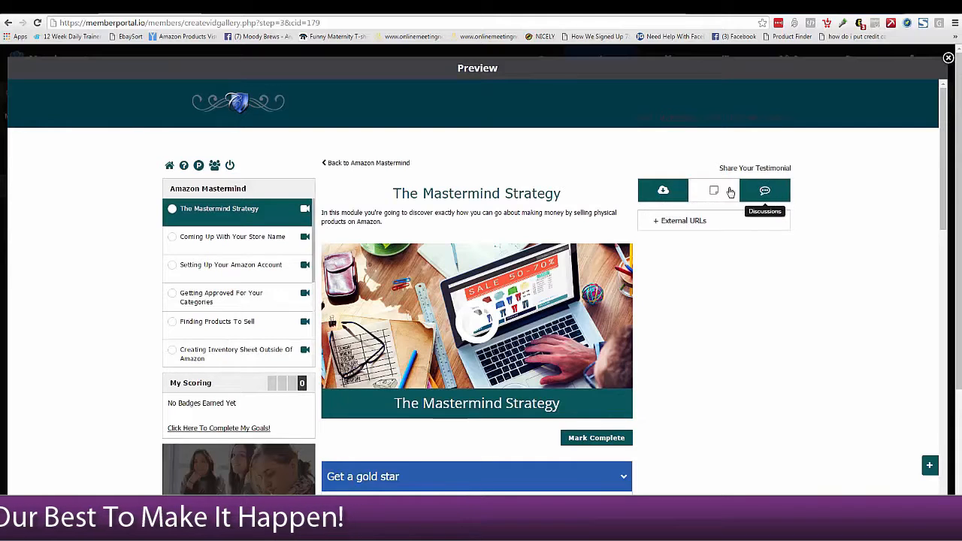
left_click(656, 223)
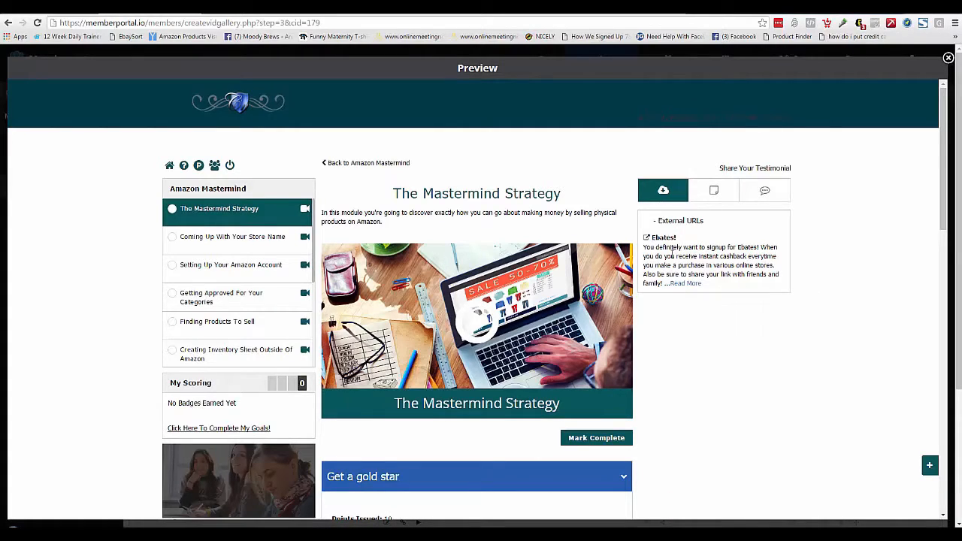
Step: Play the module's video partway and pause it, add a note about the marketplace mention, and jump to the 04:03 note's timestamp
left_click(712, 194)
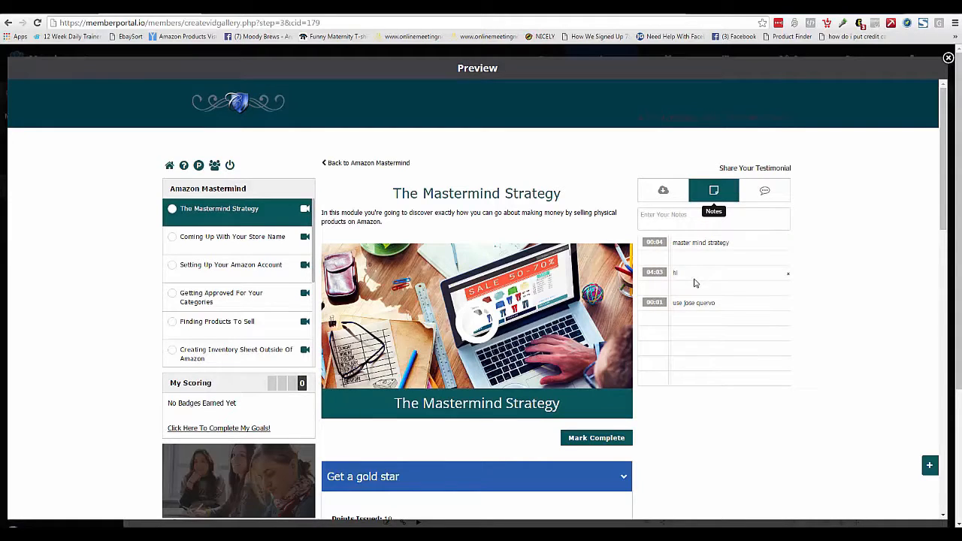
left_click(481, 323)
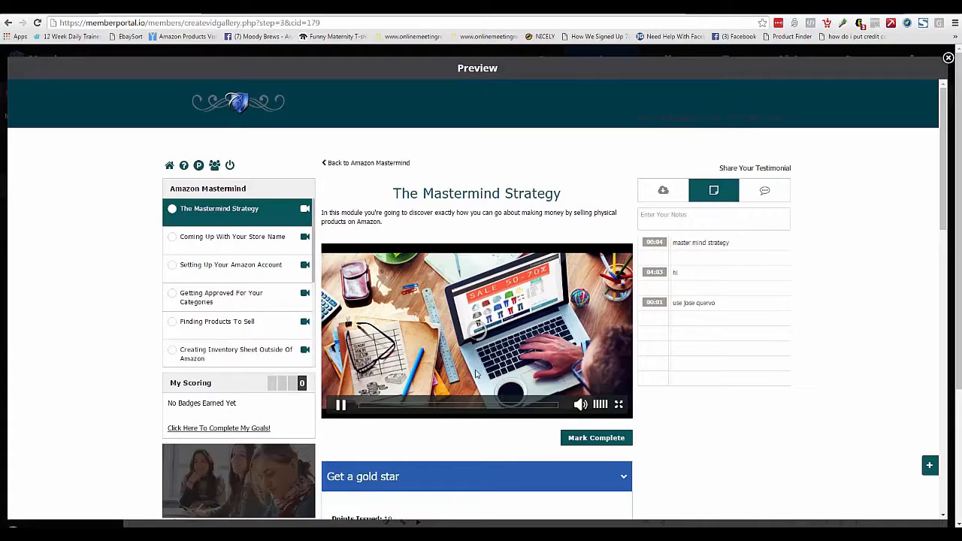
left_click(386, 409)
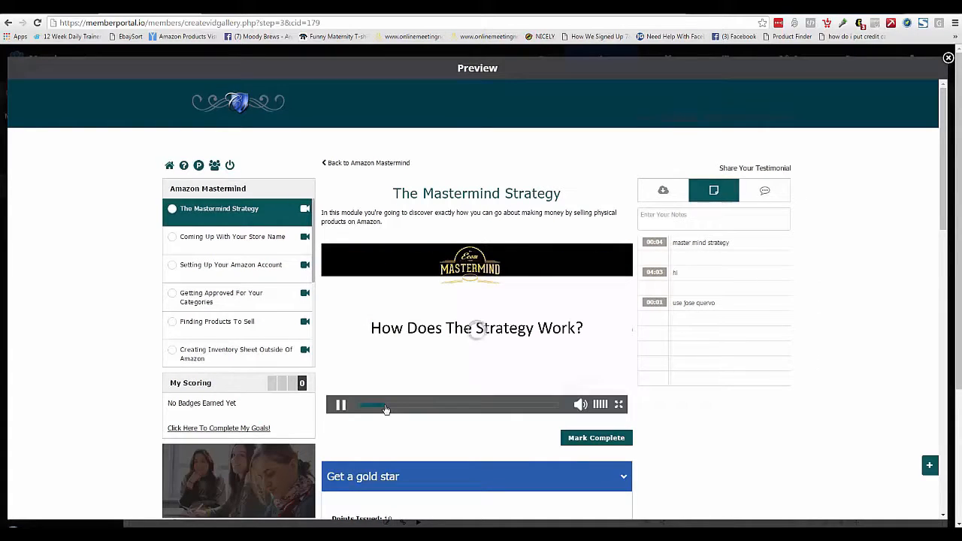
left_click(341, 406)
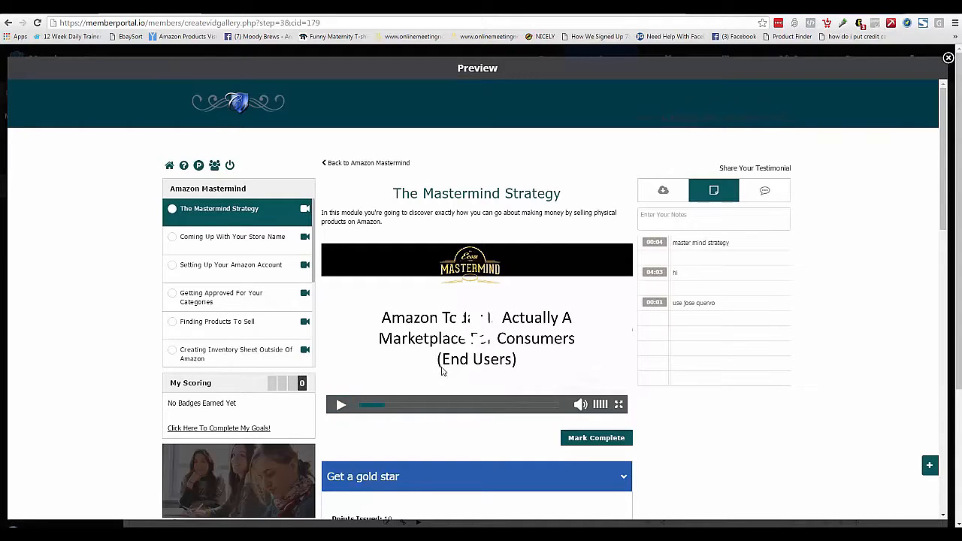
type("Chad mentioned marketp")
key("Return")
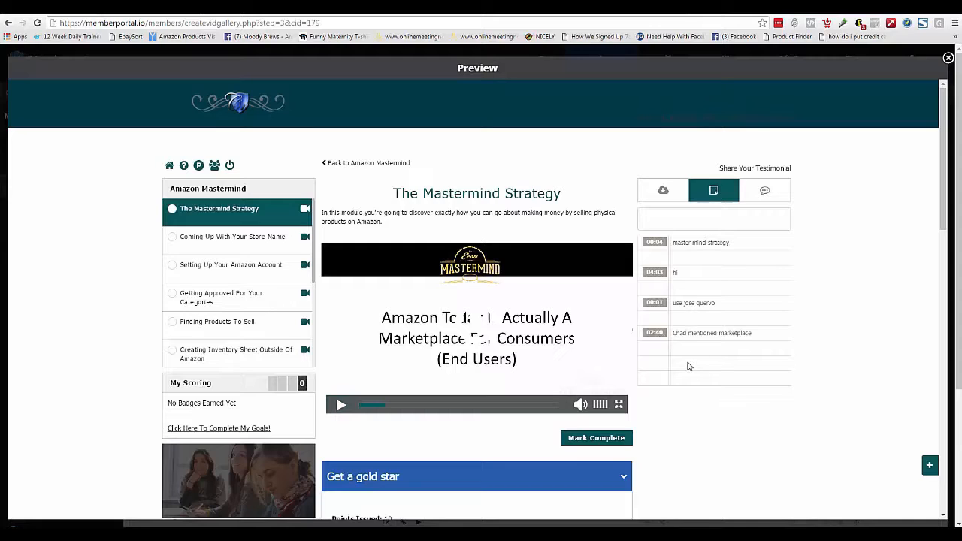
left_click(655, 272)
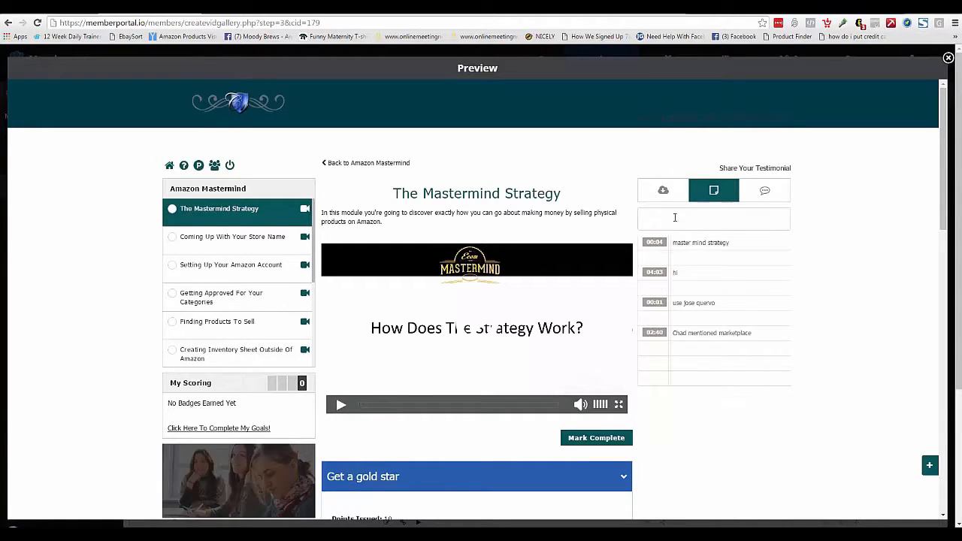
Step: View the module's discussions, and open and close the live newsfeed
left_click(764, 191)
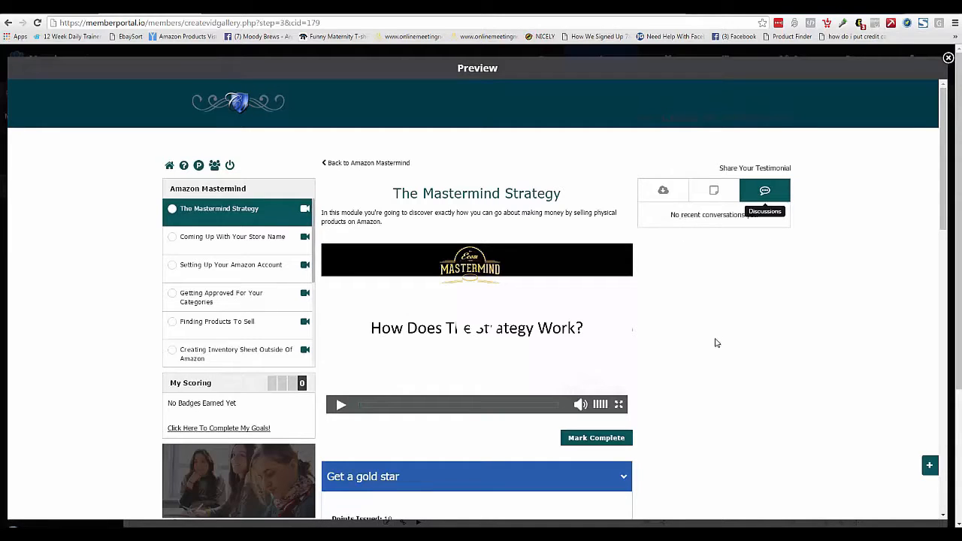
left_click(930, 465)
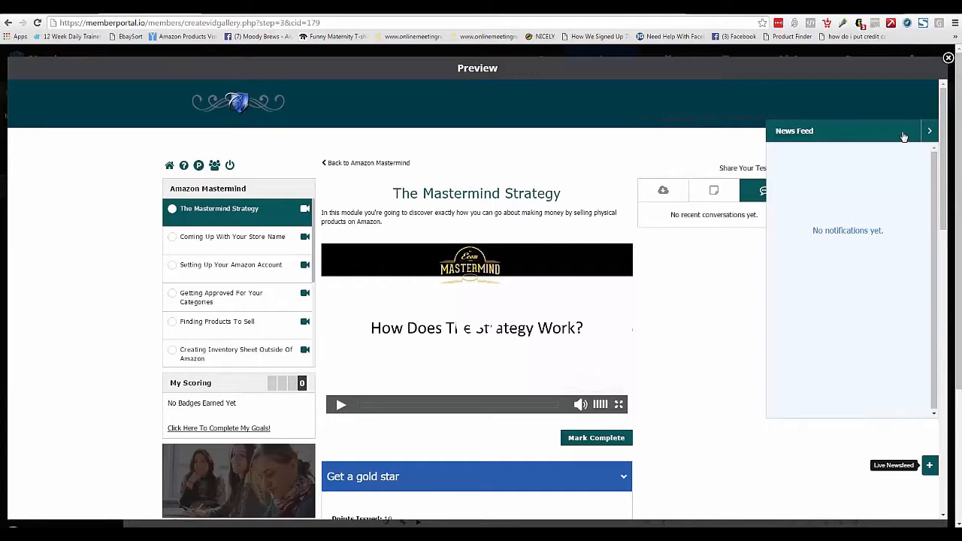
left_click(931, 131)
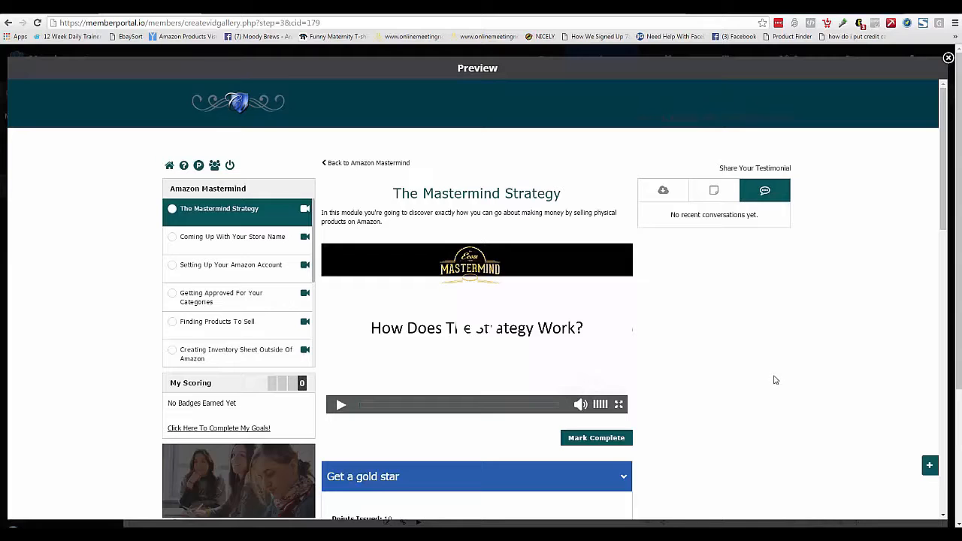
Step: Examine the gold star activity and the other course modules below the video
left_click_drag(945, 158, 742, 239)
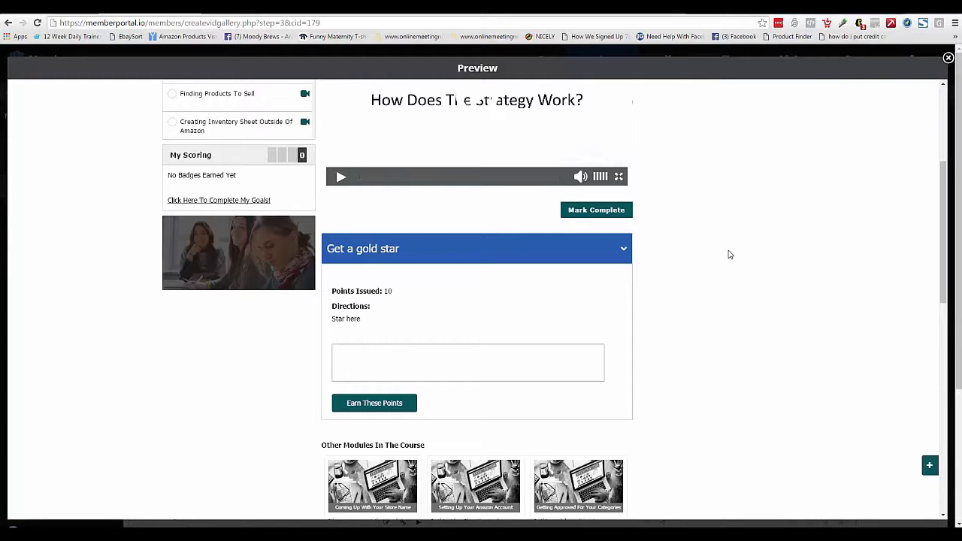
left_click_drag(945, 226, 946, 146)
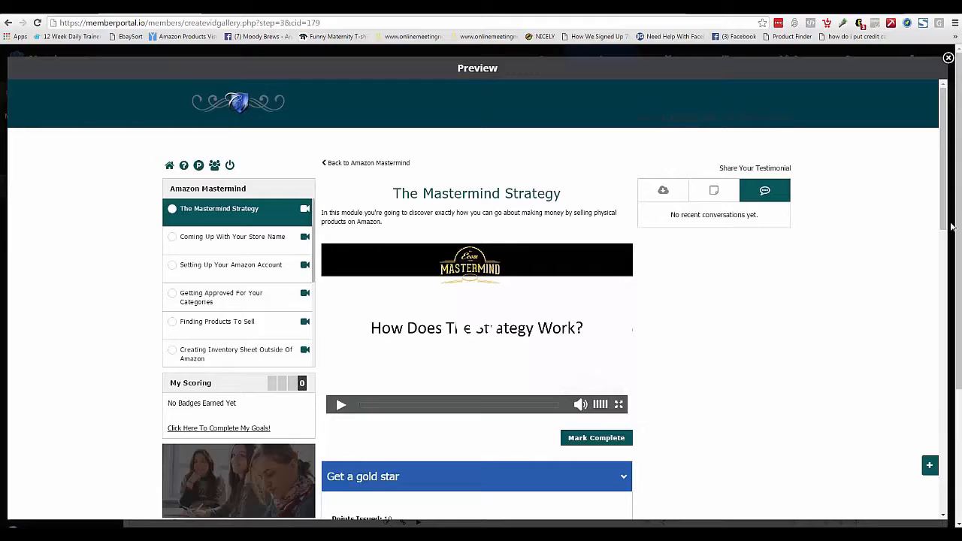
scroll(448, 266, "down", 3)
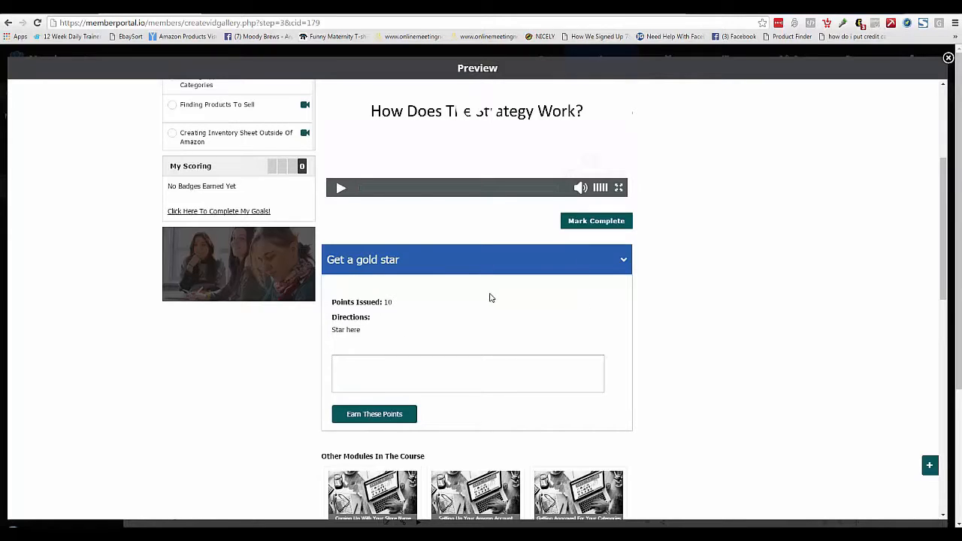
Step: Close the preview, delete the goal block from The Mastermind Strategy module's content, and save the changes
left_click(949, 58)
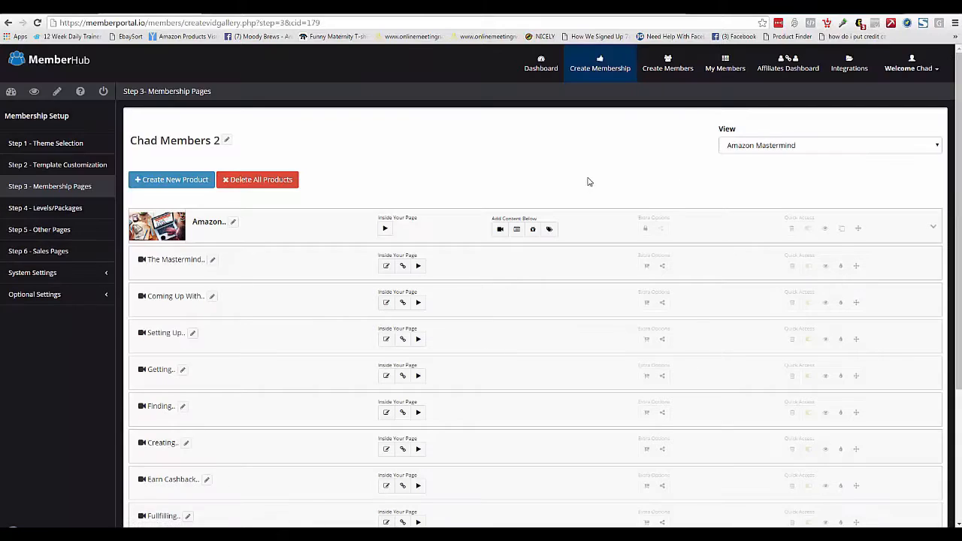
left_click(385, 267)
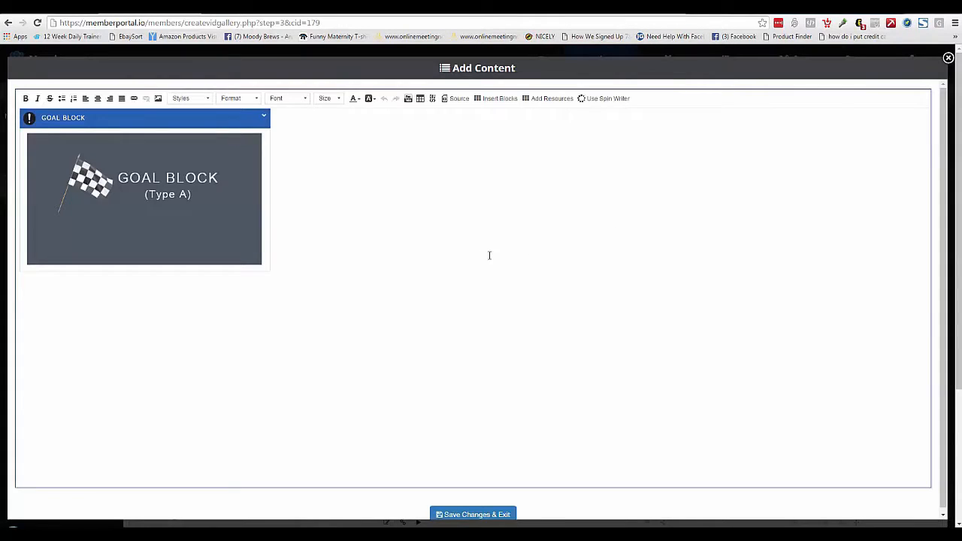
key("Delete")
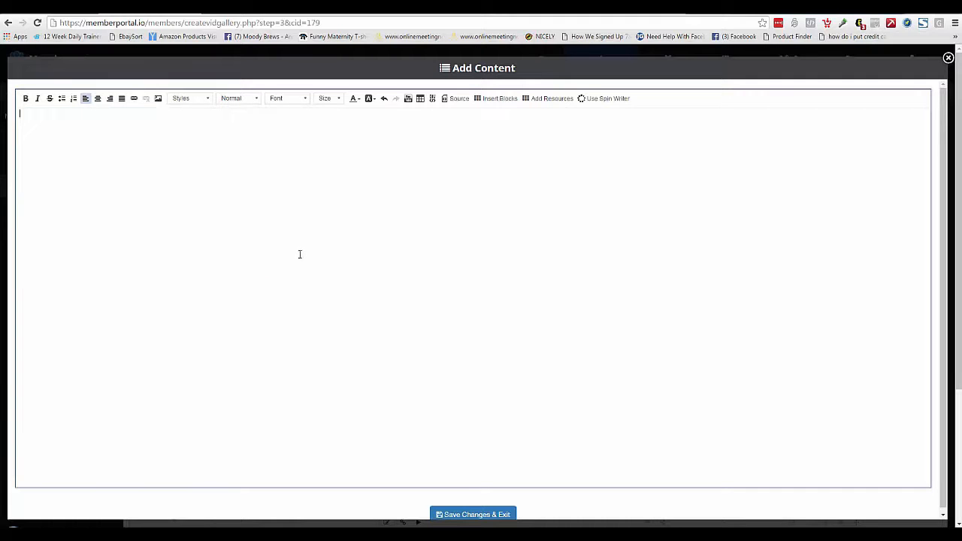
left_click(473, 515)
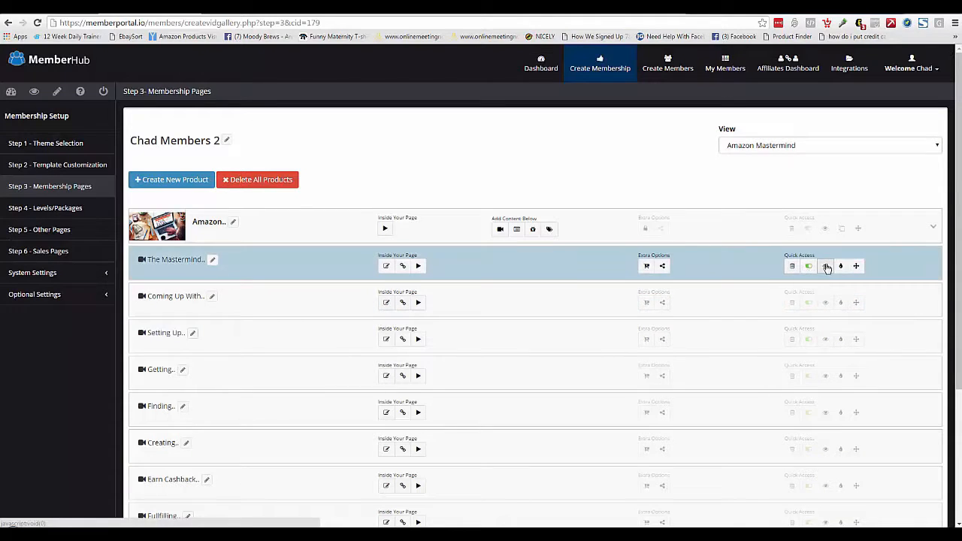
Step: Preview The Mastermind Strategy module again and examine its page layout and the other modules in the course
left_click(825, 267)
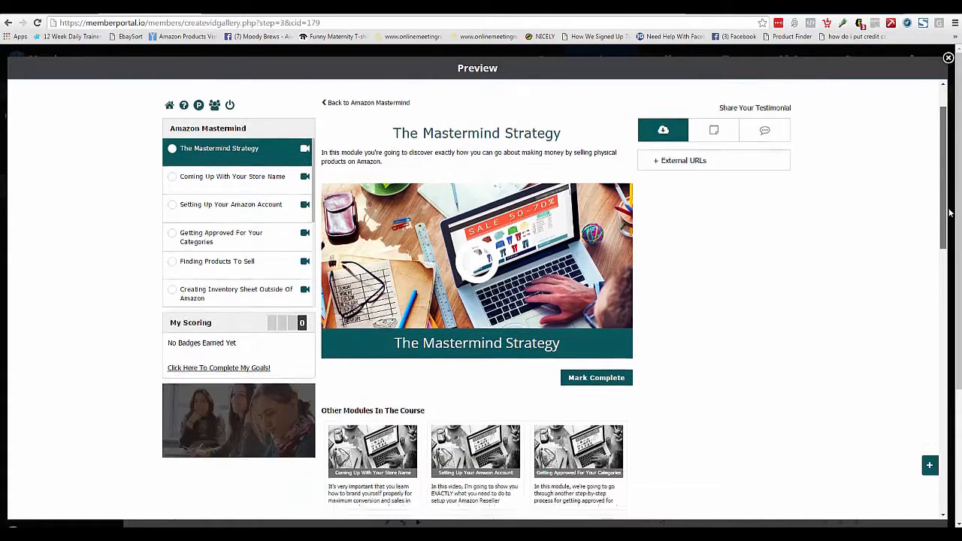
scroll(946, 203, "down", 3)
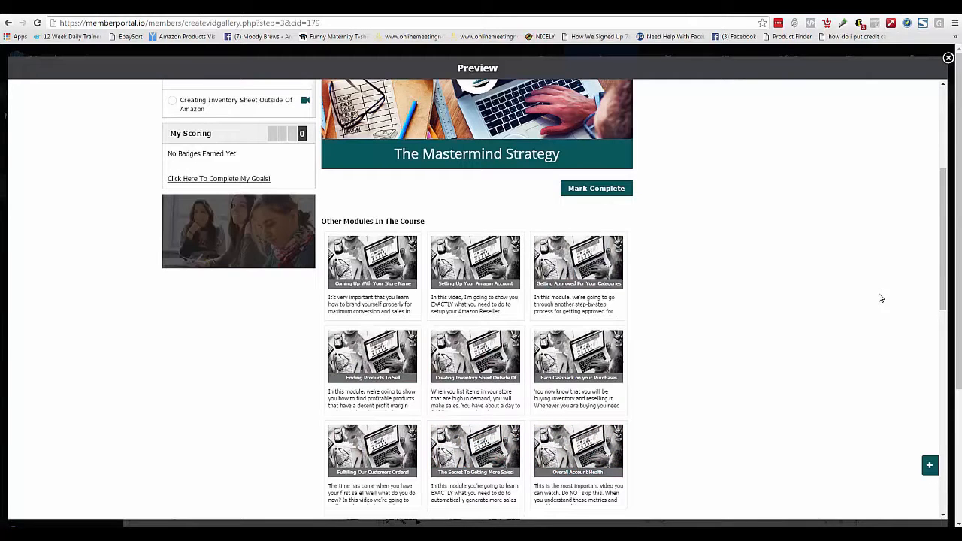
scroll(931, 223, "up", 2)
scroll(931, 223, "down", 1)
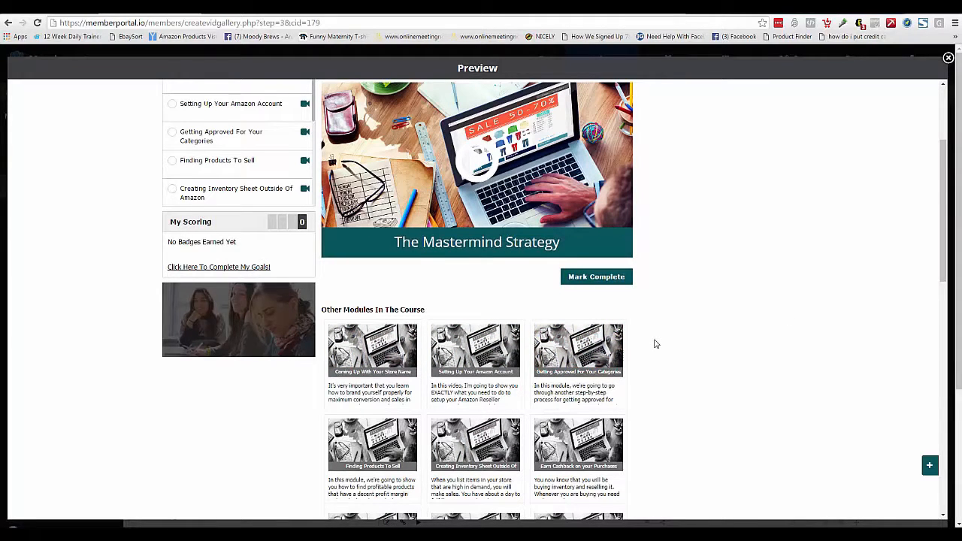
scroll(944, 254, "up", 1)
scroll(944, 257, "up", 2)
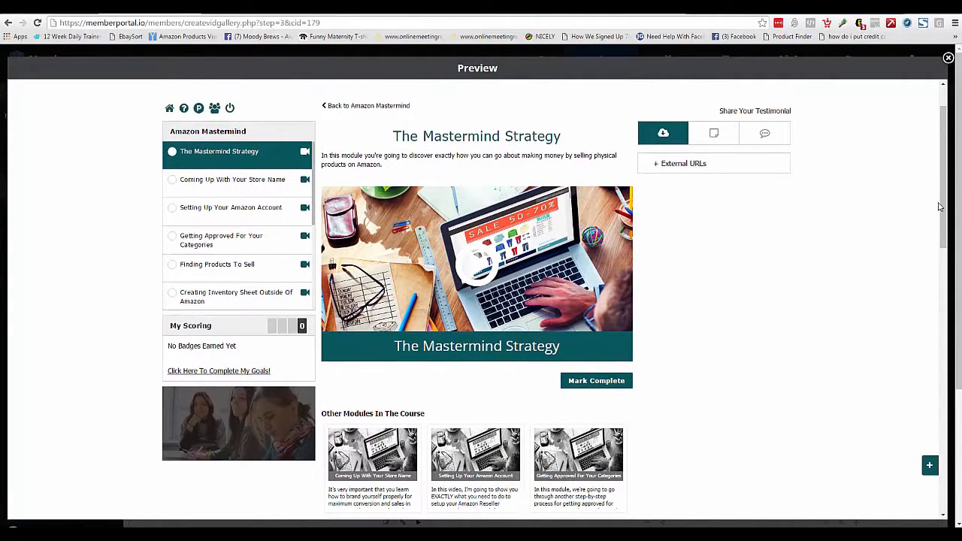
left_click_drag(944, 193, 938, 241)
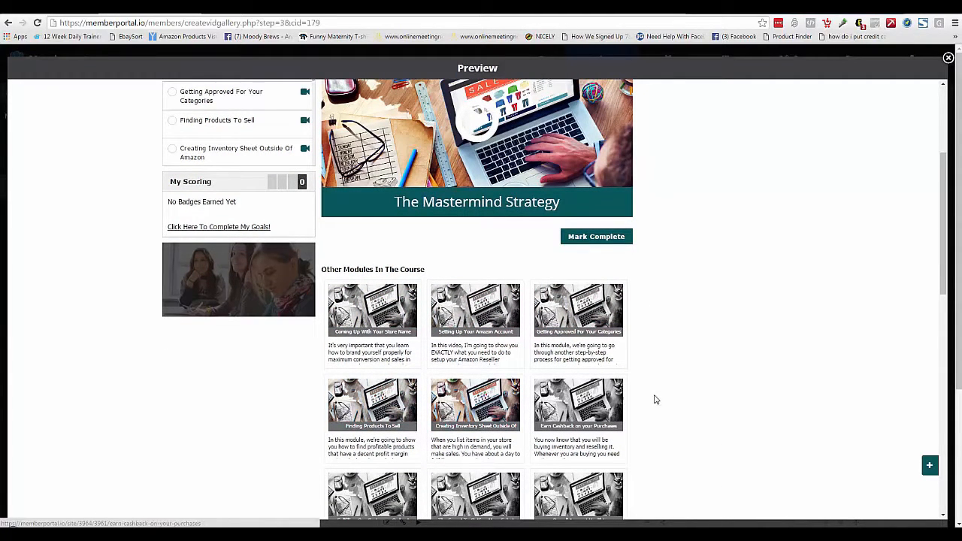
left_click_drag(946, 280, 940, 180)
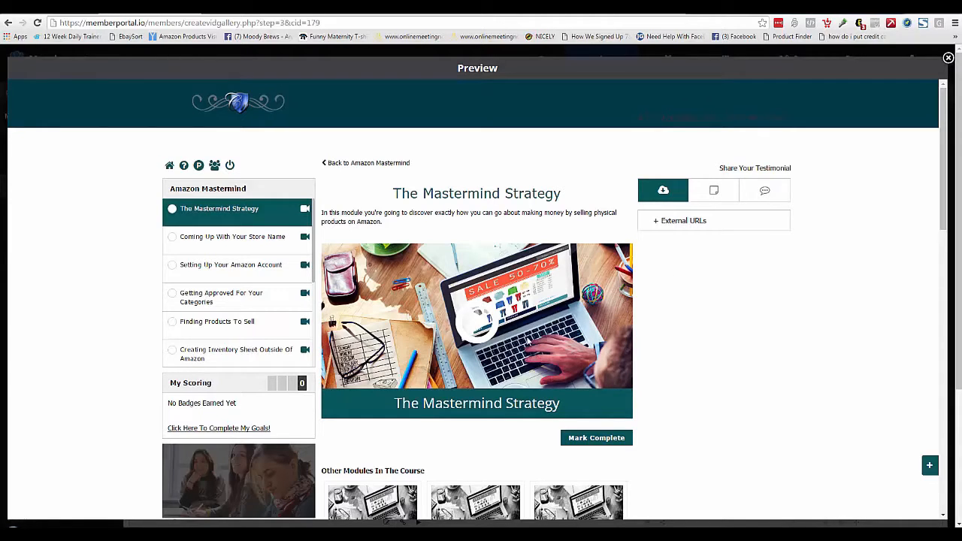
Step: View the module page's written and video testimonial form, then close the form and the preview
left_click(758, 172)
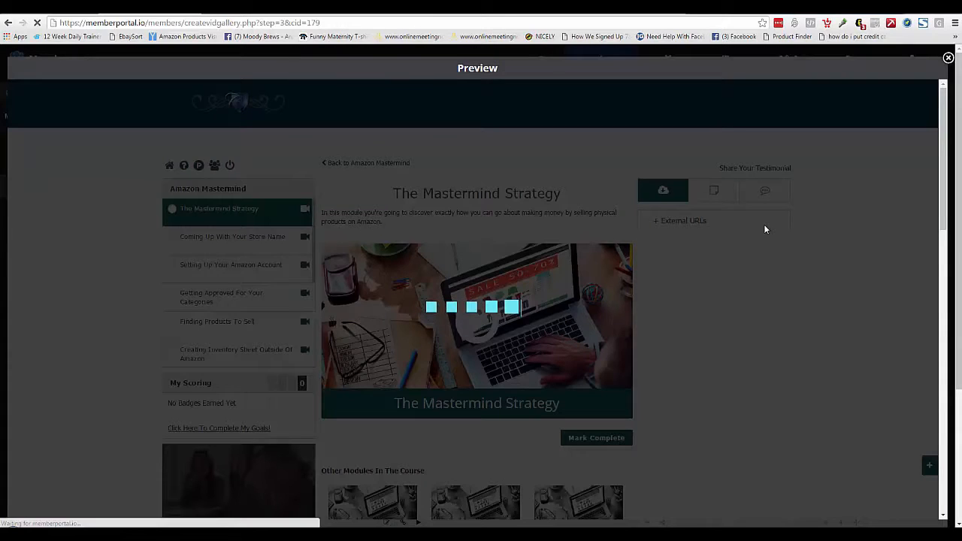
left_click(368, 230)
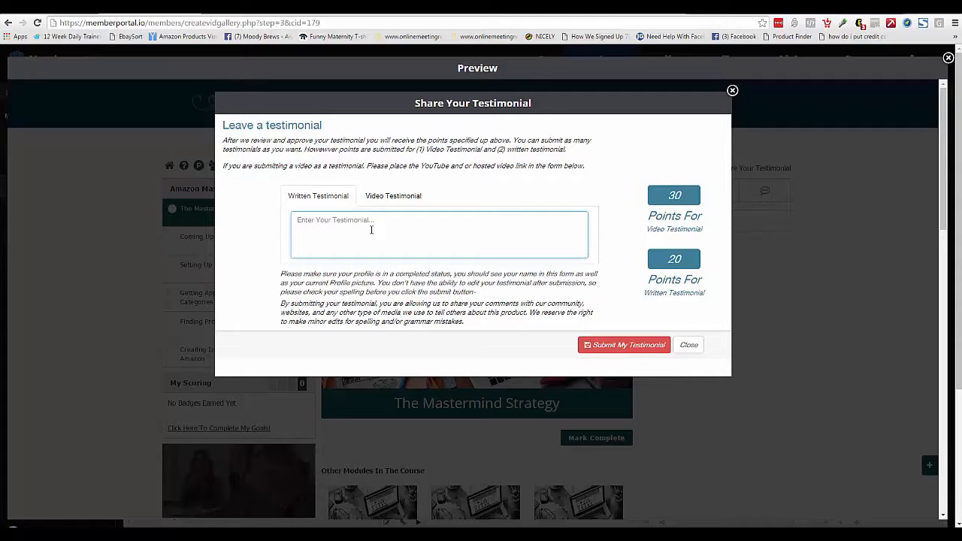
left_click(390, 201)
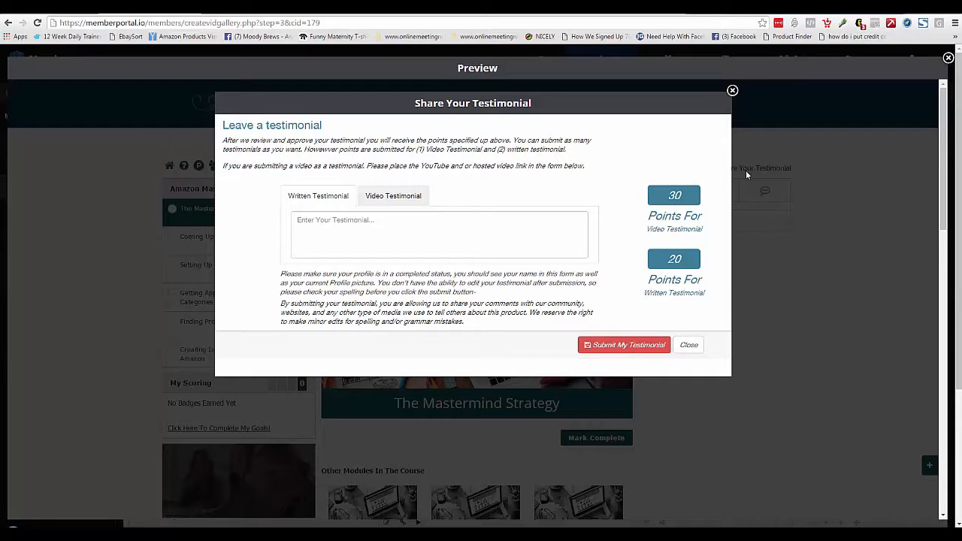
left_click(732, 91)
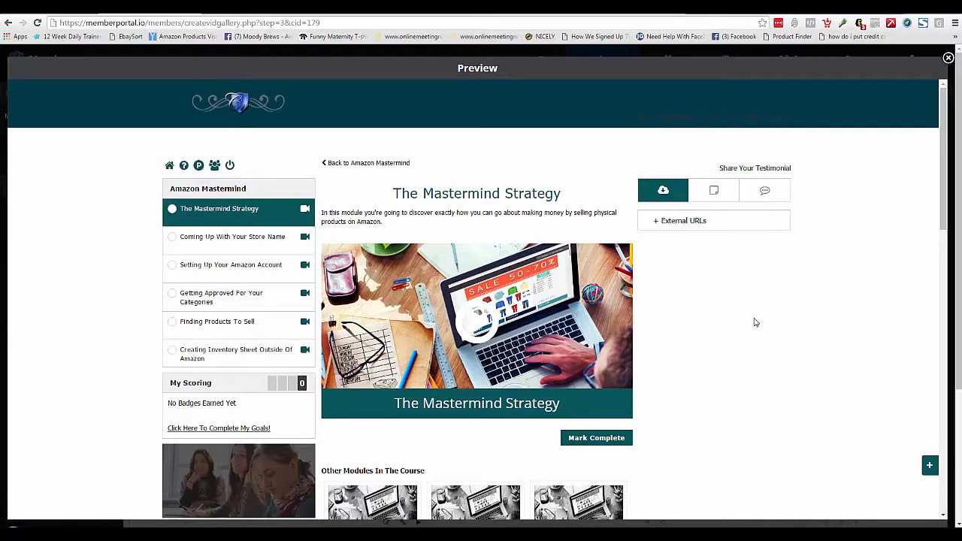
left_click(949, 58)
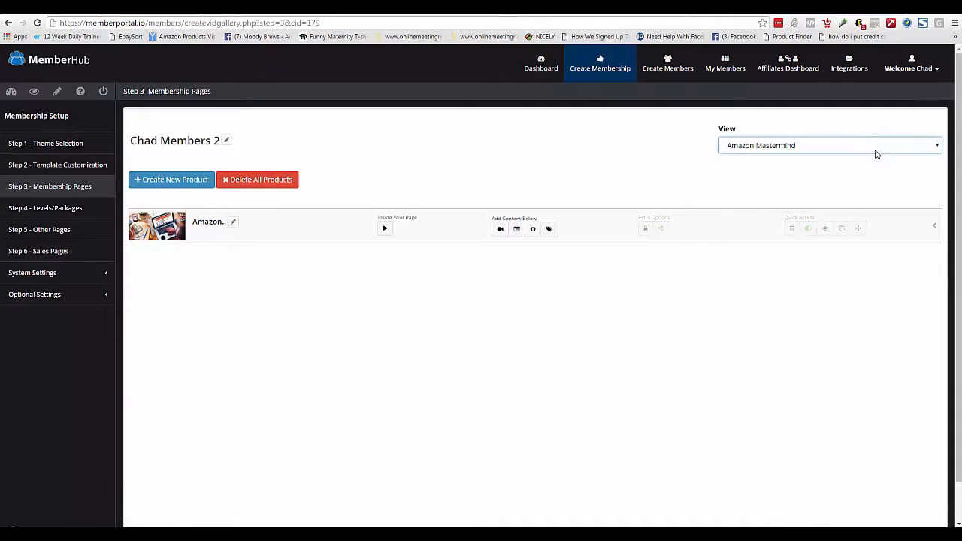
Step: Filter the membership pages by Affiliate Domination, return to Amazon Mastermind to check its module list, and show All Products
left_click(935, 144)
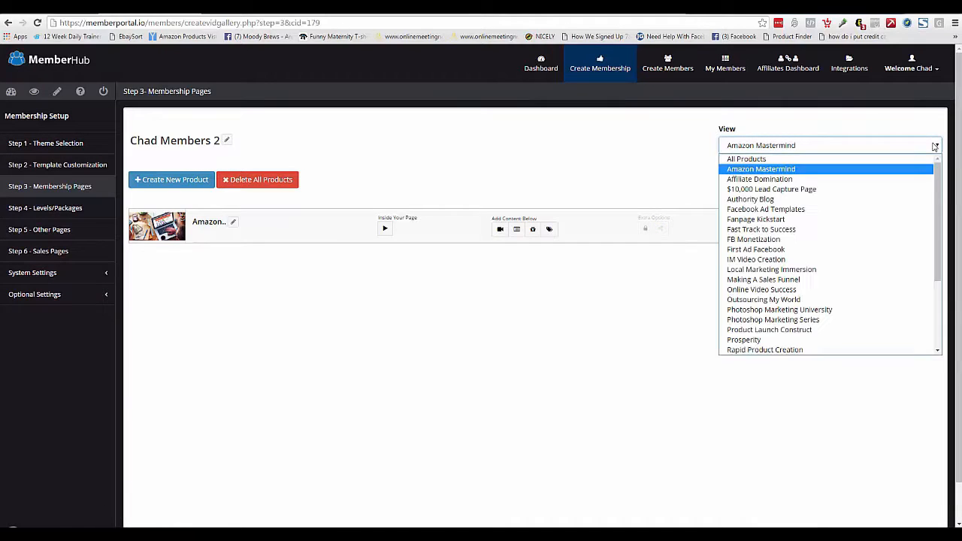
left_click(821, 184)
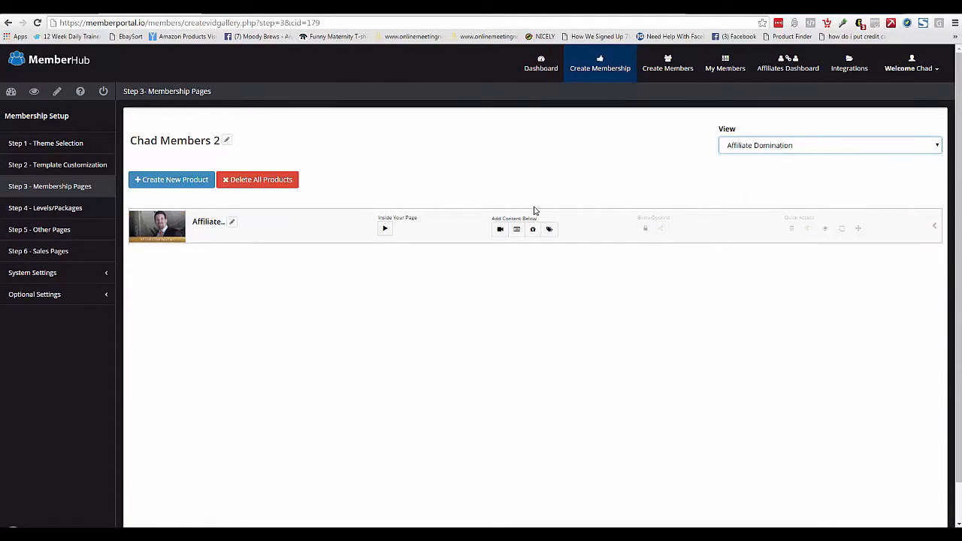
left_click(935, 147)
left_click(887, 167)
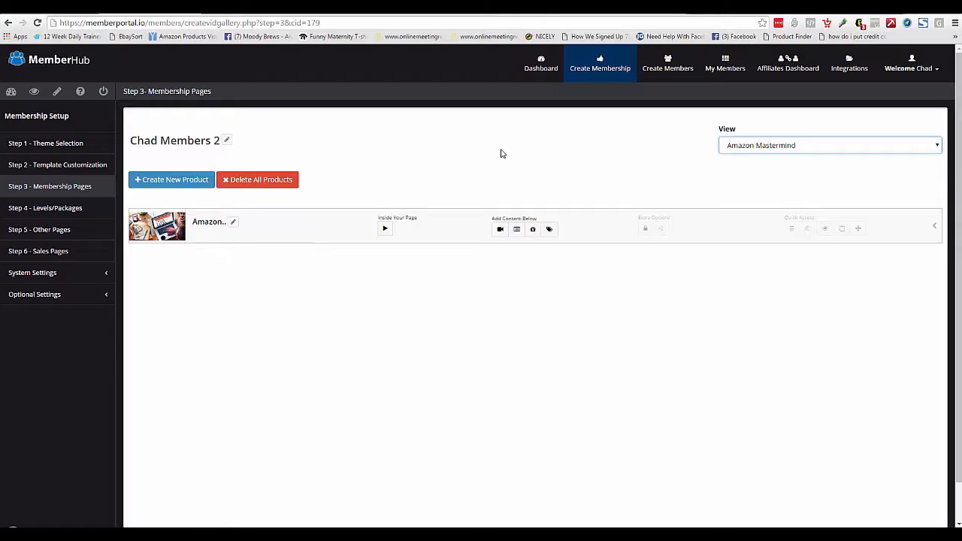
left_click(933, 227)
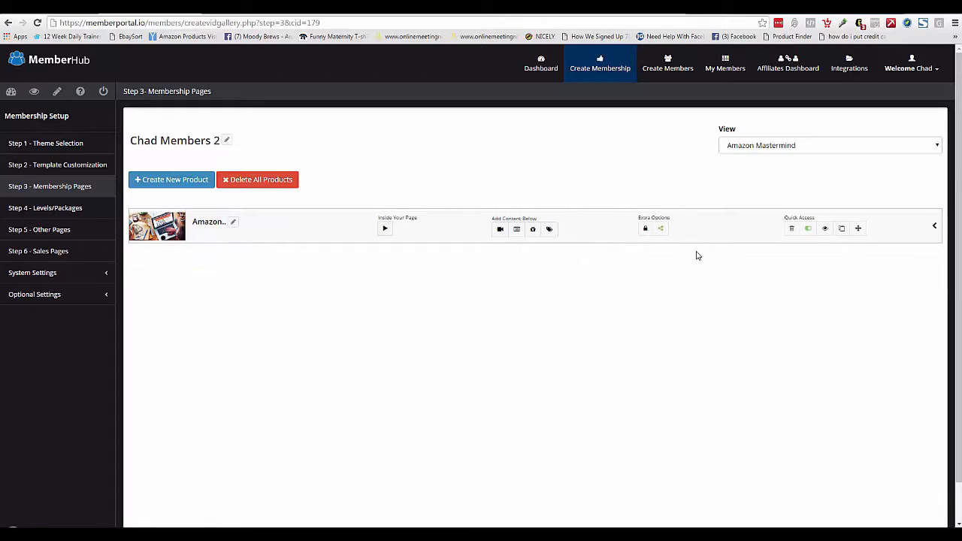
left_click(940, 150)
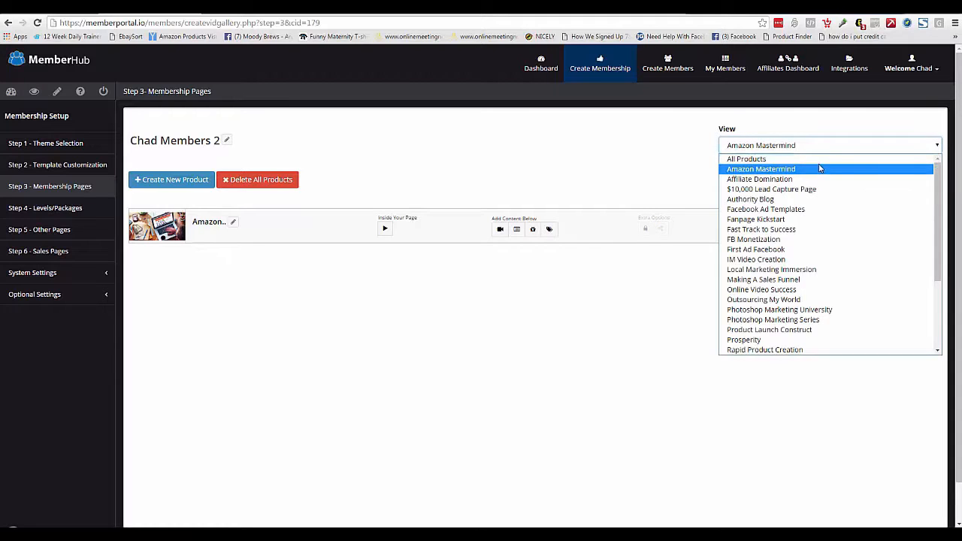
key("Up")
key("Return")
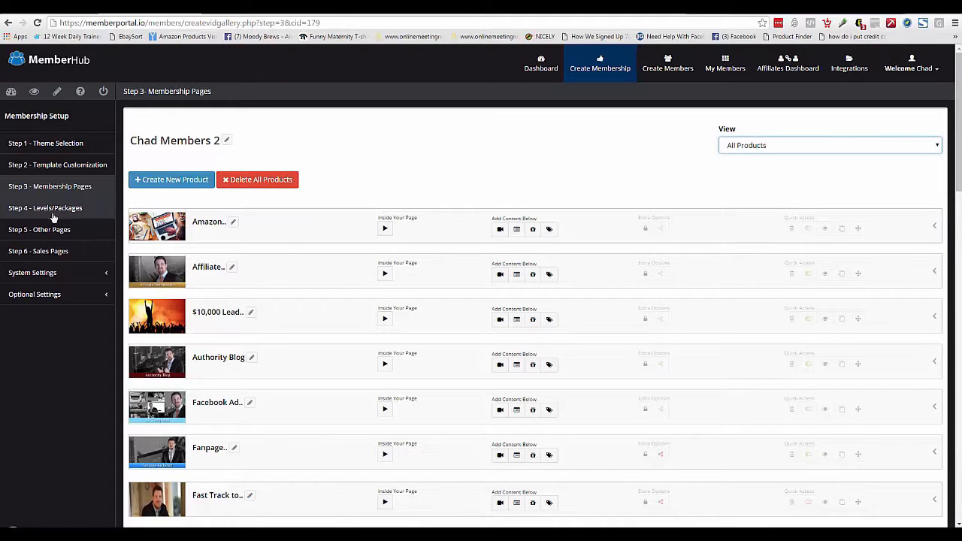
Step: View the site's levels and the packages for the Amazon Mastermind product, and return to the levels list
left_click(100, 209)
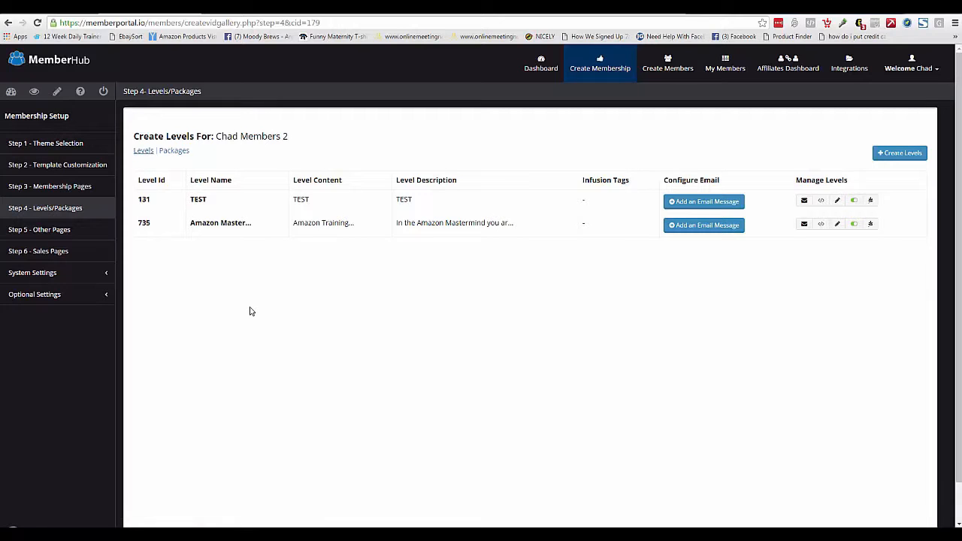
left_click(181, 154)
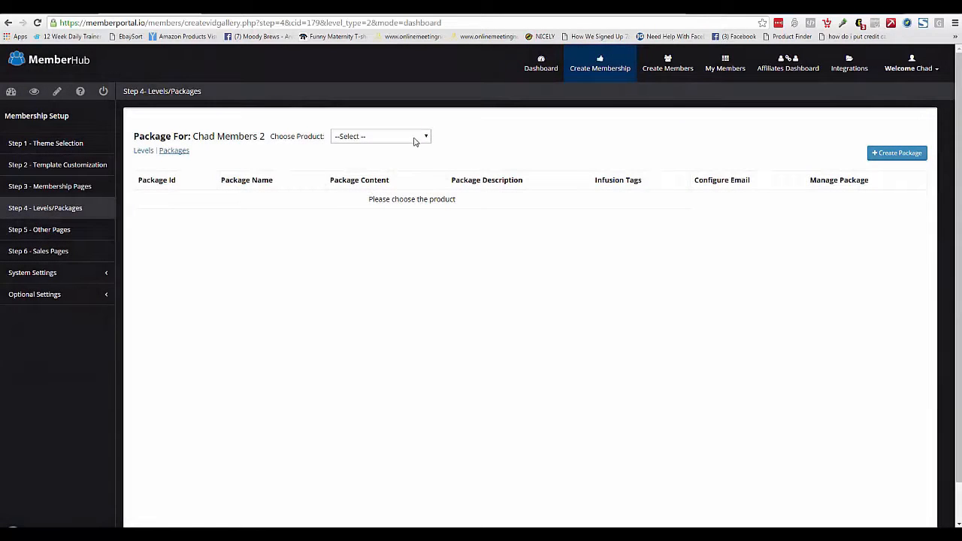
left_click(422, 138)
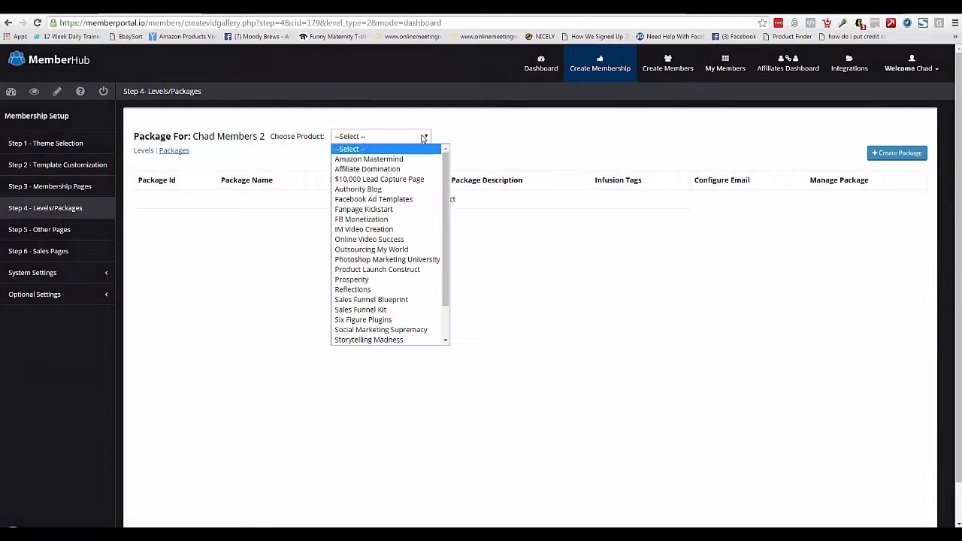
left_click(374, 160)
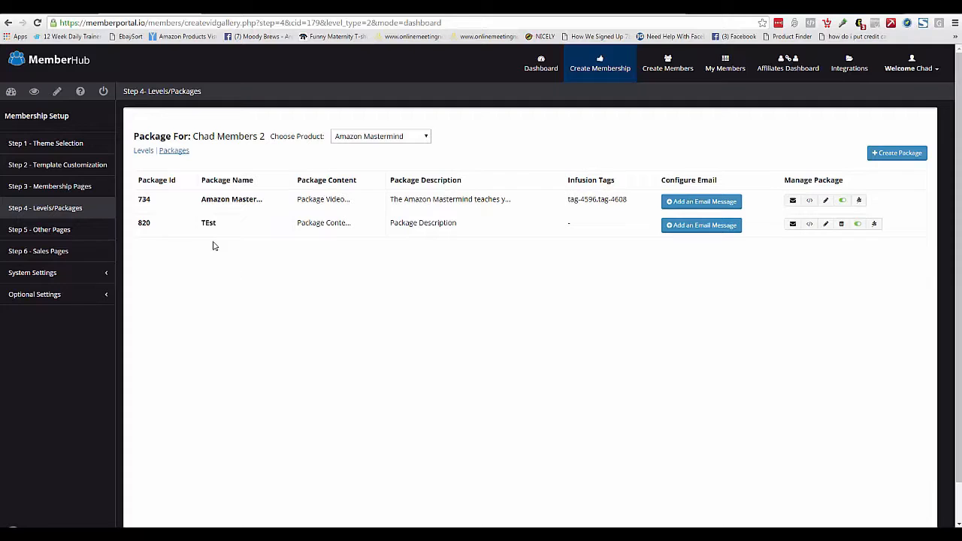
left_click(143, 151)
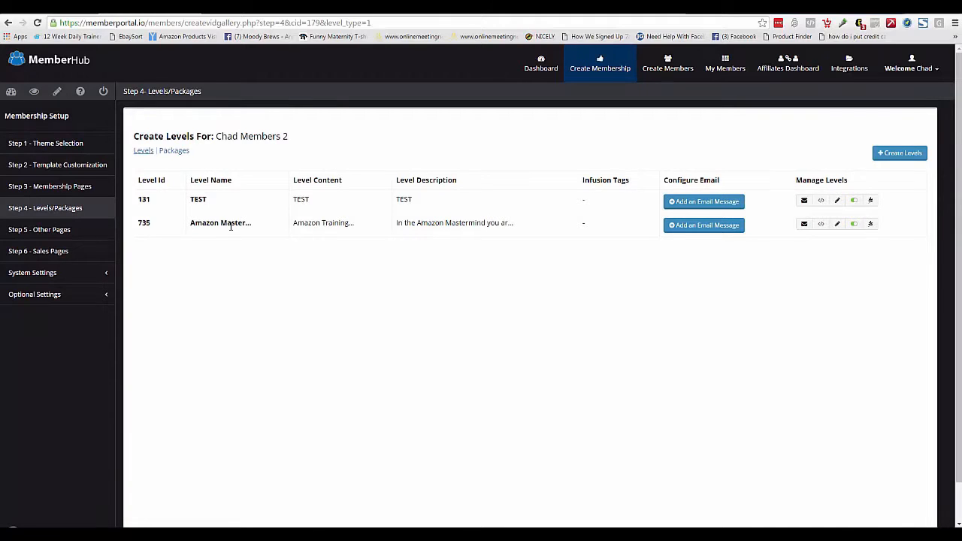
Step: Open the Amazon Mastermind level for editing and examine its name, included contents, description and preview card
left_click(840, 225)
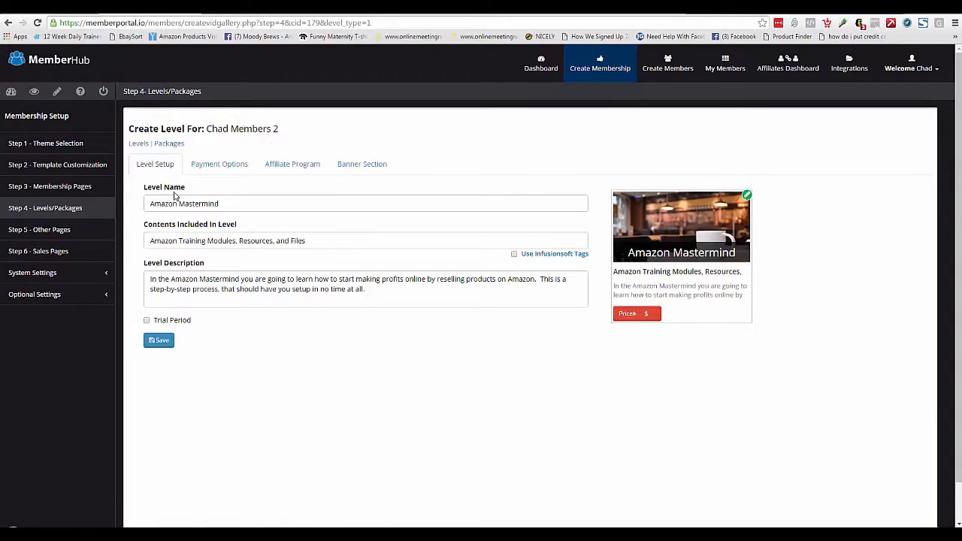
triple_click(236, 203)
left_click(283, 366)
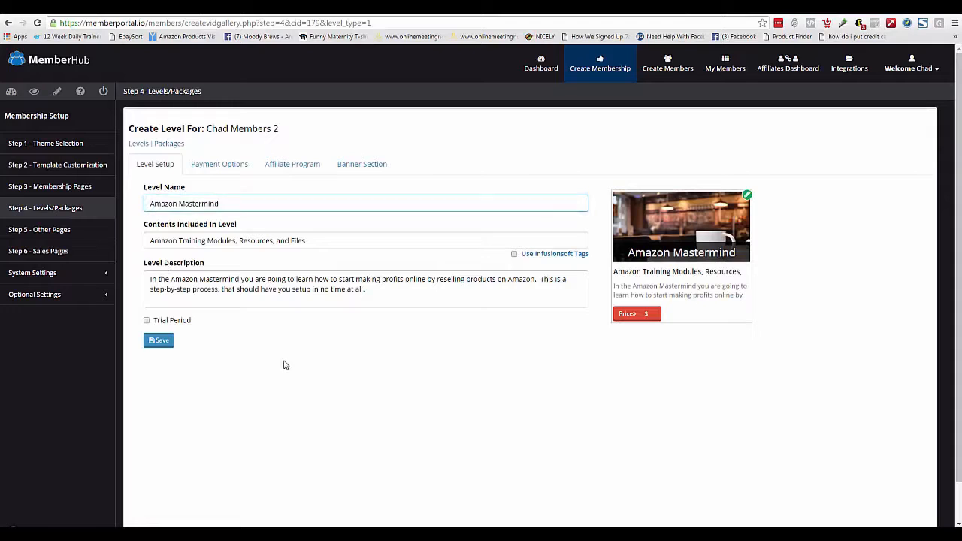
triple_click(300, 240)
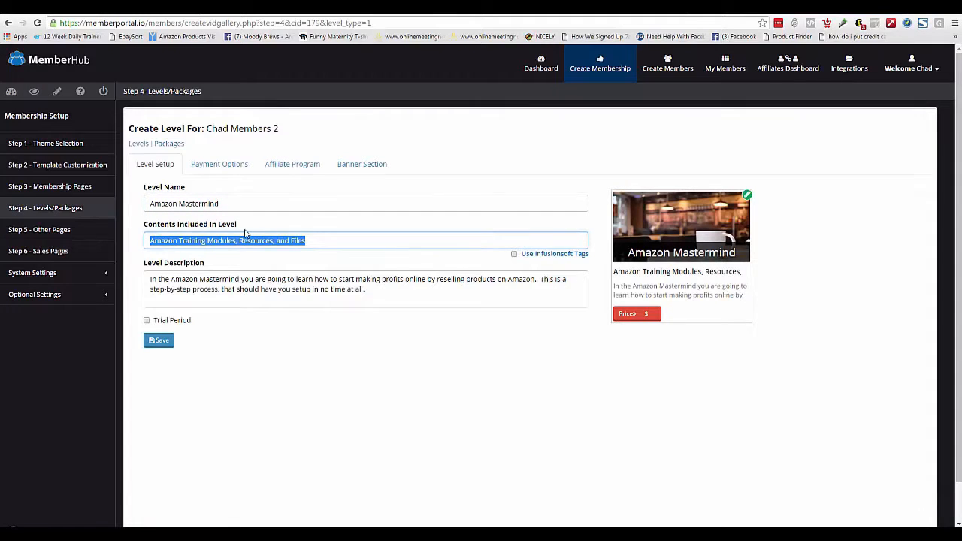
left_click(378, 384)
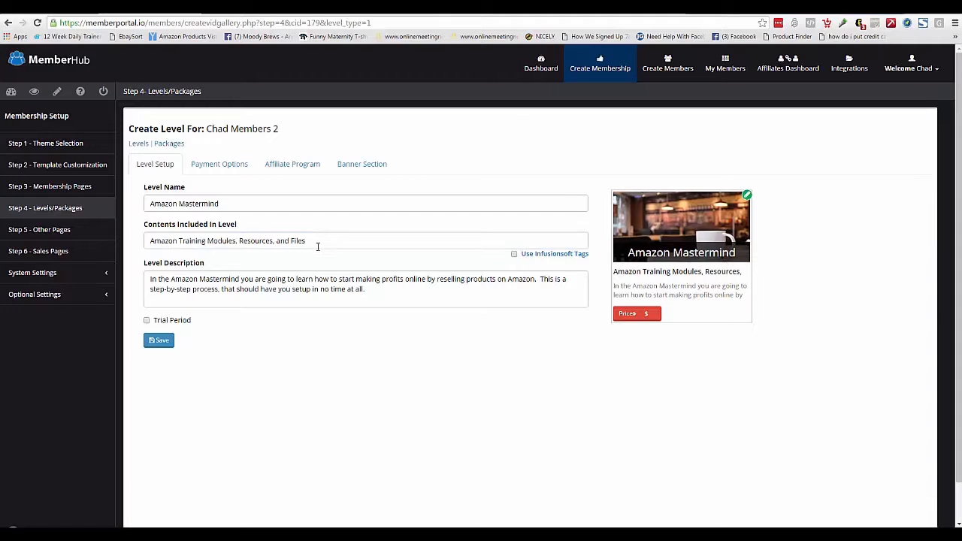
triple_click(688, 274)
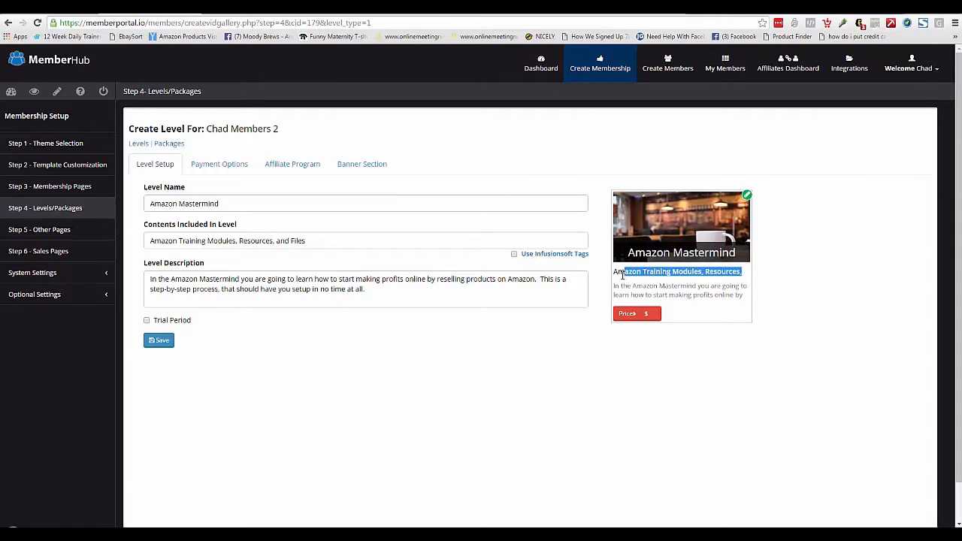
left_click(799, 243)
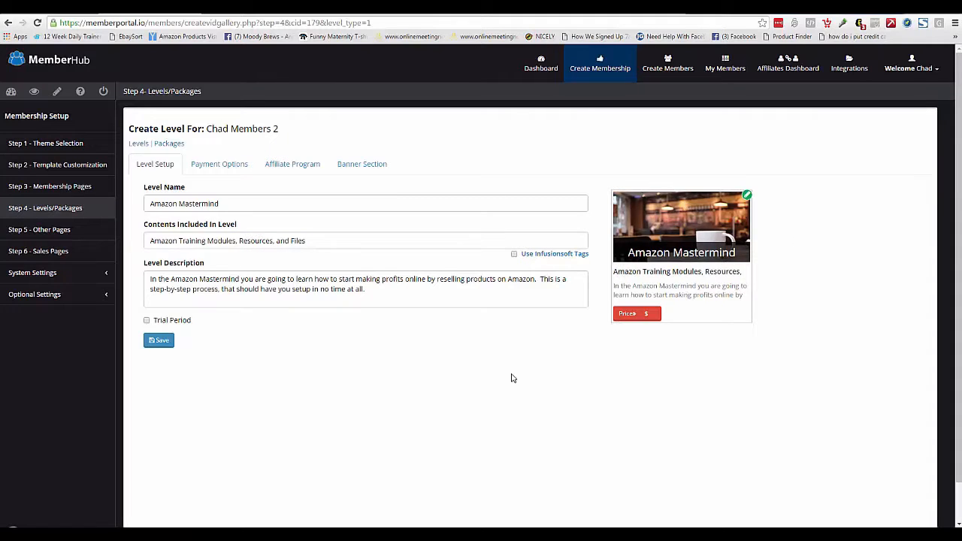
left_click_drag(402, 298, 150, 290)
left_click(208, 287)
Step: Review the payment types available for the Amazon Mastermind level and set its payment method to Paypal
left_click(218, 164)
left_click(248, 156)
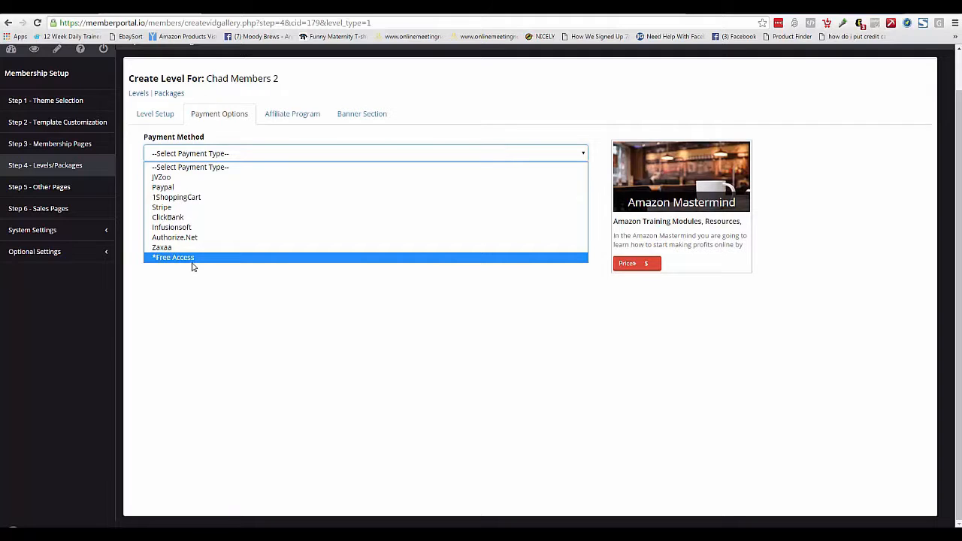
left_click(210, 303)
left_click(205, 159)
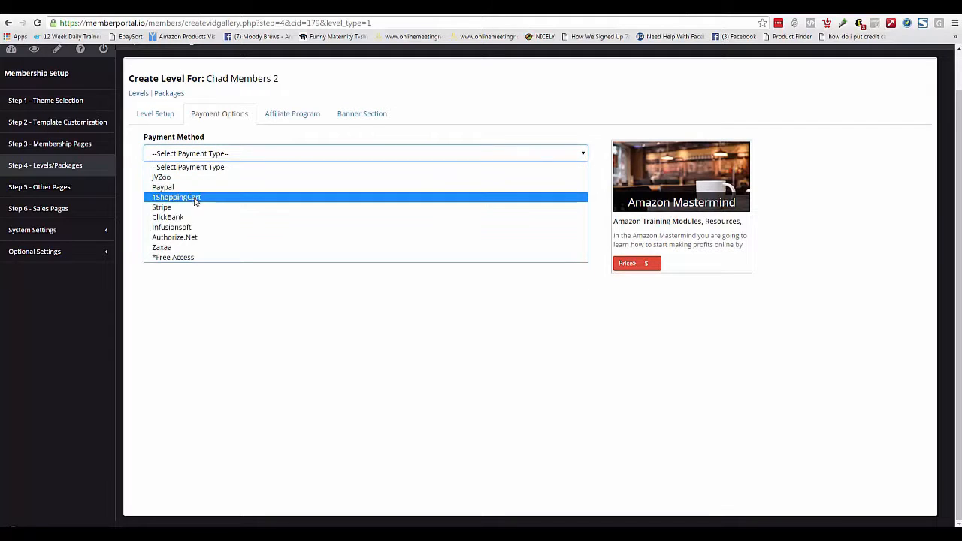
left_click(192, 187)
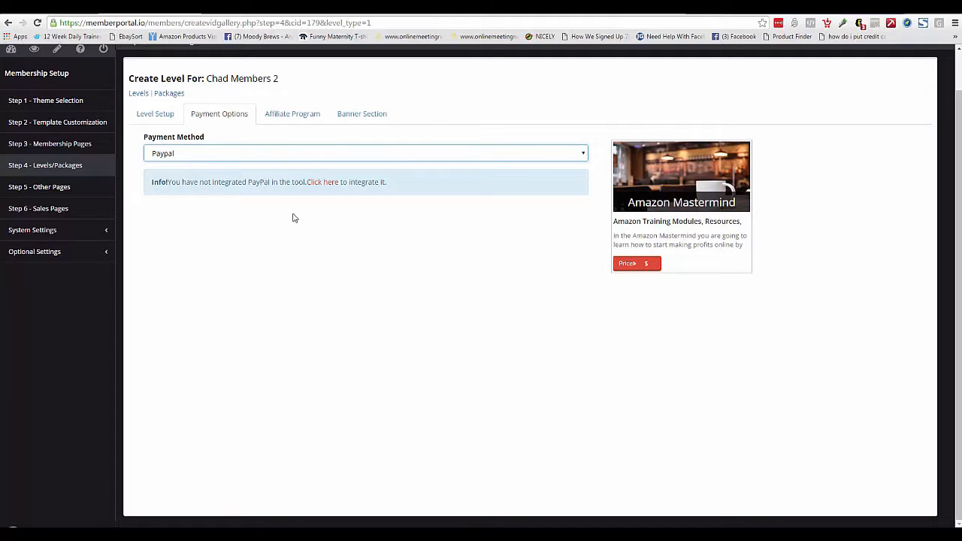
Step: Check the Amazon Mastermind level's affiliate program options, then enable Infusionsoft tags in its setup and set the buyer tag to AMZ
left_click(305, 120)
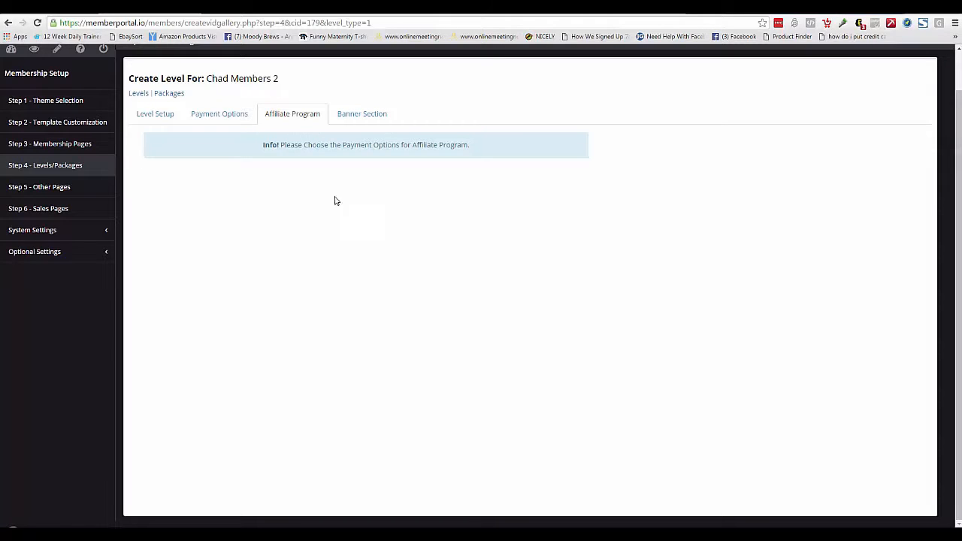
left_click(151, 118)
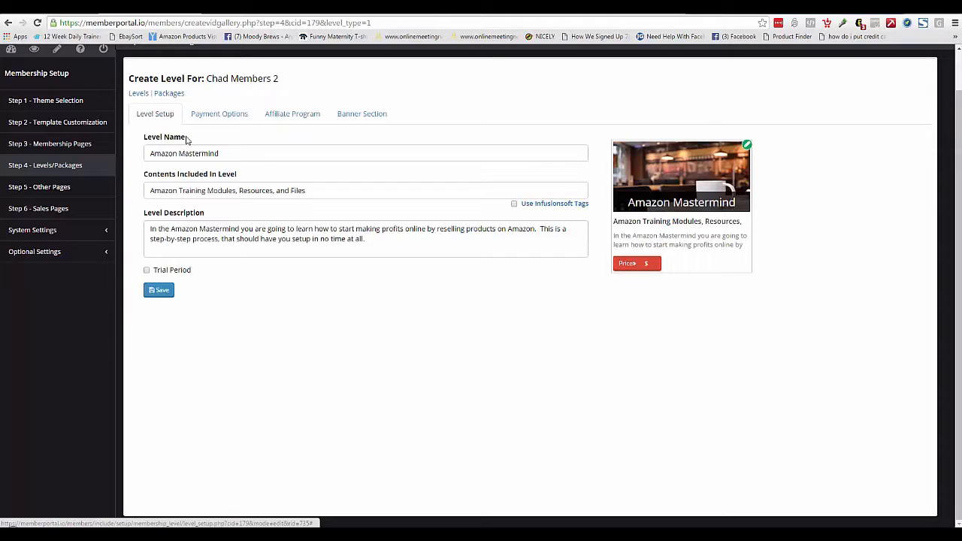
left_click(514, 204)
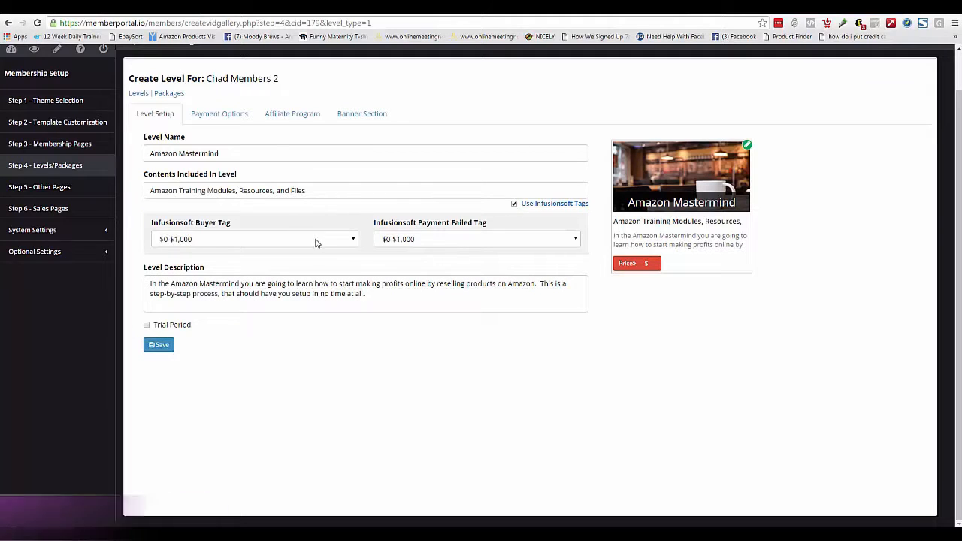
left_click(353, 239)
left_click_drag(356, 263, 359, 327)
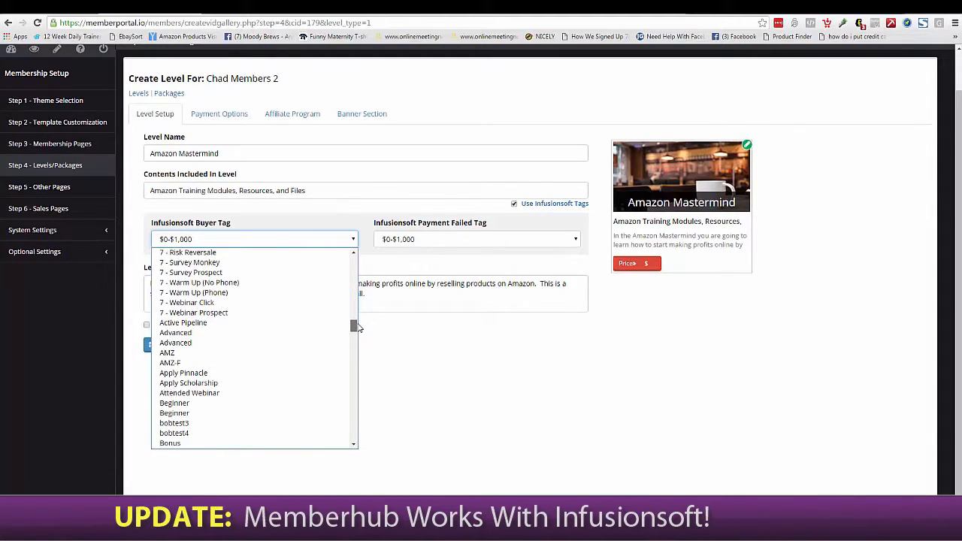
left_click(172, 353)
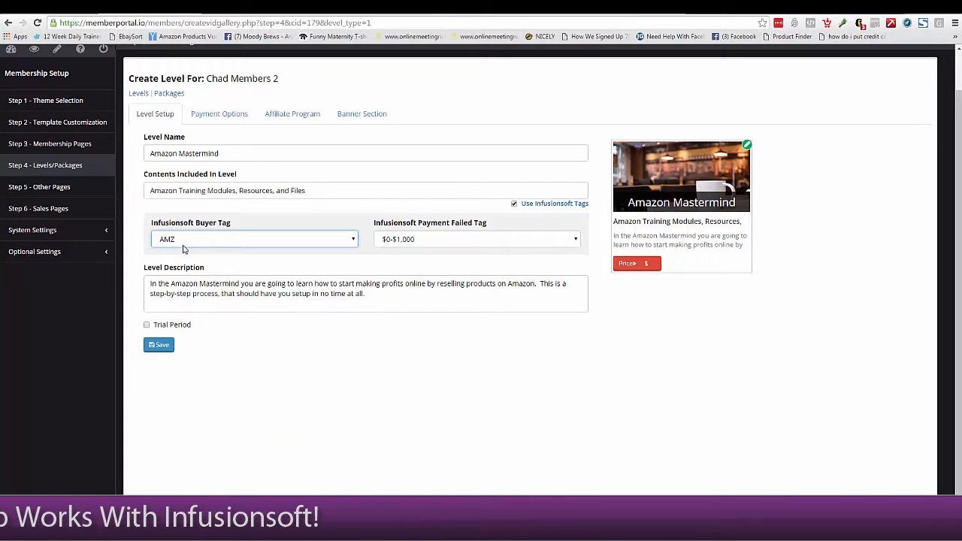
Step: Set the level's Infusionsoft payment failed tag to AMZ-F, save the level and check its tags in the levels list
left_click(574, 241)
left_click_drag(576, 256, 576, 325)
left_click(422, 354)
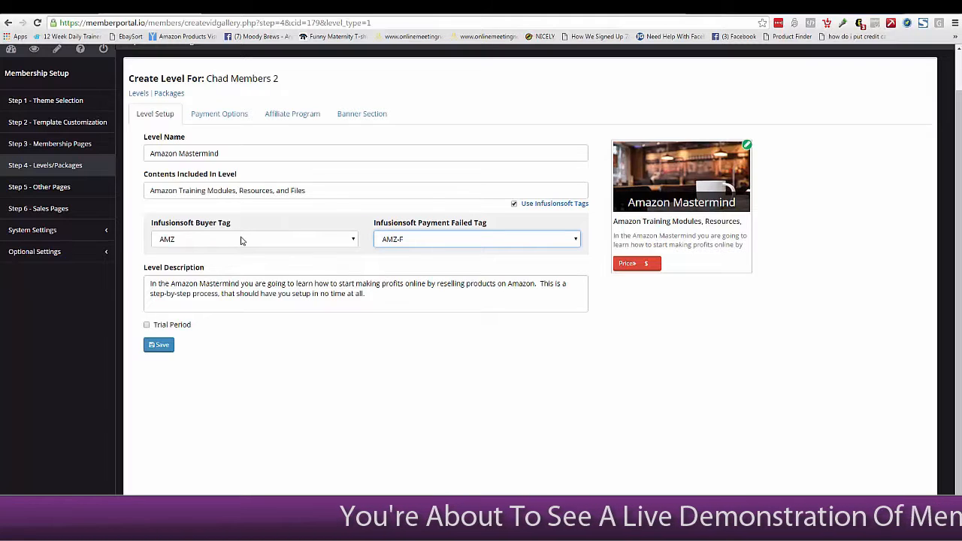
left_click_drag(239, 155, 148, 153)
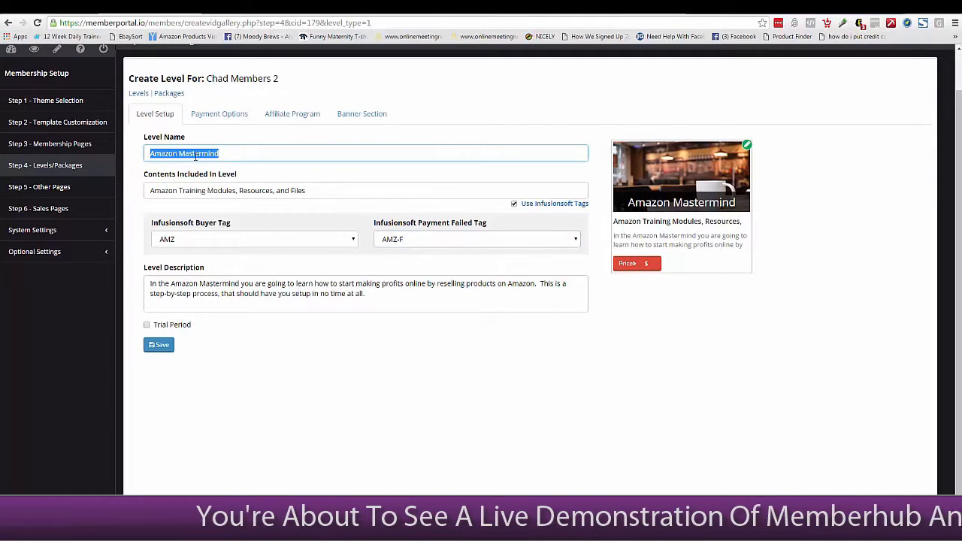
left_click(157, 345)
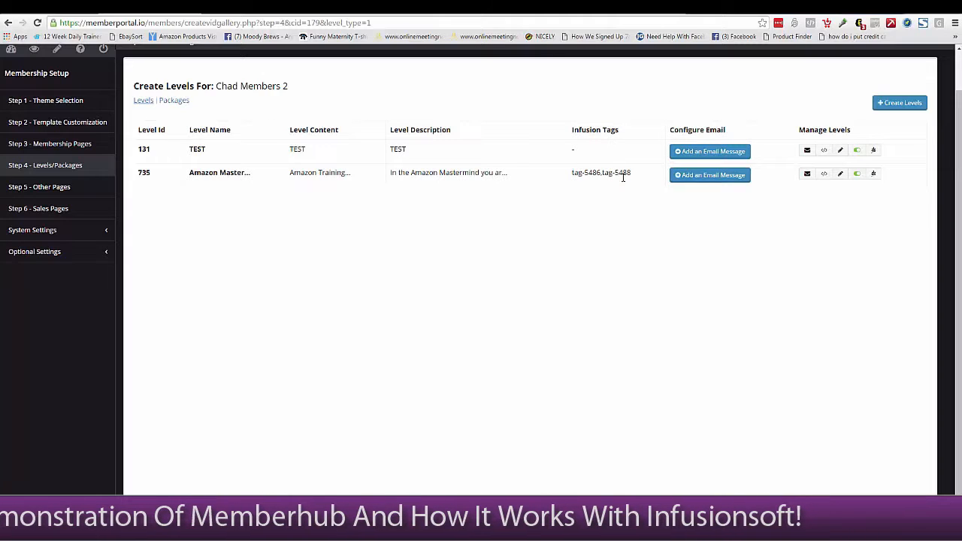
left_click_drag(633, 172, 570, 172)
left_click(598, 217)
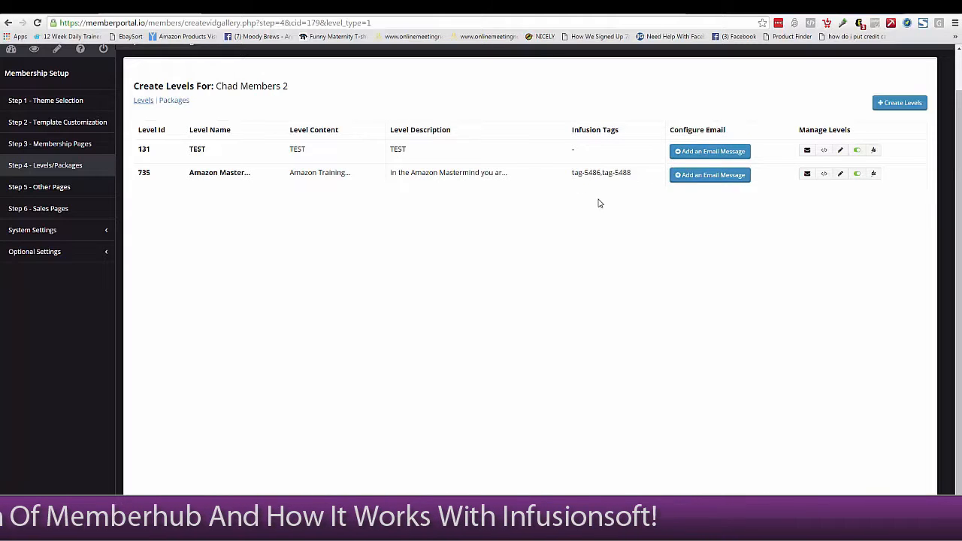
Step: Review the level and Infusionsoft access restrictions for the Amazon Mastermind product on the membership pages, and close them without saving
left_click(49, 143)
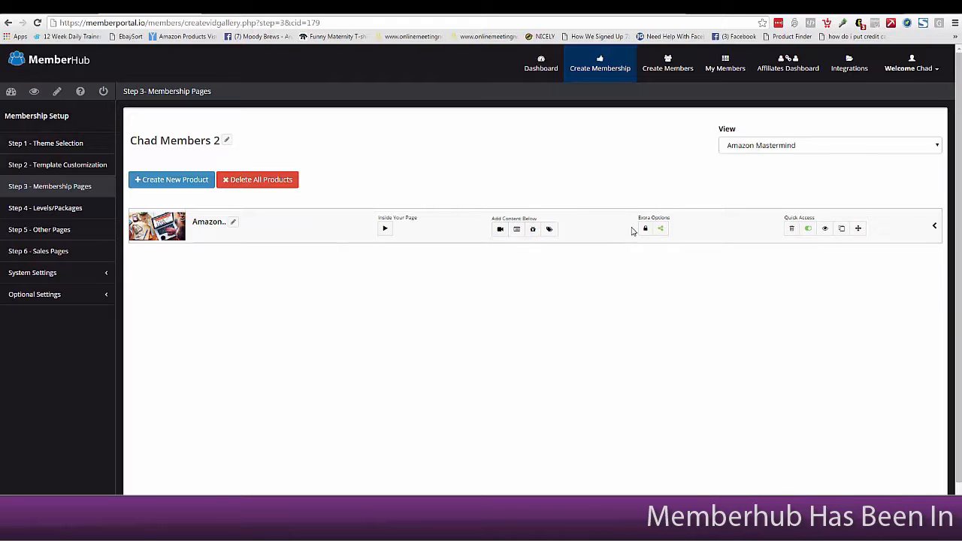
left_click(645, 229)
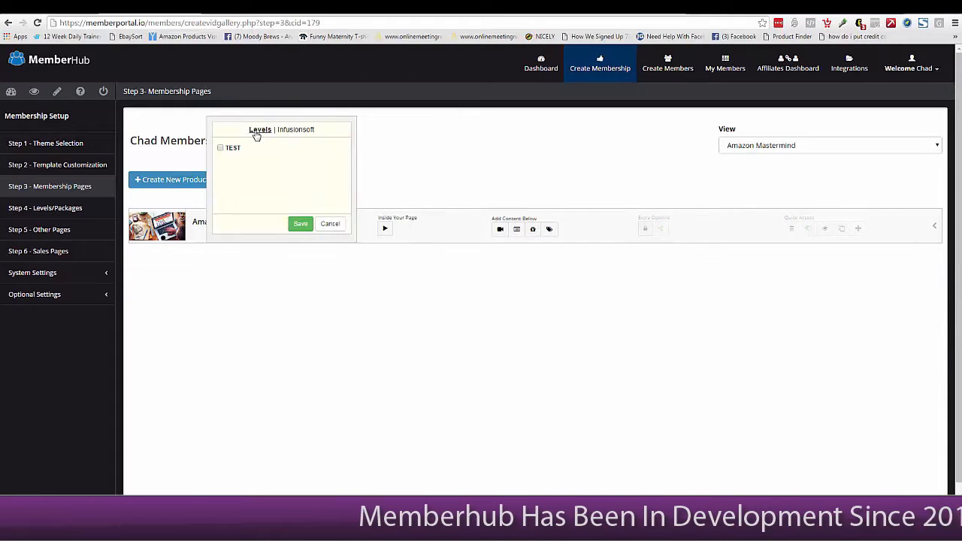
left_click(297, 130)
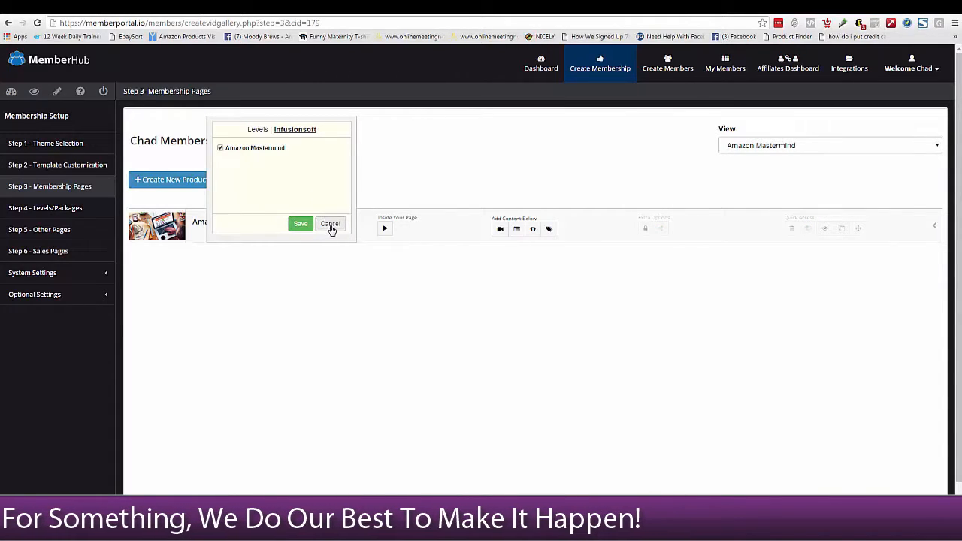
left_click(330, 223)
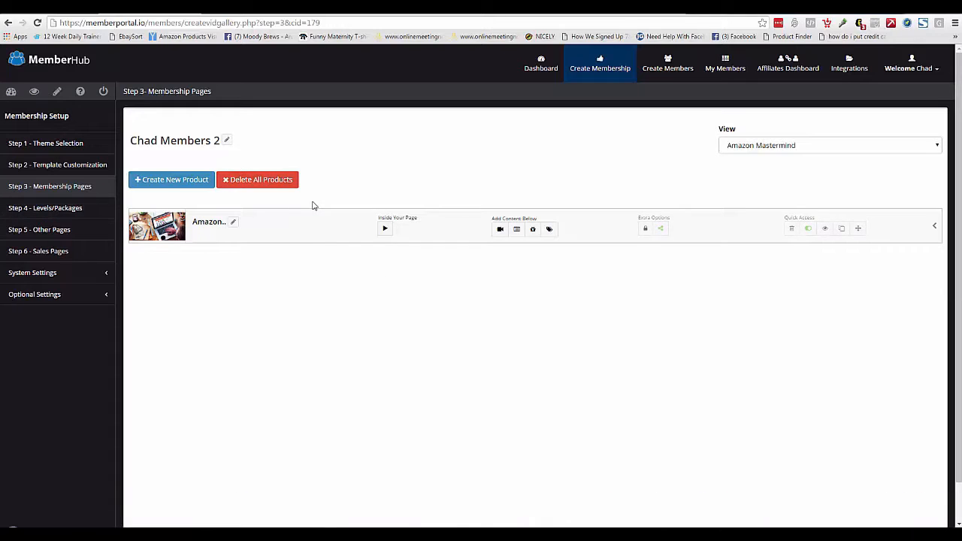
Step: View the site's other pages and examine the Support page's editable name and its enquiry contact settings
left_click(78, 233)
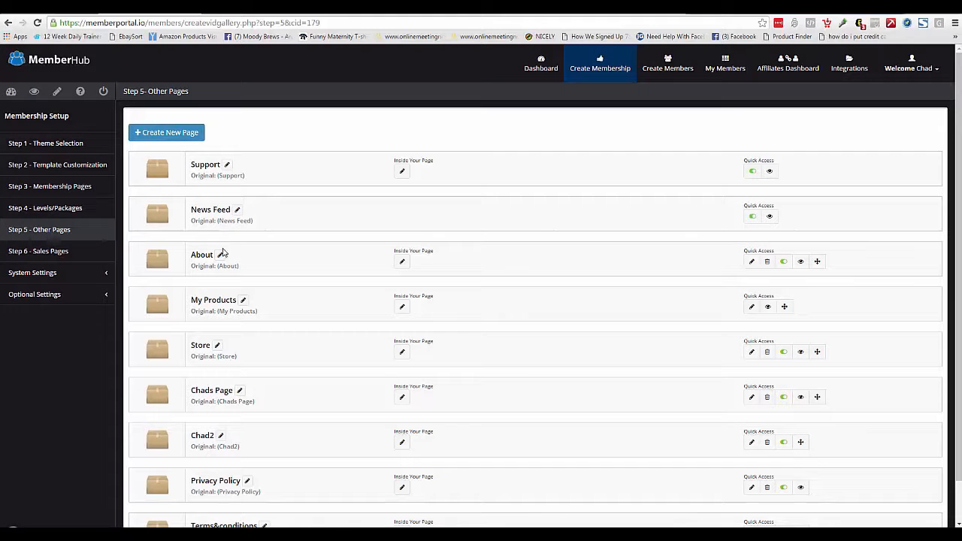
left_click(226, 163)
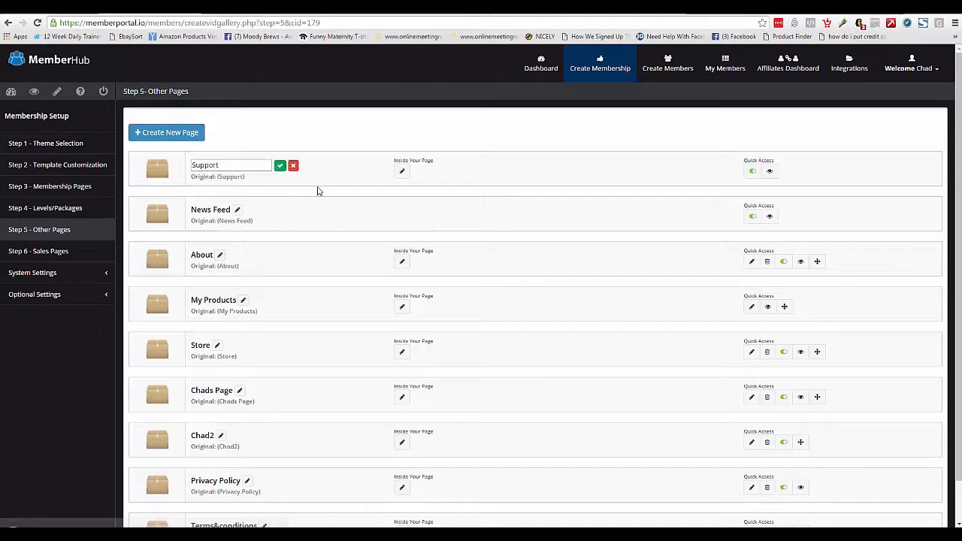
left_click(401, 172)
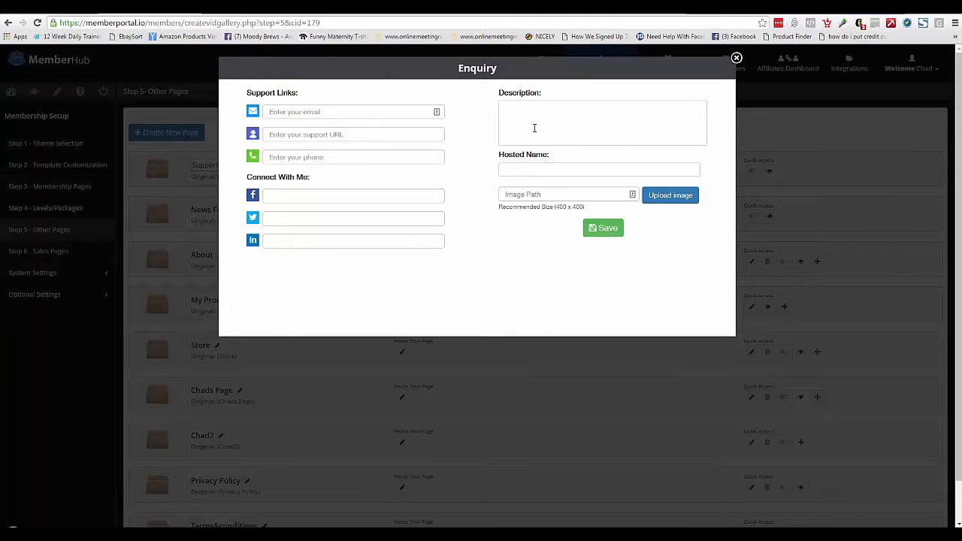
left_click(737, 58)
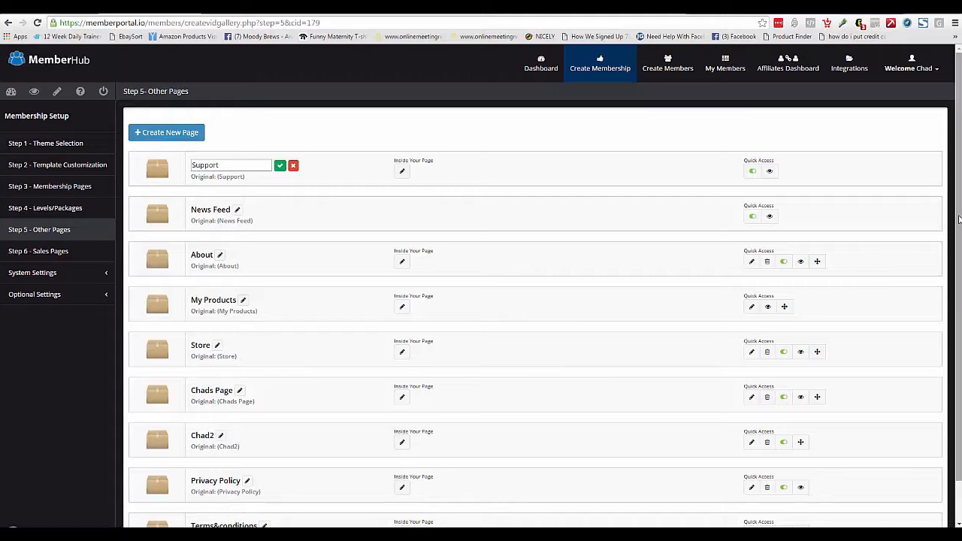
Step: Check the external URL of the page listed above Privacy Policy and the iframe site URL of the page listed below Store
scroll(594, 379, "down", 1)
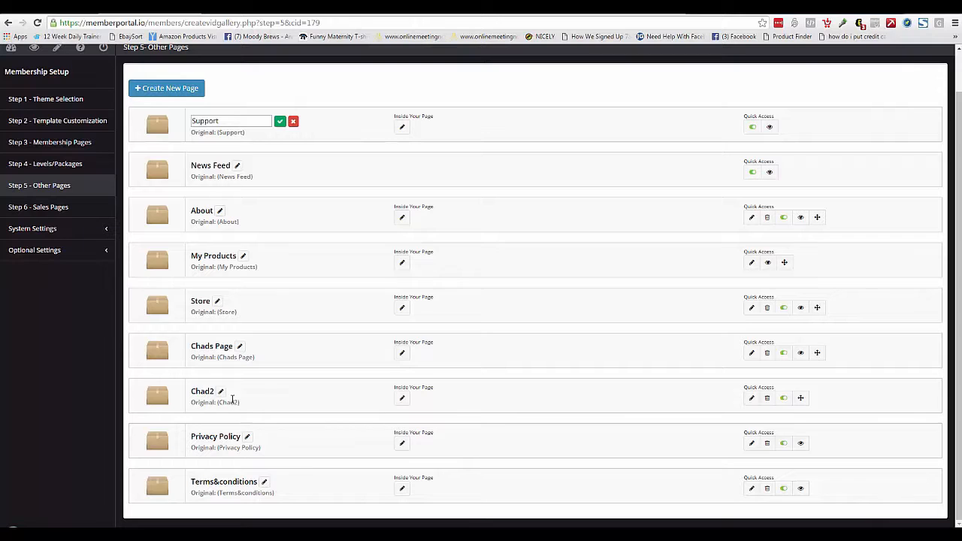
left_click(402, 397)
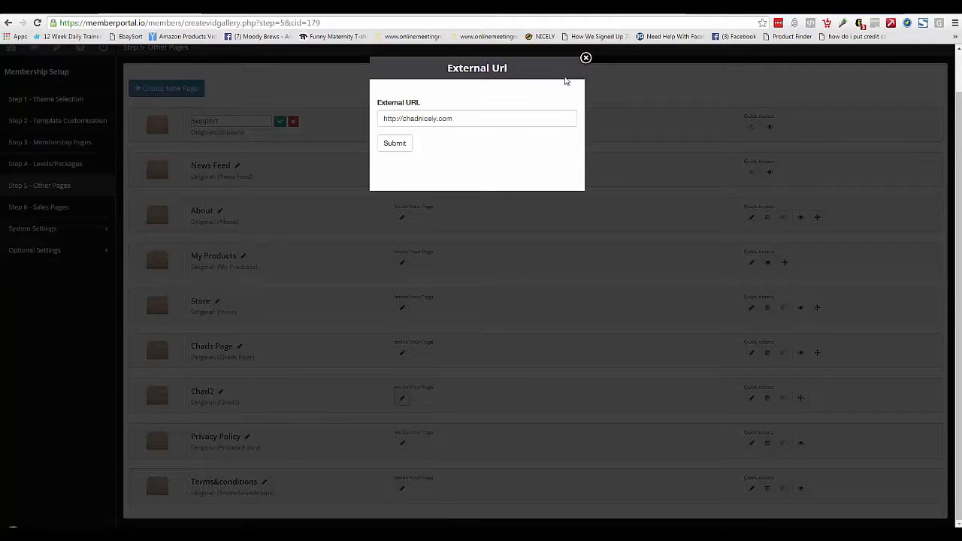
left_click(585, 58)
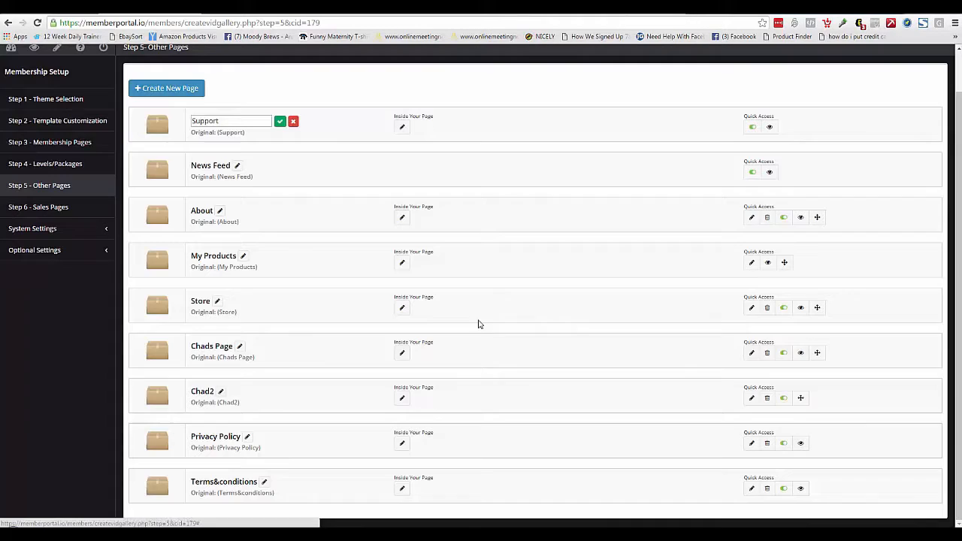
left_click(241, 348)
left_click(401, 353)
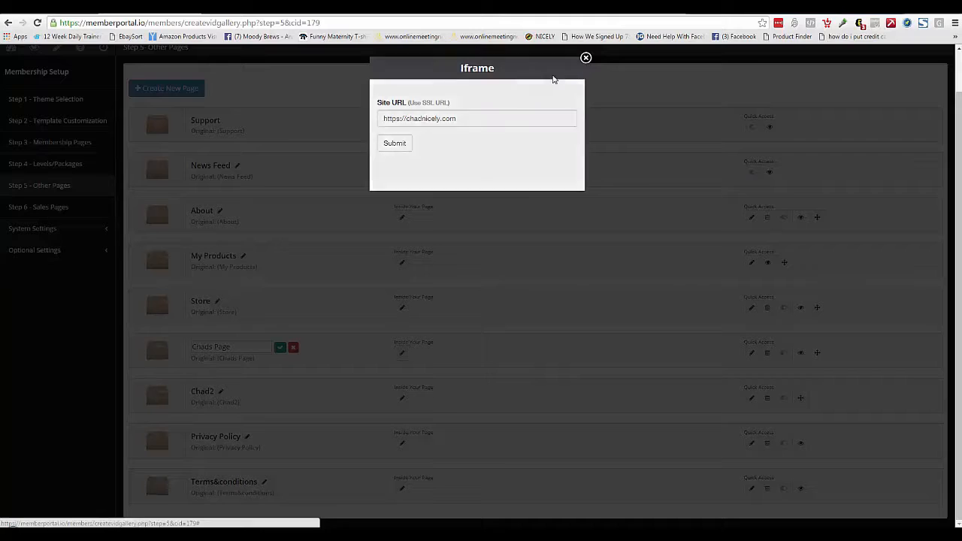
left_click(586, 58)
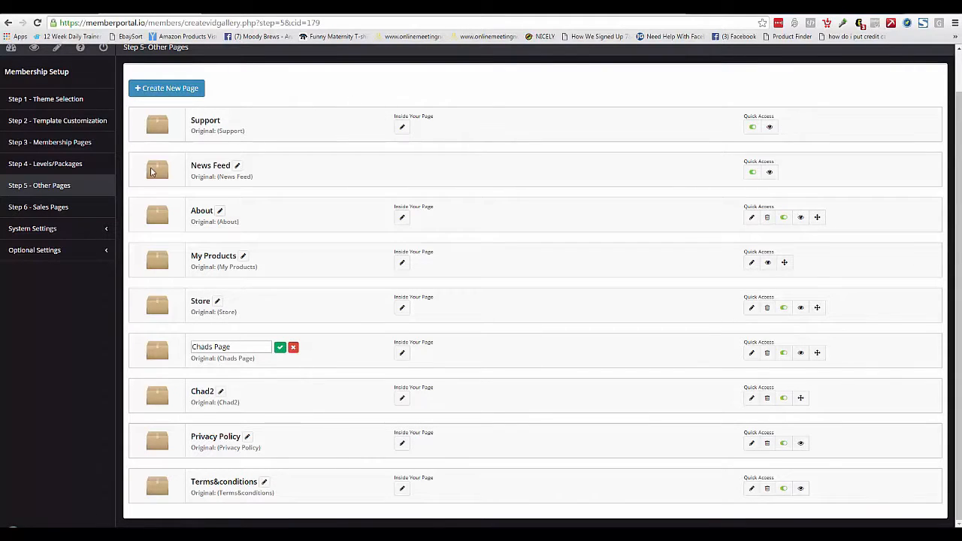
Step: View the sales page settings, preview the Amazon Mastermind sales page with its bundle deals, and return to the settings
left_click(41, 208)
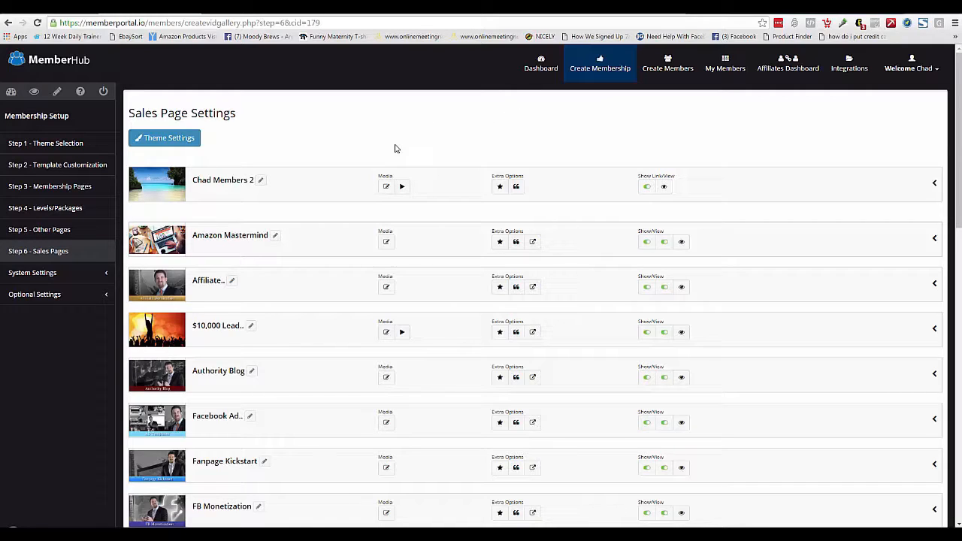
left_click(681, 241)
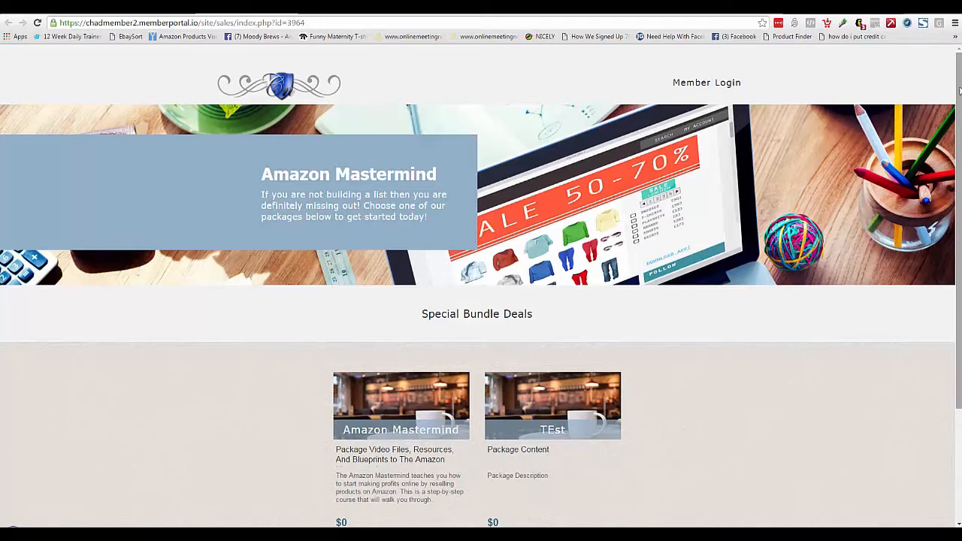
scroll(938, 188, "down", 2)
scroll(661, 323, "up", 1)
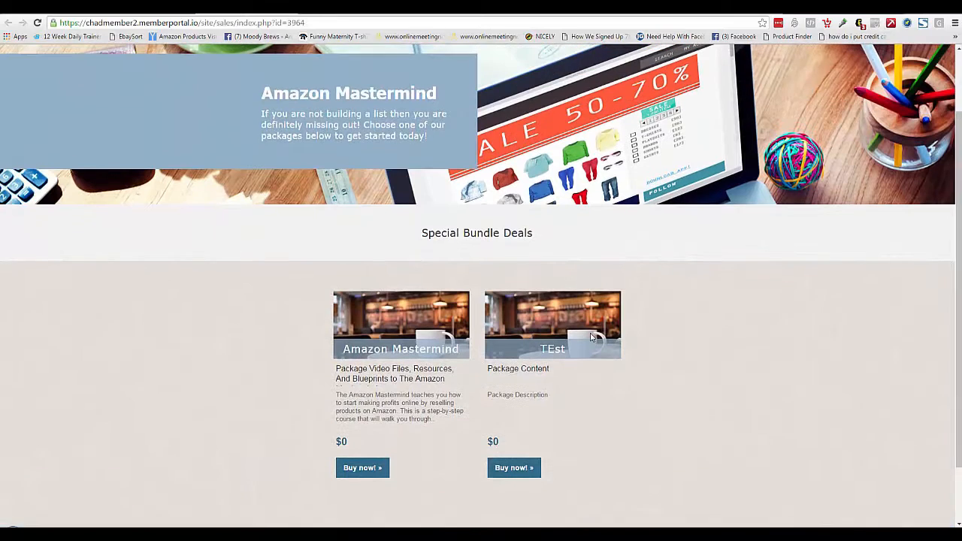
left_click_drag(956, 166, 933, 112)
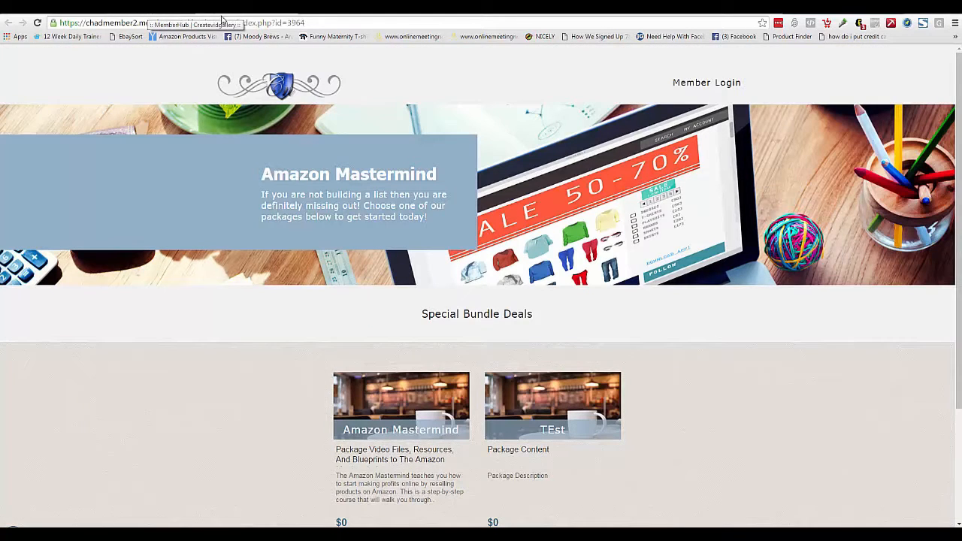
left_click(151, 12)
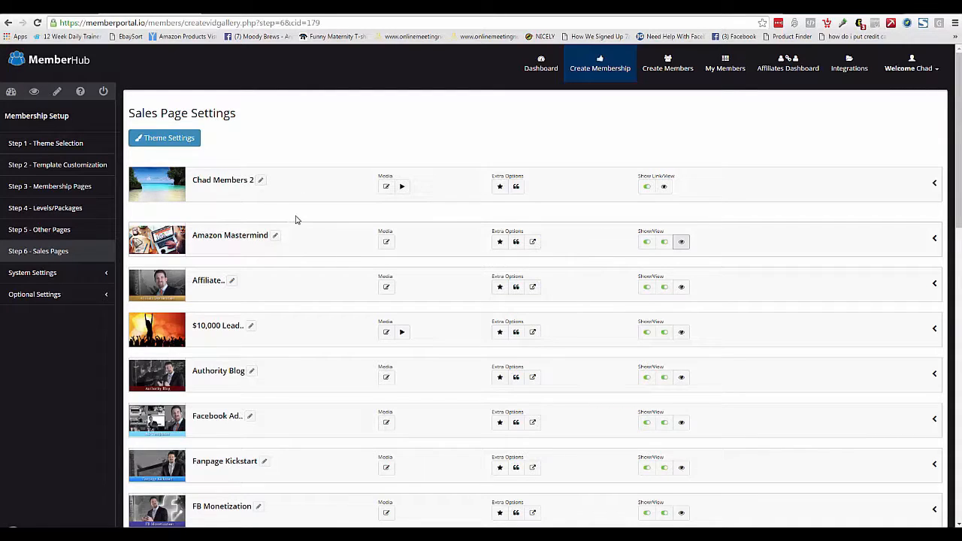
Step: Examine the long description editor and the external URL setting for the Amazon Mastermind sales page, closing each without changes
left_click(386, 242)
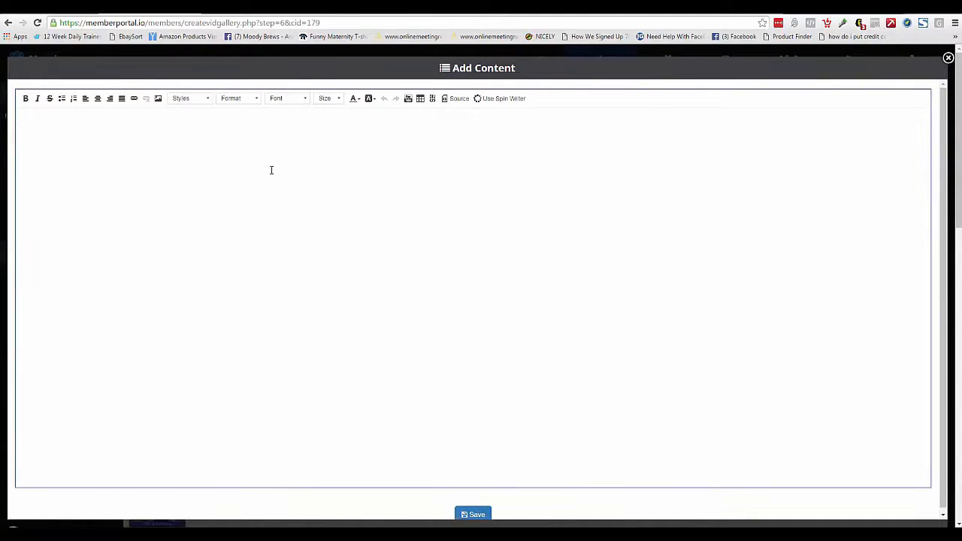
left_click(949, 58)
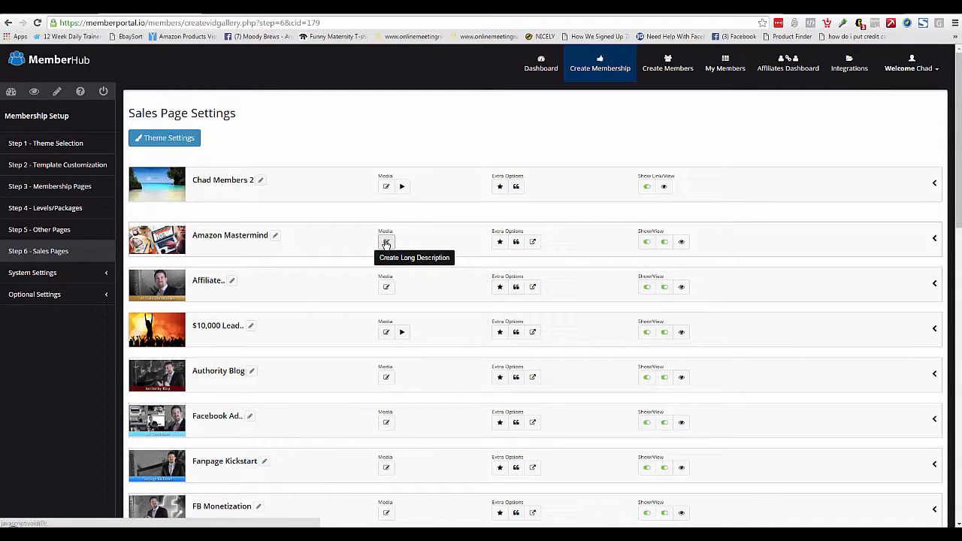
left_click(533, 243)
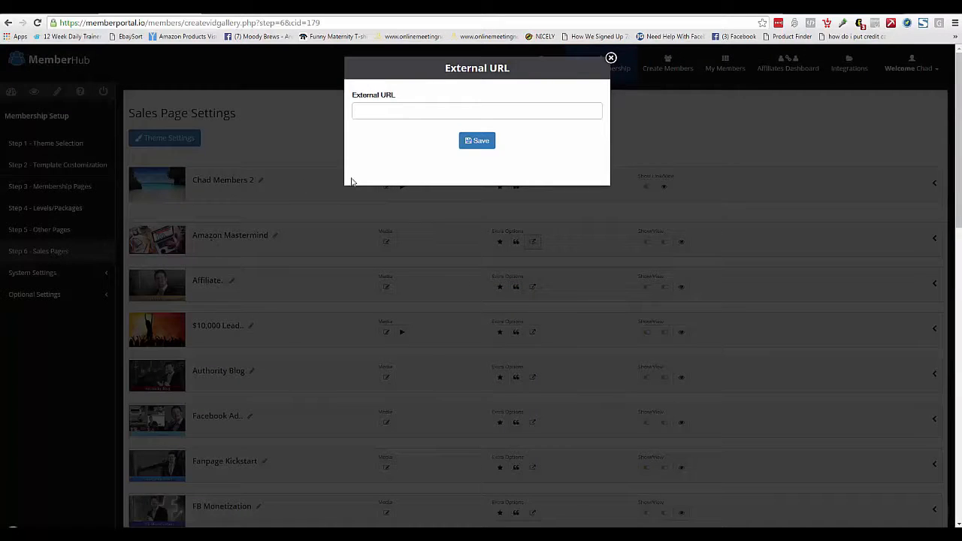
left_click(354, 114)
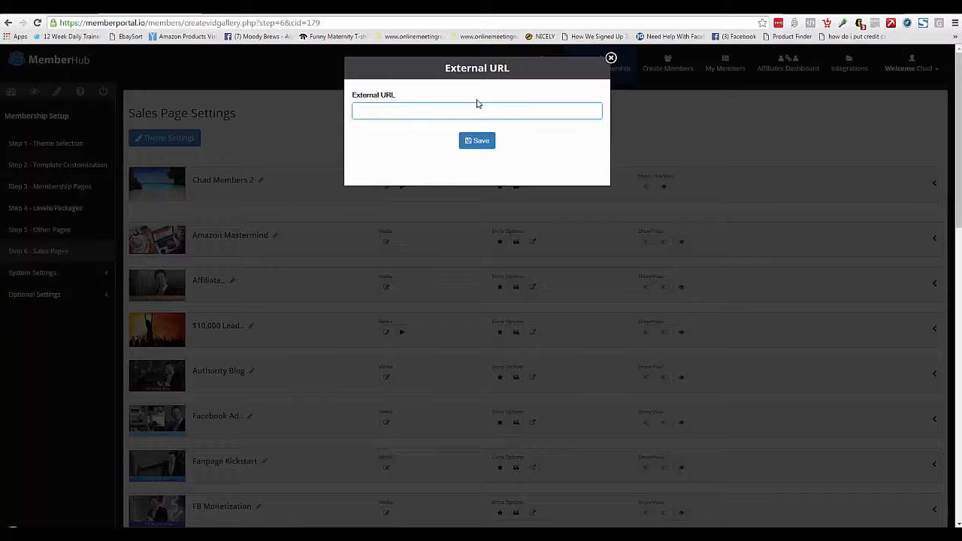
left_click(611, 61)
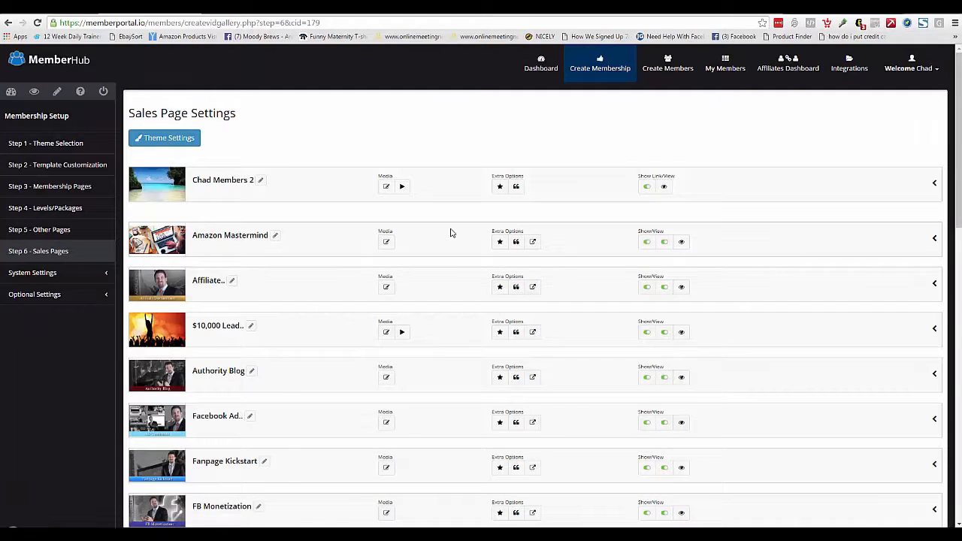
Step: Check the testimonial assignment and the quote and bundle heading settings for the sales pages, closing each without changes
left_click(516, 241)
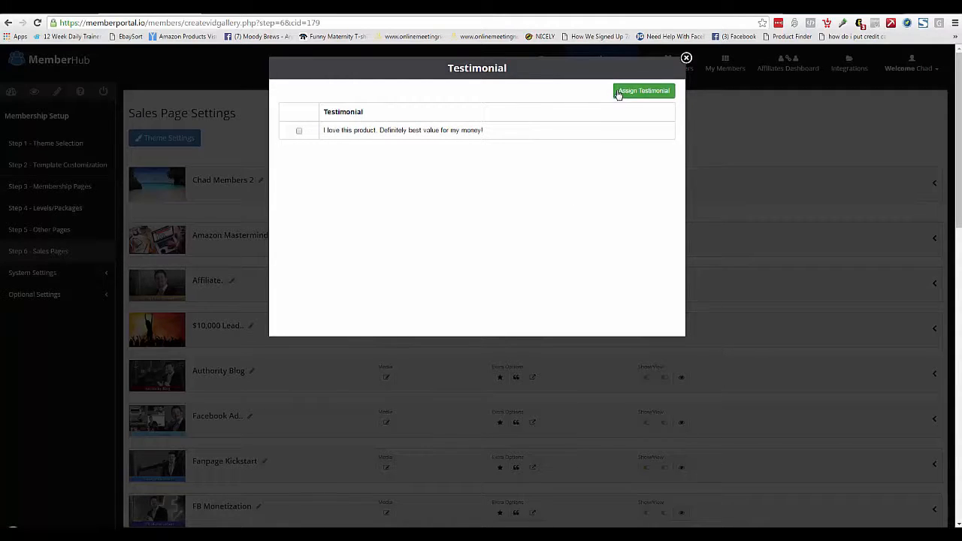
left_click(686, 58)
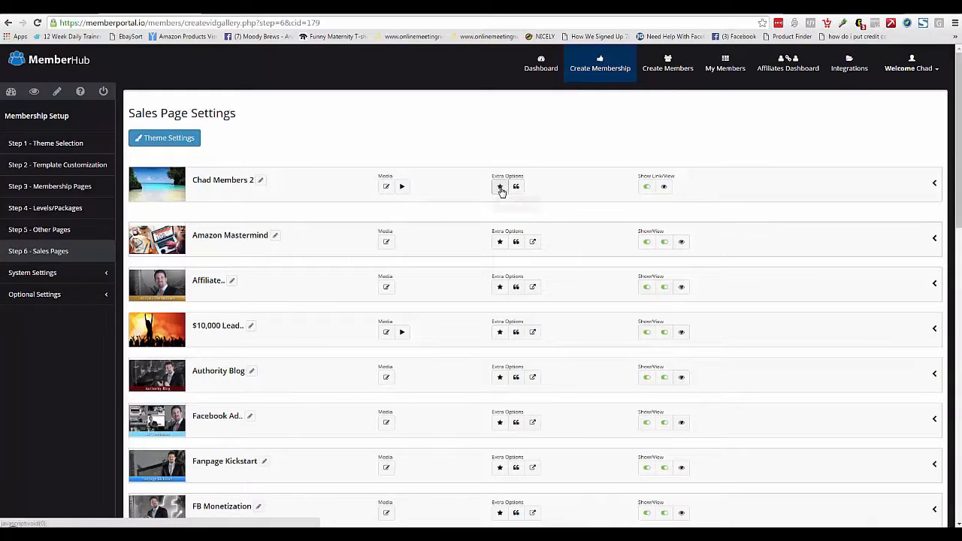
left_click(515, 242)
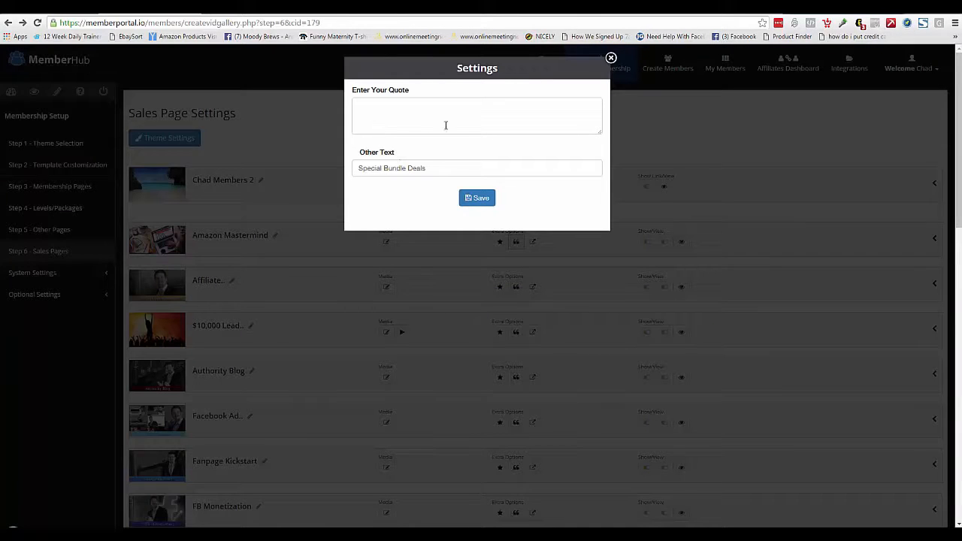
left_click(611, 58)
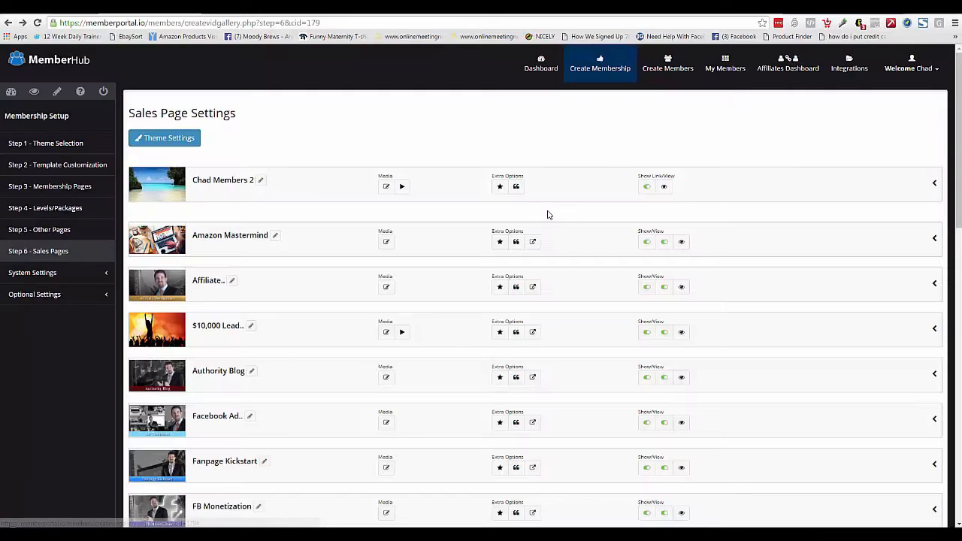
Step: Switch the two Amazon Mastermind visibility options, including showing it on the My Product store, off and back on
left_click(647, 243)
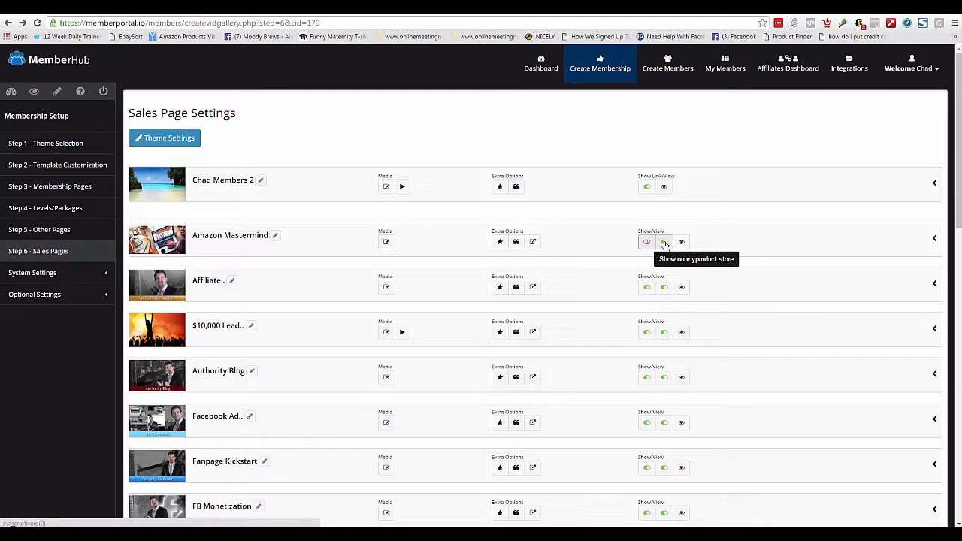
left_click(665, 243)
left_click(647, 242)
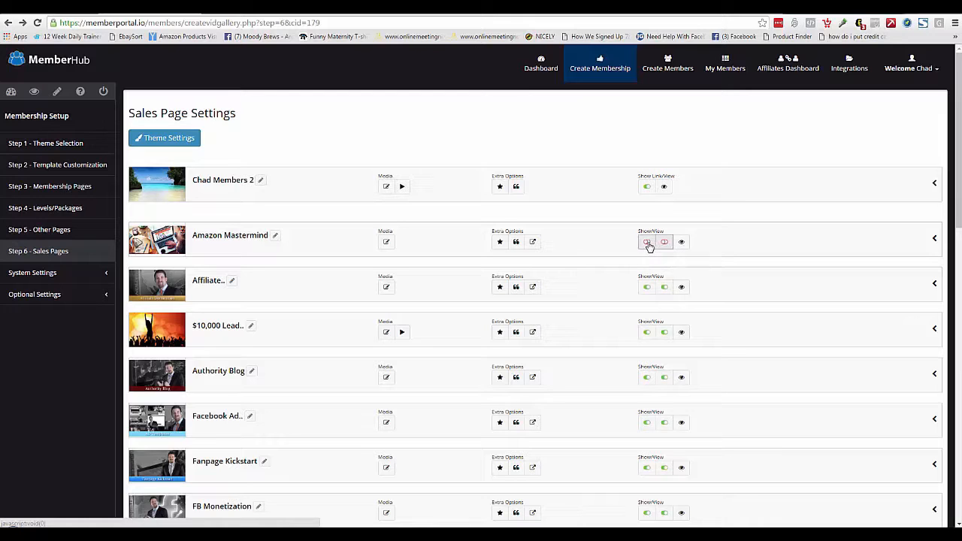
Step: Preview the Amazon Mastermind sales page down to its package offers and return to the sales page settings
left_click(683, 243)
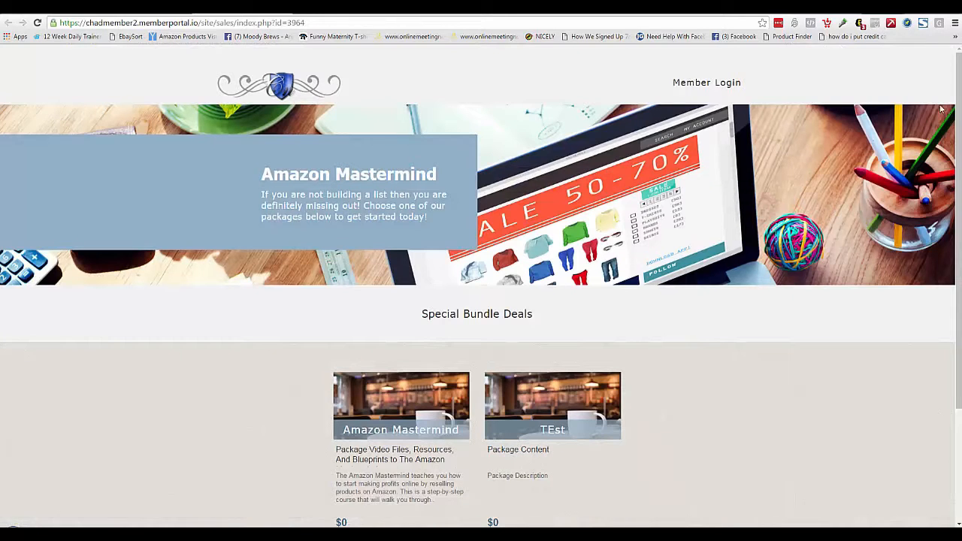
scroll(955, 264, "down", 3)
scroll(955, 229, "up", 3)
left_click(158, 12)
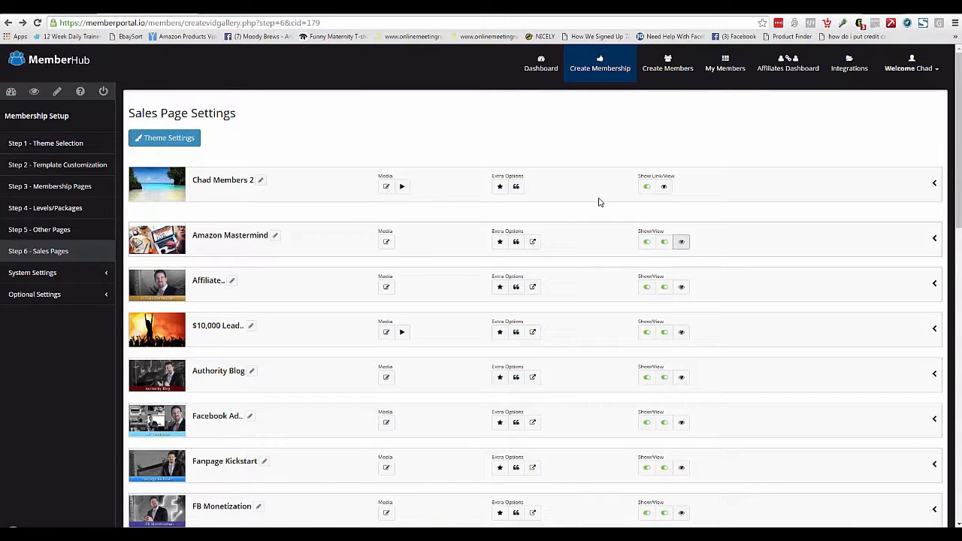
Step: Preview the main membership sales page with its bundle deals and product listings, return, and open the sales page theme settings
left_click(664, 186)
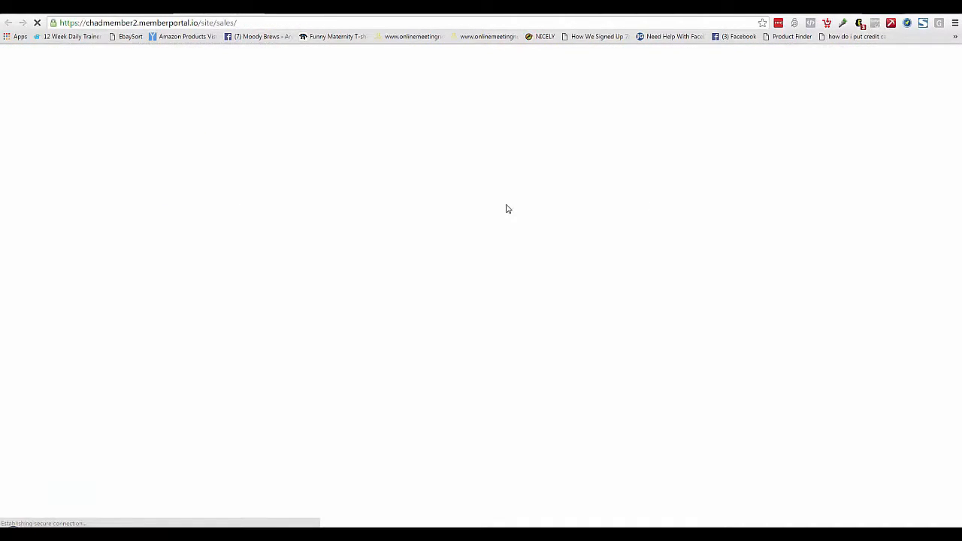
scroll(960, 131, "down", 3)
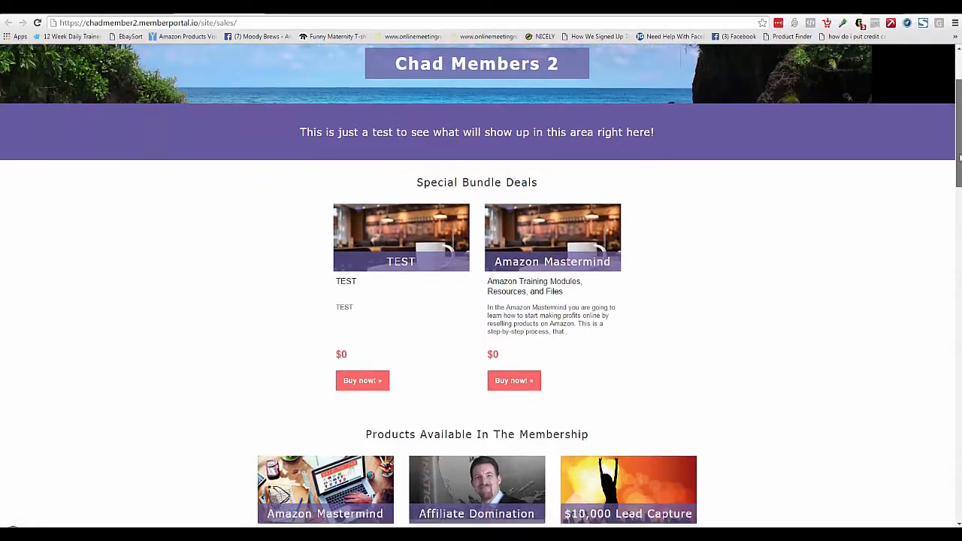
scroll(953, 199, "down", 5)
left_click_drag(952, 199, 595, 218)
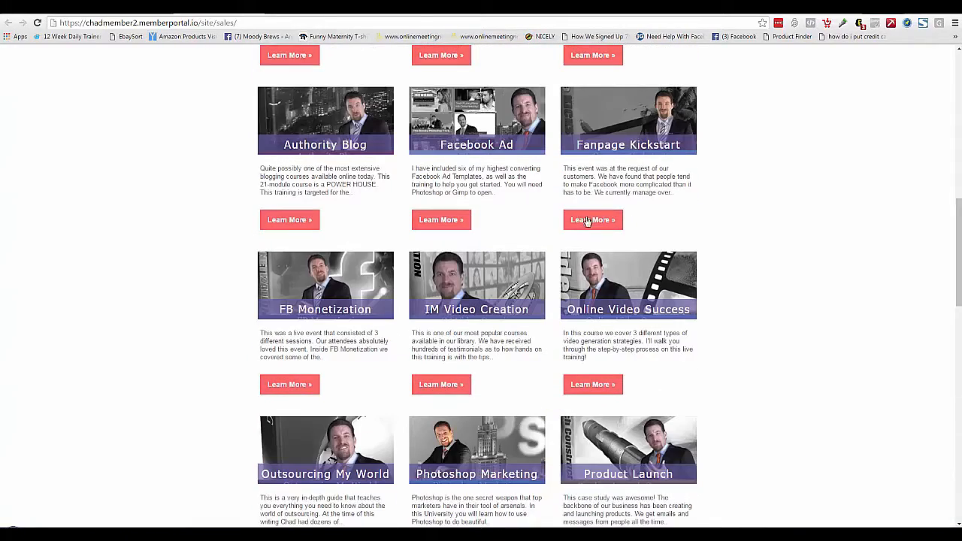
left_click_drag(953, 235, 676, 86)
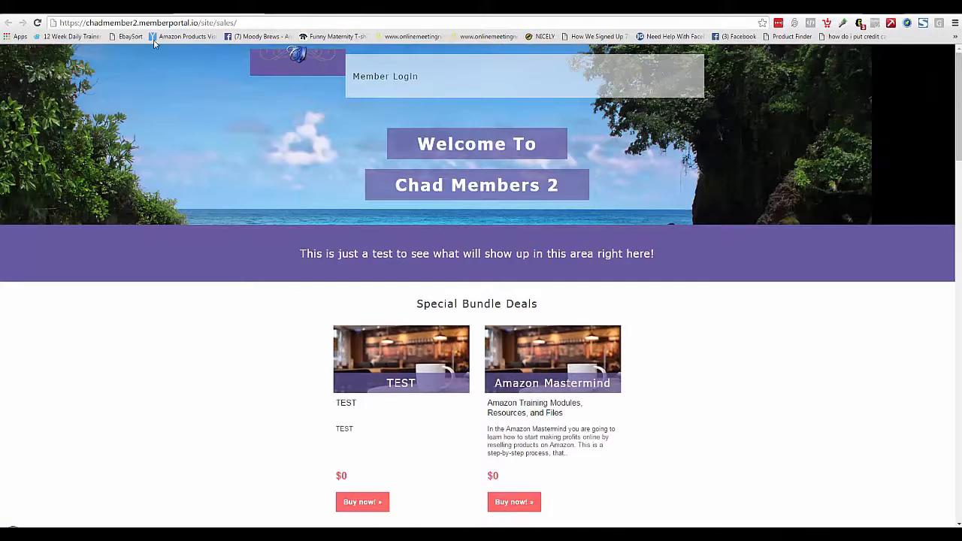
left_click(147, 13)
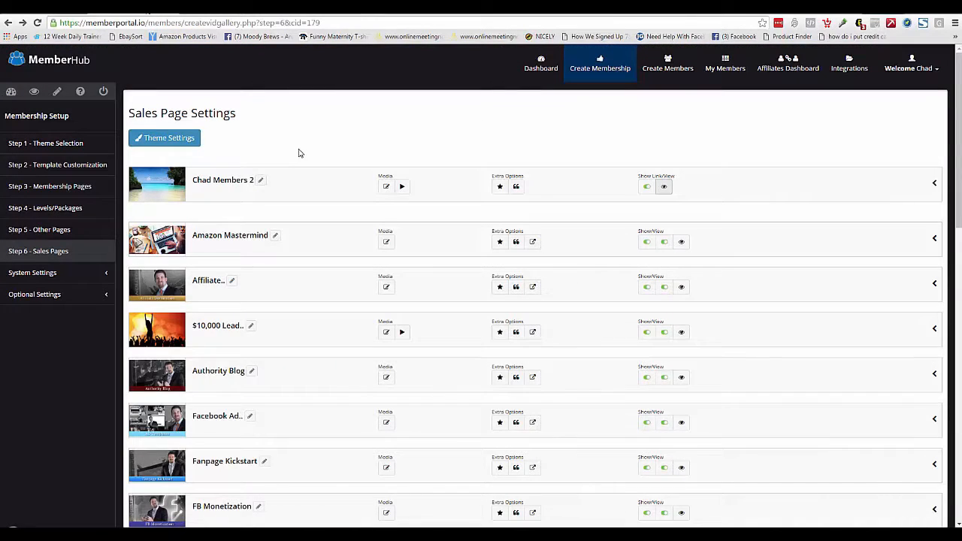
left_click(171, 138)
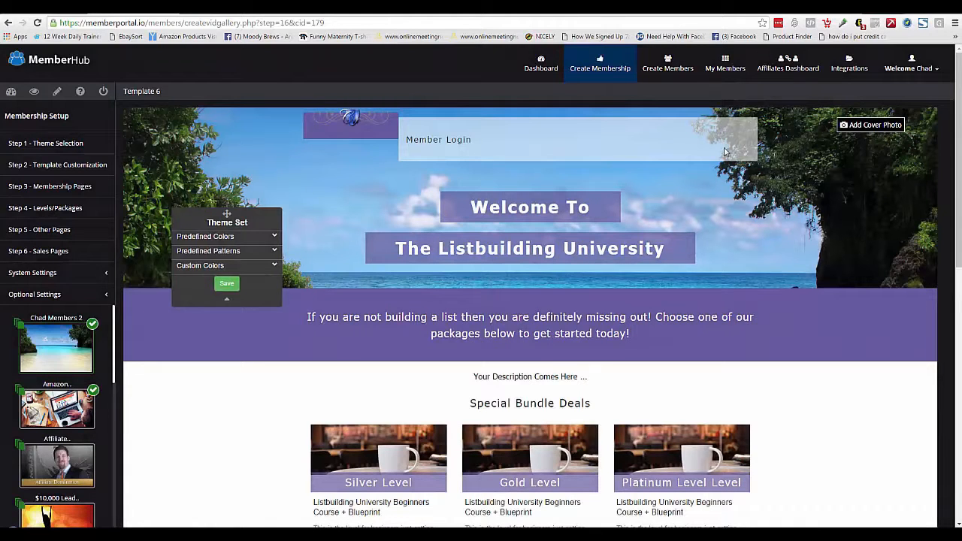
Step: Try the red-orange abstract image from the image library as the cover photo of the main sales page
left_click(871, 128)
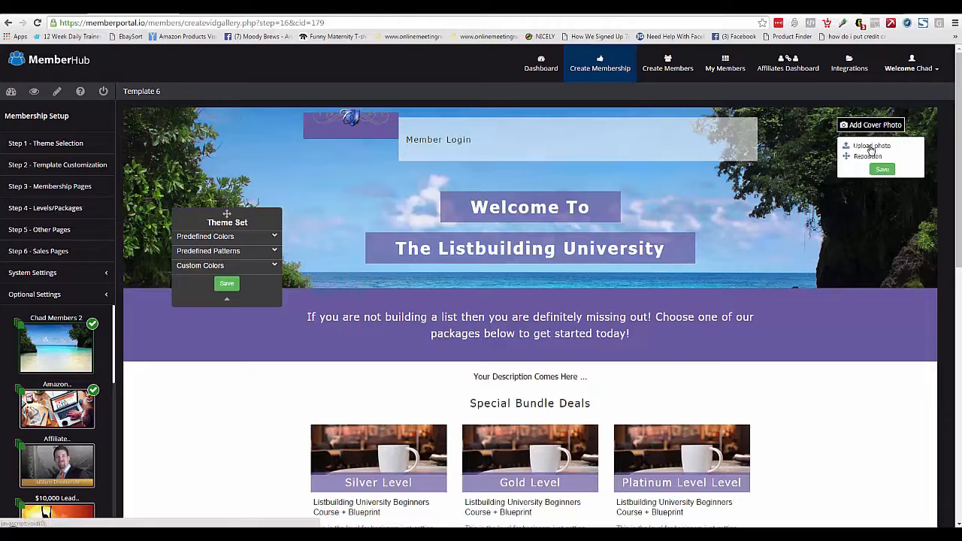
left_click(871, 146)
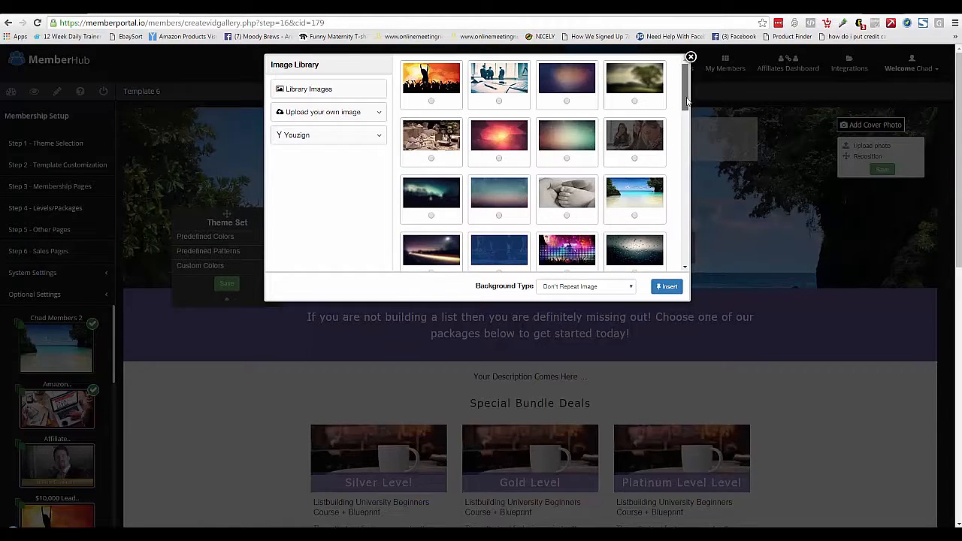
scroll(619, 189, "down", 2)
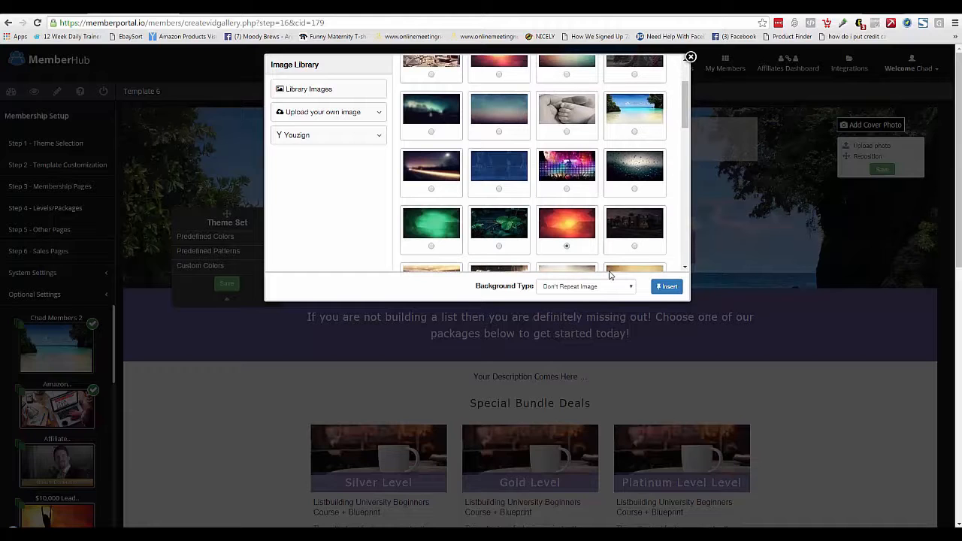
left_click(633, 287)
left_click(598, 306)
left_click(667, 287)
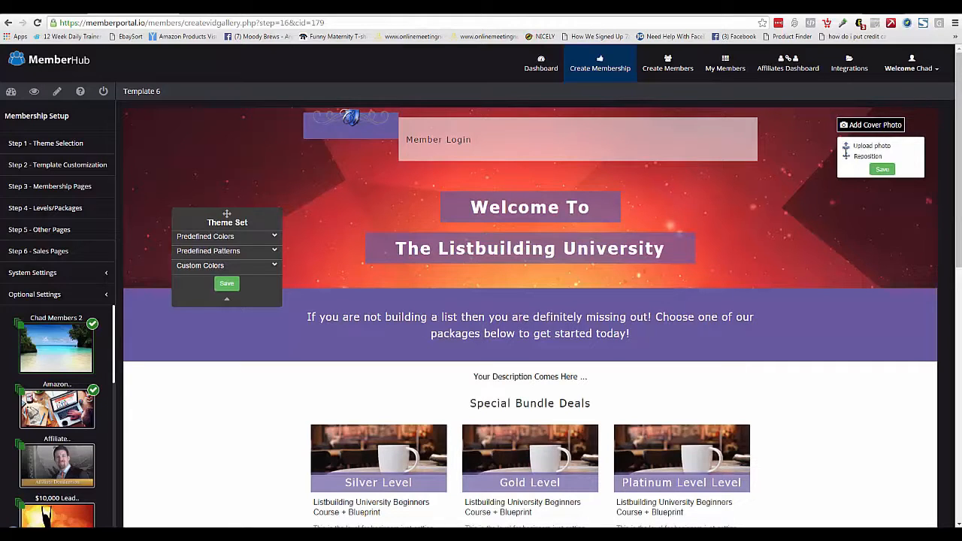
left_click(797, 205)
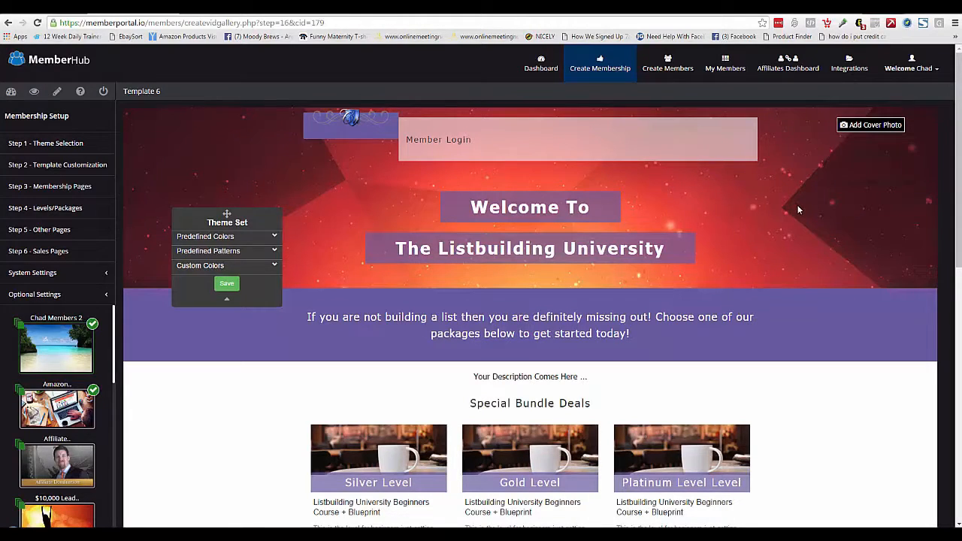
Step: Reposition the cover photo upward within the header so its bright yellow area fills the centre
left_click(871, 125)
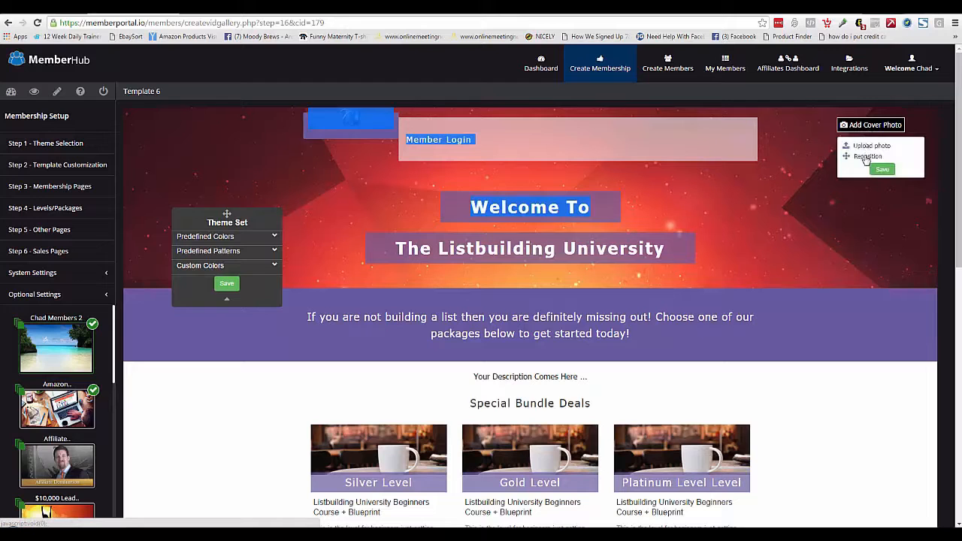
left_click(866, 155)
left_click_drag(840, 201, 820, 106)
left_click_drag(770, 277, 752, 255)
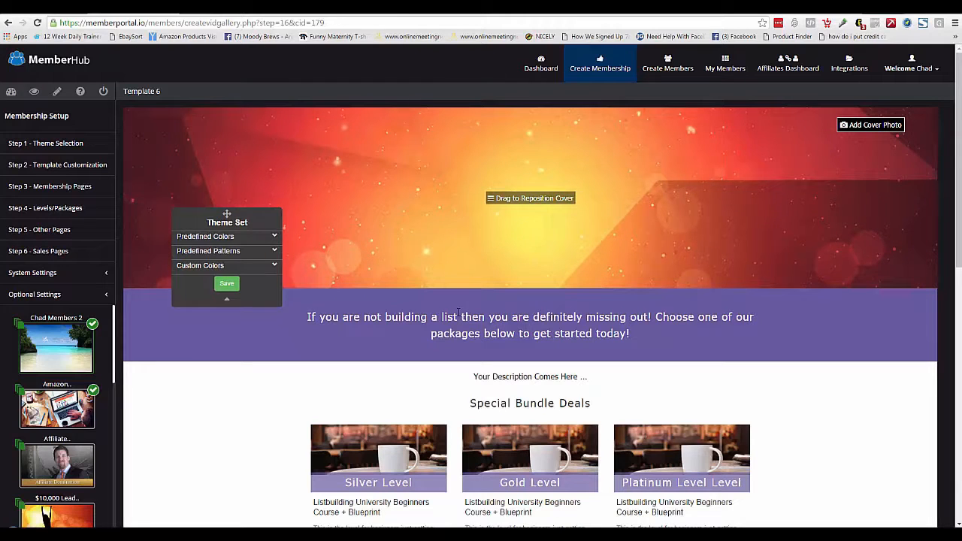
Step: Try dark brown and very dark teal predefined theme colors, and move the Theme Set box over the right part of the cover
left_click(274, 237)
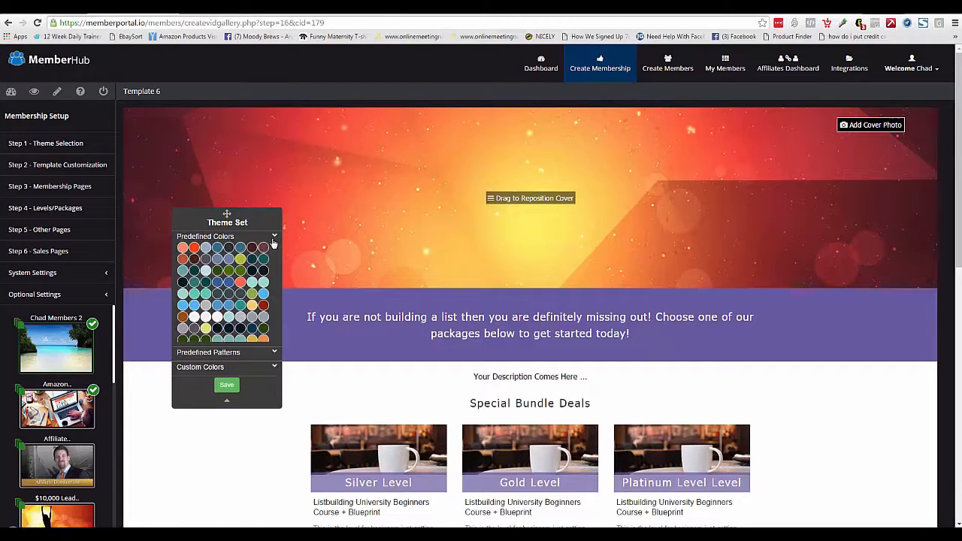
left_click(241, 250)
left_click(252, 250)
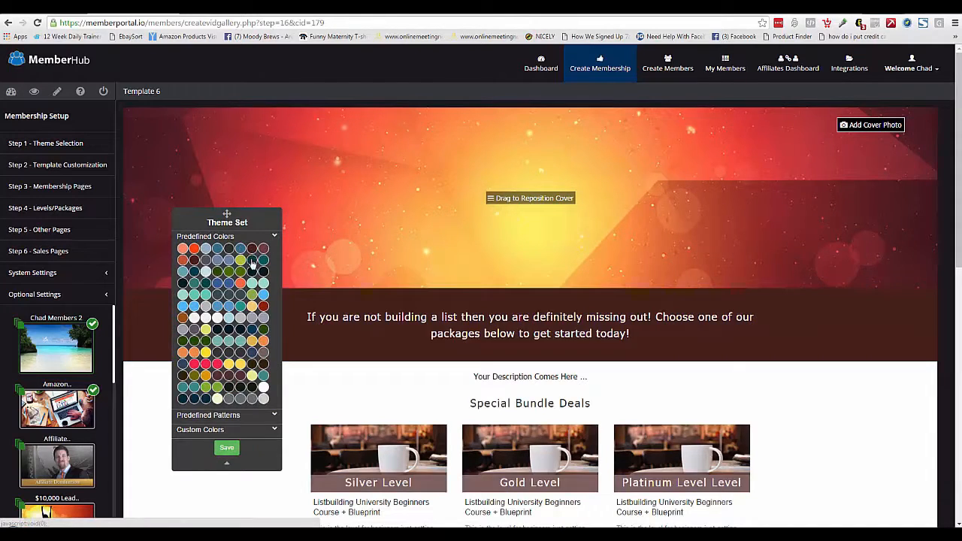
left_click(252, 272)
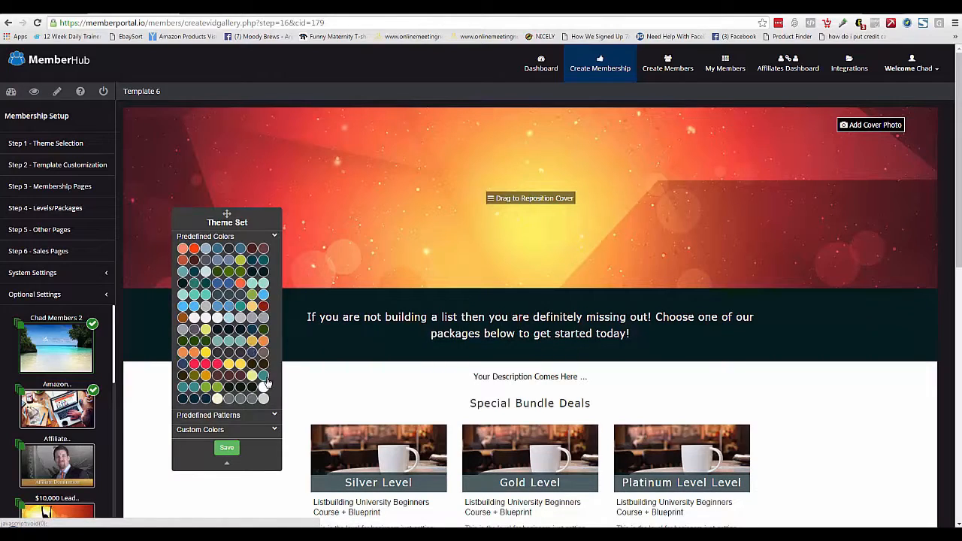
left_click_drag(954, 124, 567, 215)
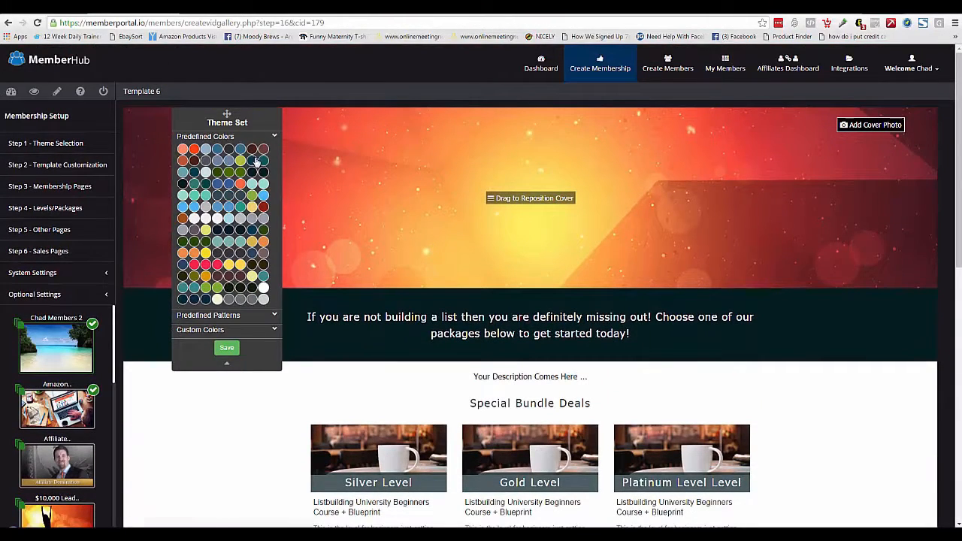
left_click_drag(227, 114, 670, 133)
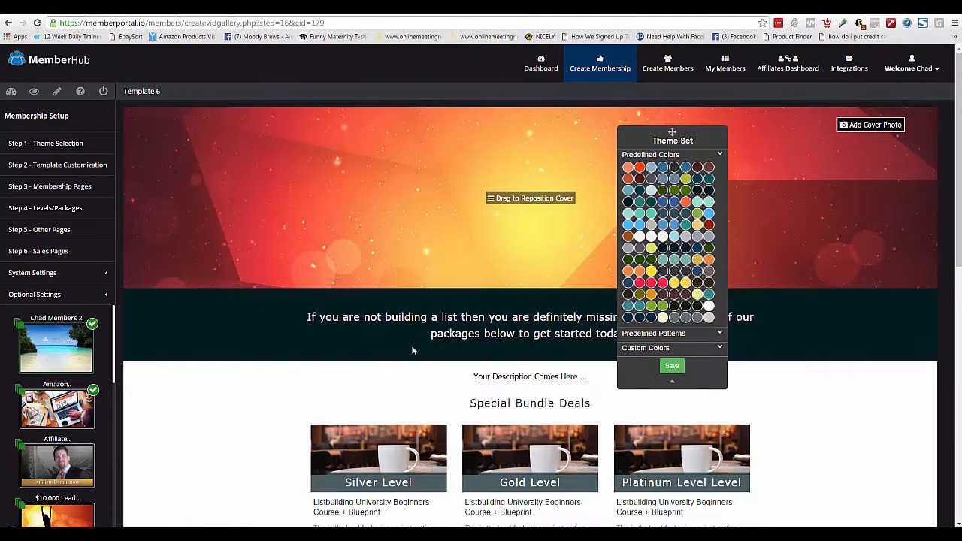
Step: Change the main membership sales page theme to Template 3, the design with a header video
left_click(20, 328)
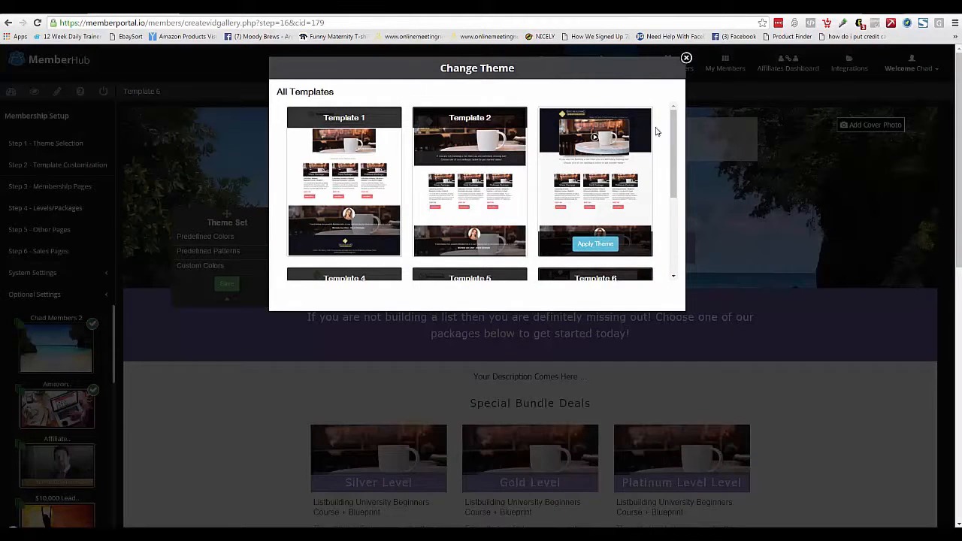
scroll(601, 165, "down", 1)
scroll(602, 166, "up", 1)
left_click(595, 237)
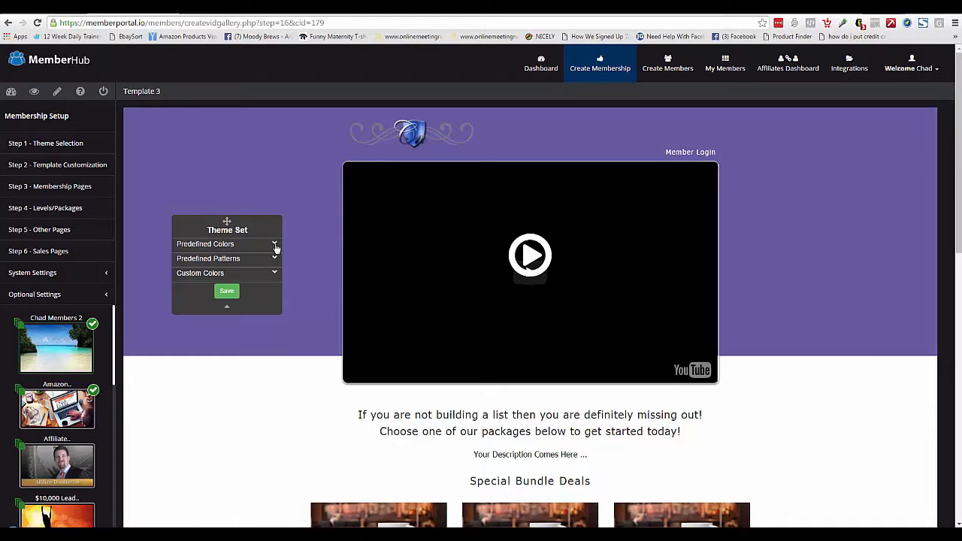
Step: Apply the dark teal predefined color to the Template 3 header and move the Theme Set box clear of the video
left_click(276, 245)
left_click(253, 267)
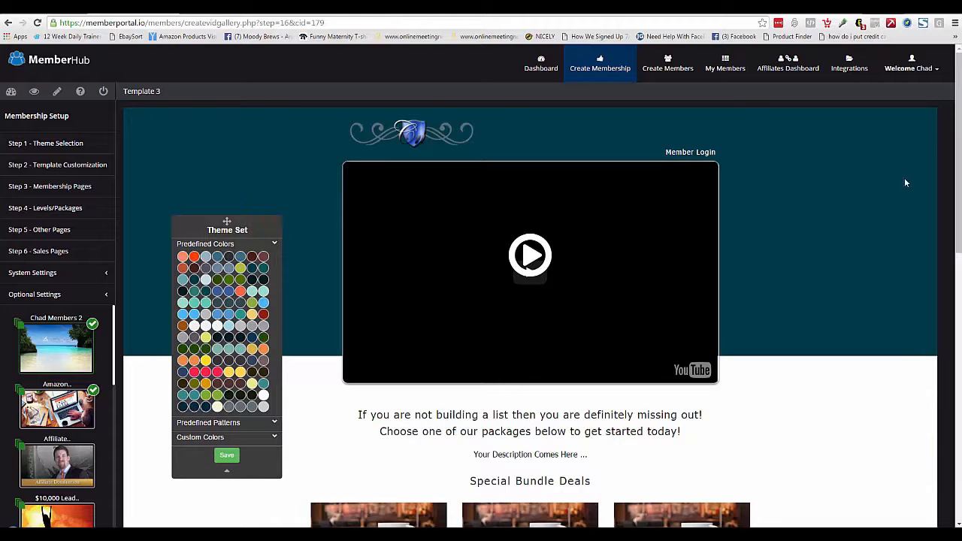
left_click_drag(952, 130, 950, 81)
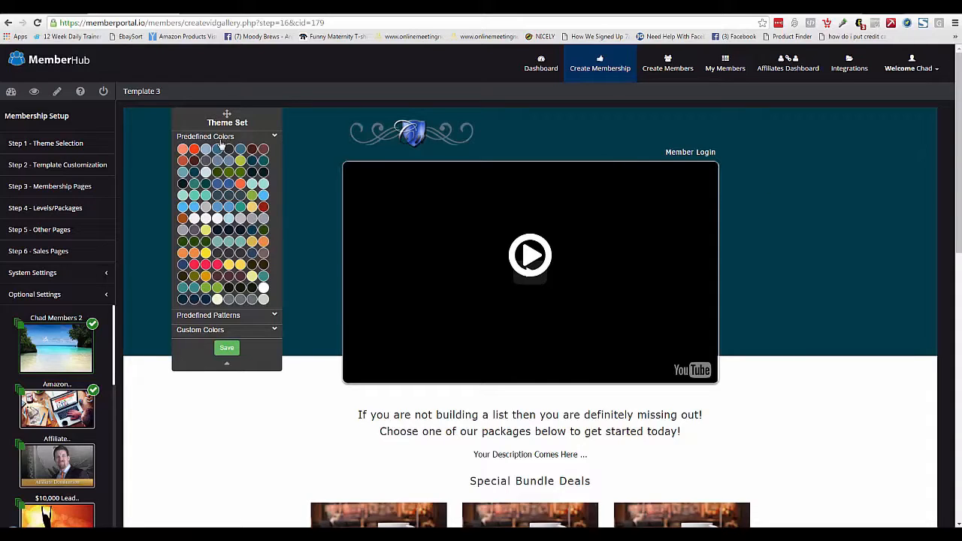
left_click_drag(228, 114, 821, 130)
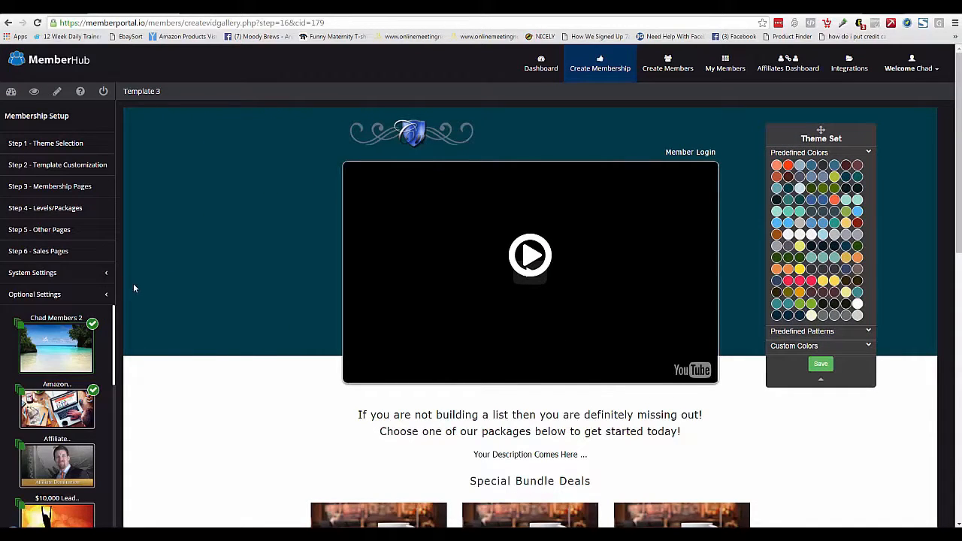
Step: Open the membership's Language Settings and review the customizable labels, messages and password reset mail text
left_click(102, 273)
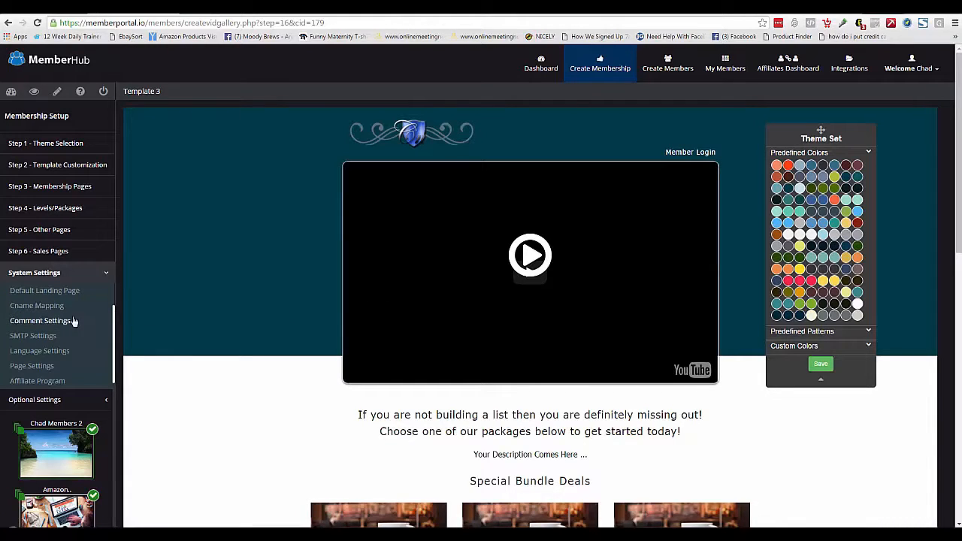
left_click(38, 351)
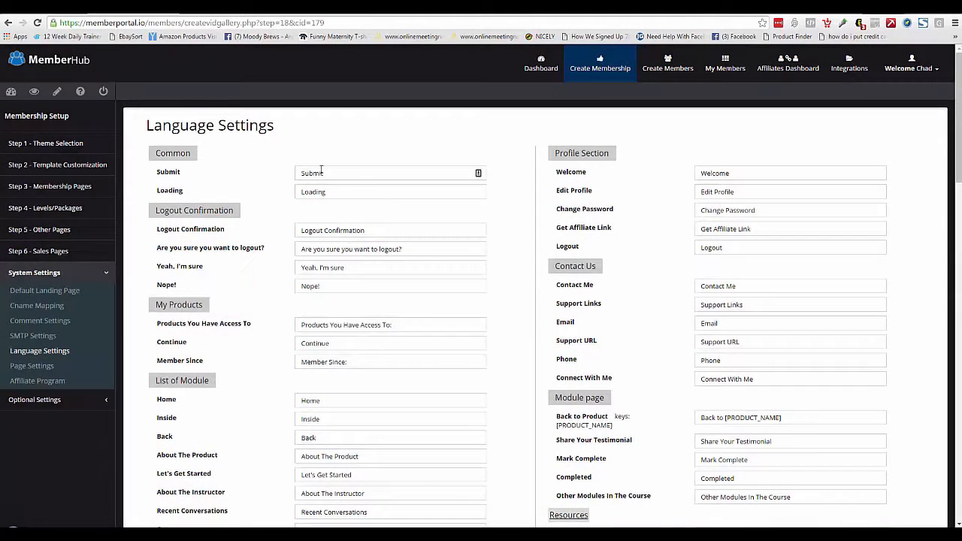
left_click_drag(958, 101, 951, 284)
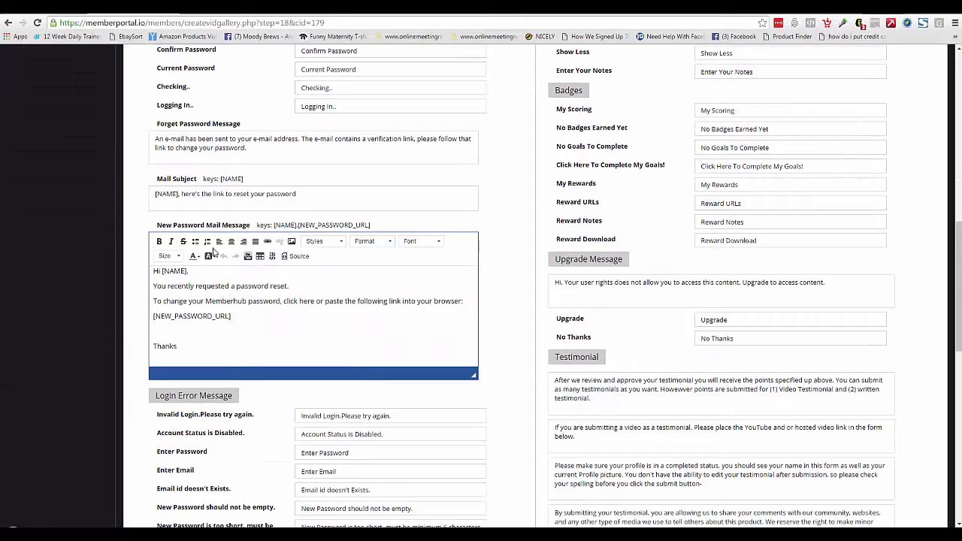
left_click_drag(958, 283, 960, 108)
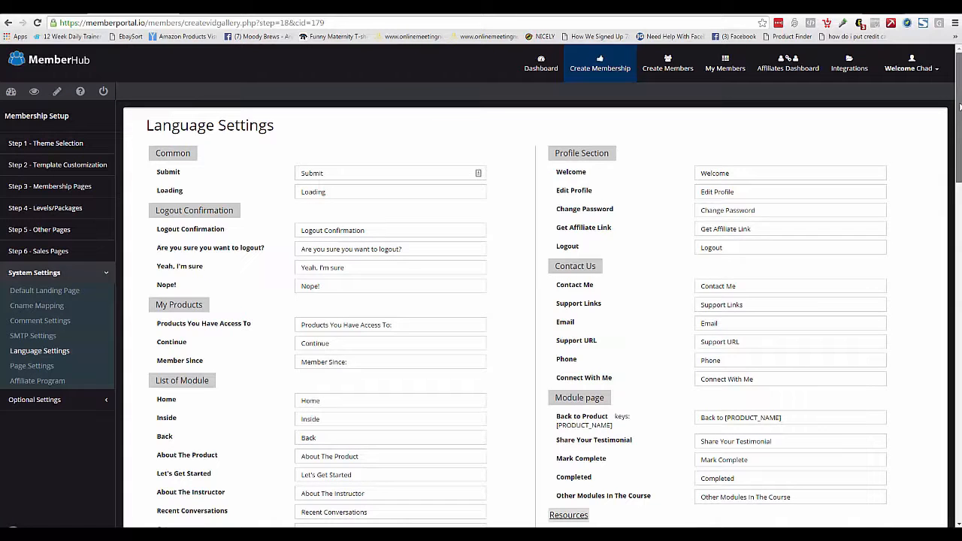
Step: Review the membership's Page Settings and Affiliate Program settings
left_click(46, 365)
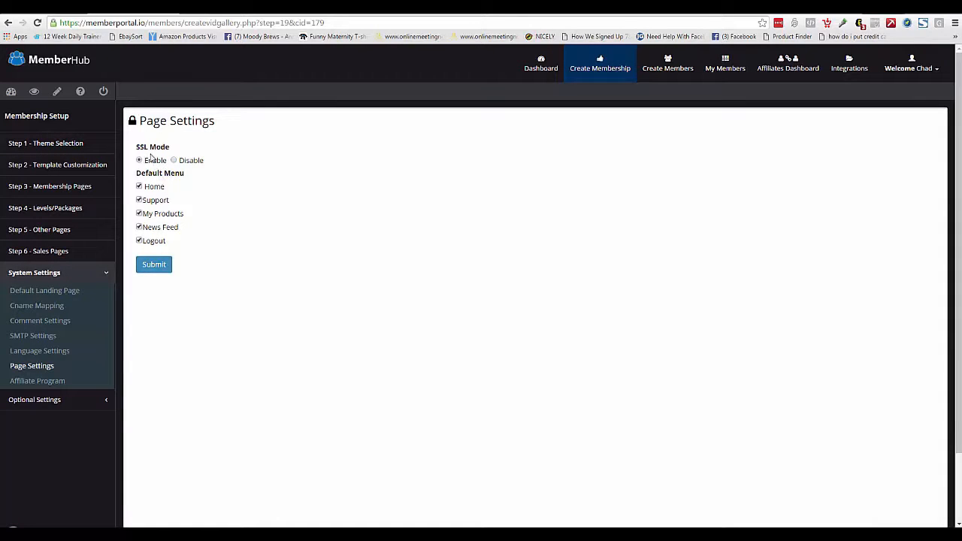
left_click(43, 385)
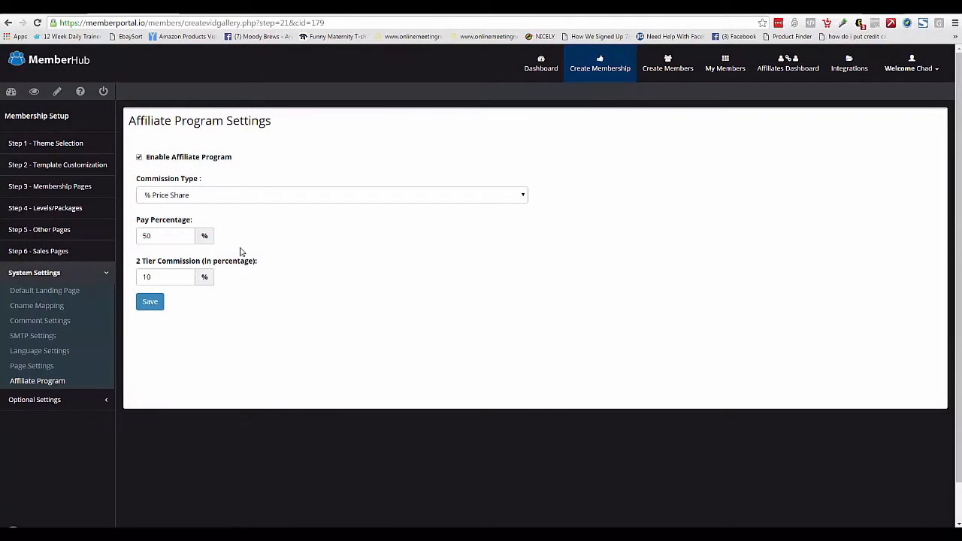
Step: Open the membership's Manage Resource page, review the form for adding a new resource, and close it without submitting
left_click(105, 399)
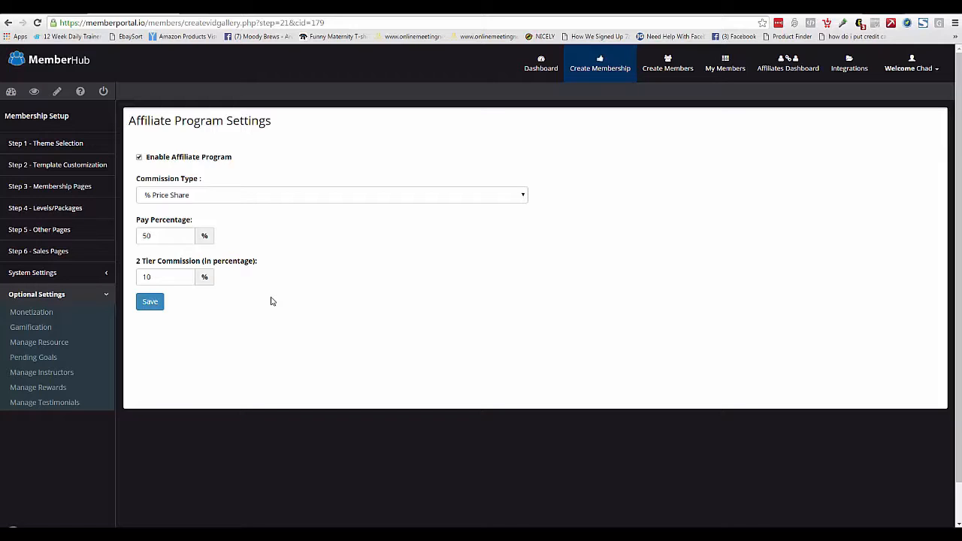
left_click(41, 343)
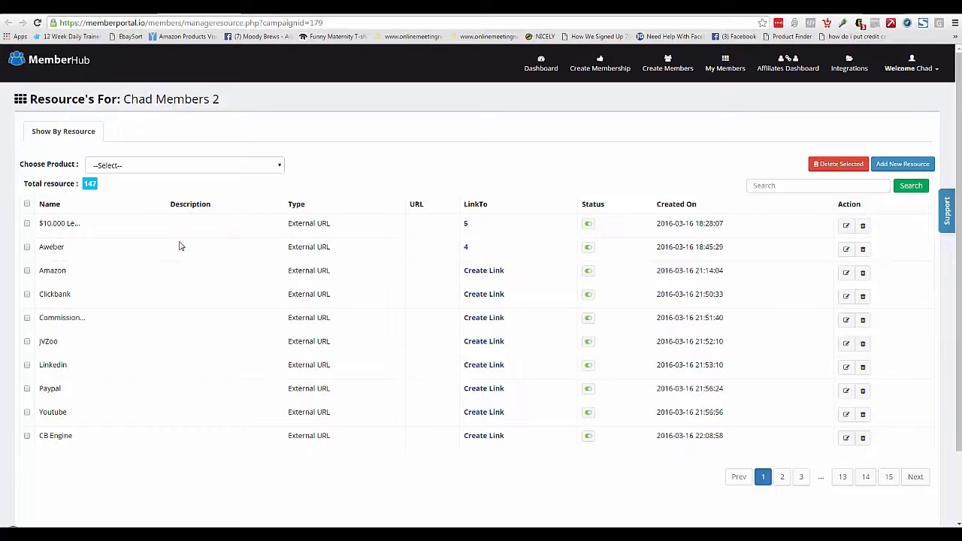
left_click(895, 166)
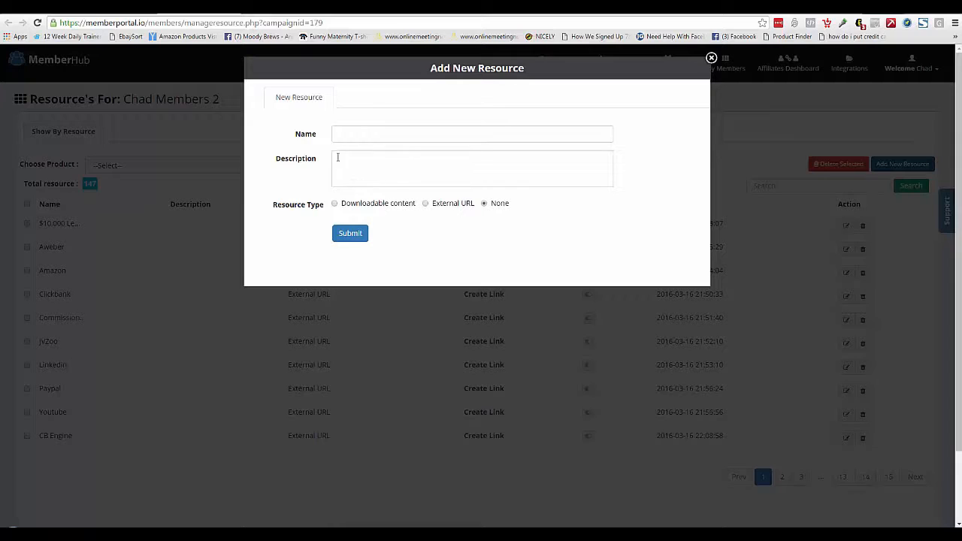
left_click(351, 166)
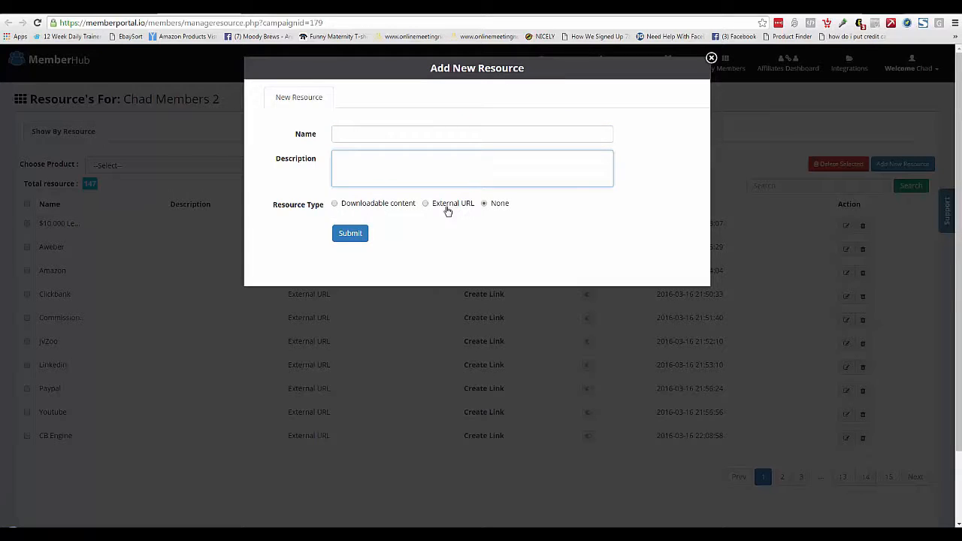
left_click(711, 57)
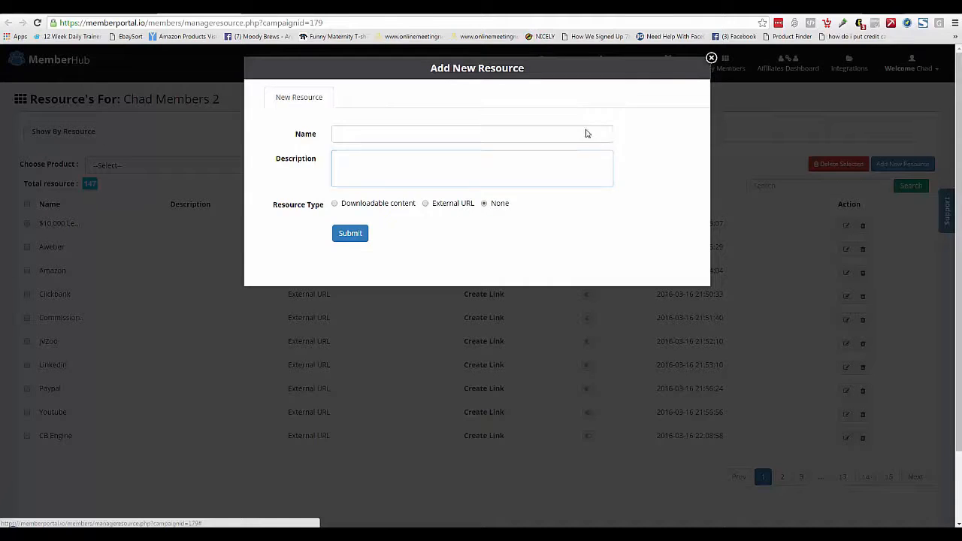
Step: Review the modules that the Amazon resource can be linked to, and close the list without linking any
left_click(483, 271)
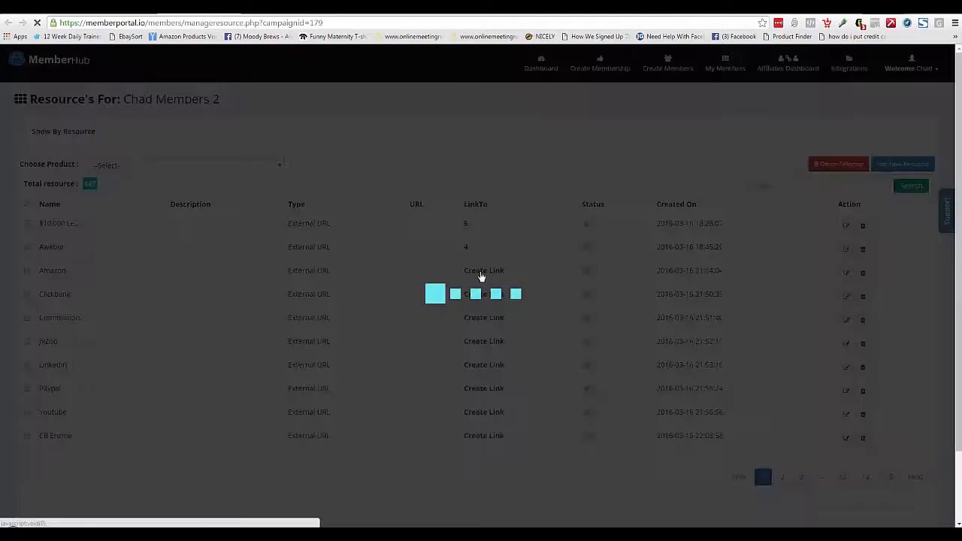
left_click_drag(606, 127, 612, 98)
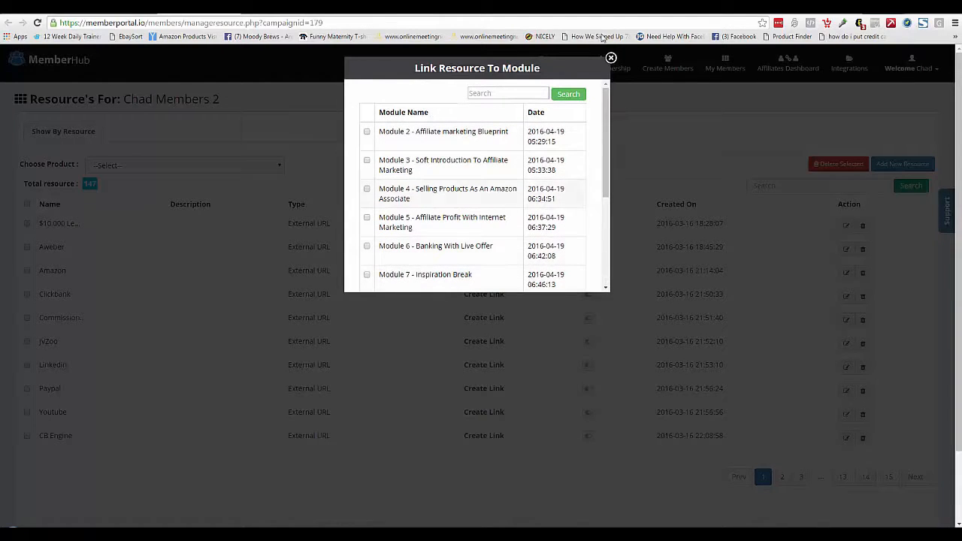
left_click(611, 59)
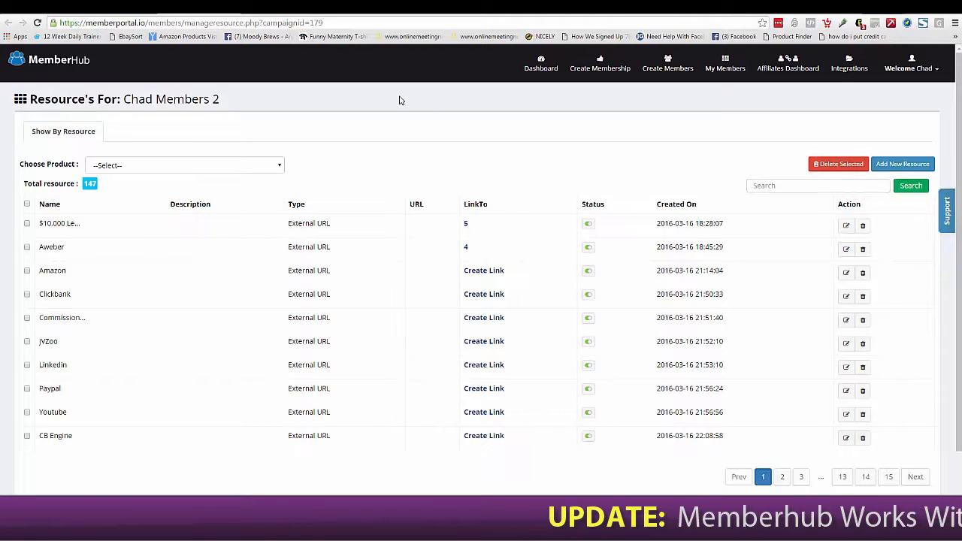
Step: Switch to the Membership Pages and preview The Mastermind Strategy module of Amazon Mastermind, expanding its External URLs resources
left_click(297, 9)
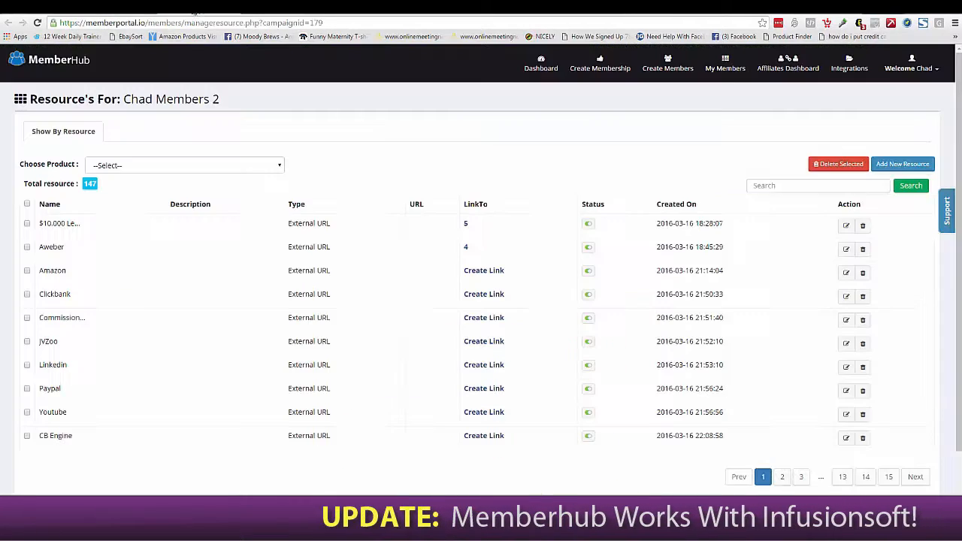
left_click(281, 10)
left_click(277, 18)
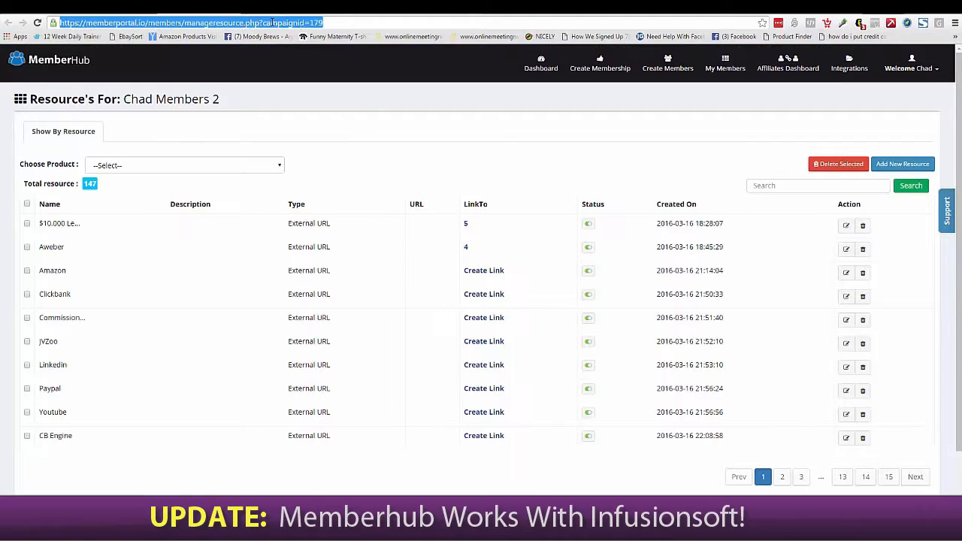
left_click(297, 9)
left_click(324, 9)
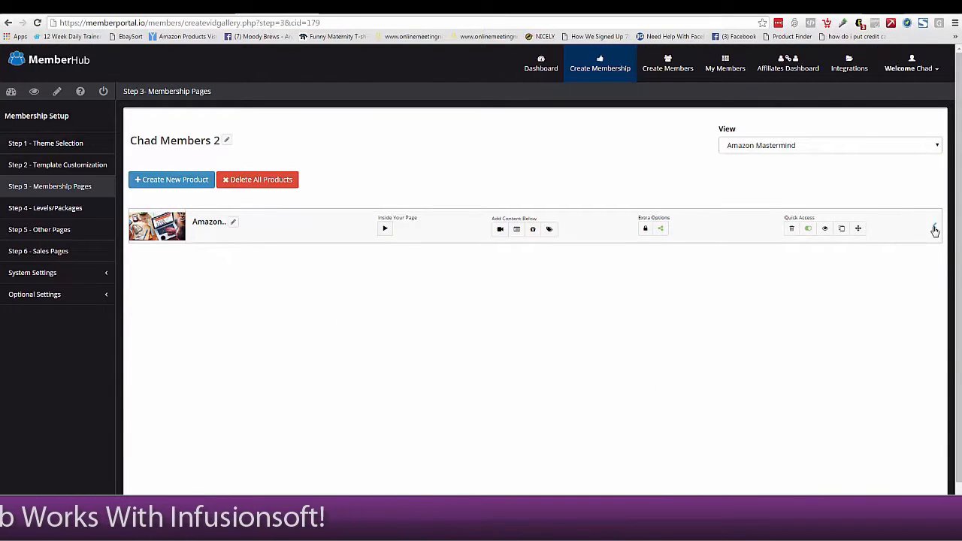
left_click(933, 228)
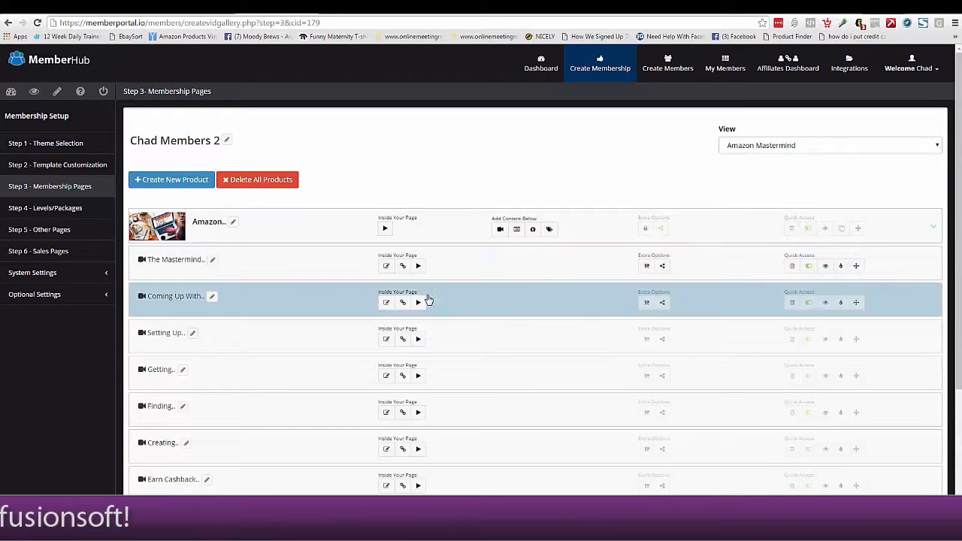
left_click(824, 265)
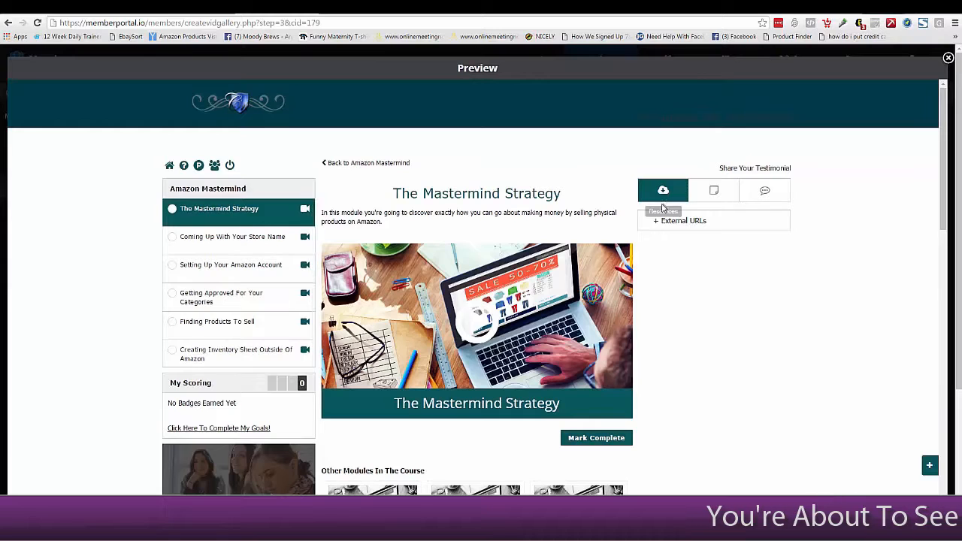
left_click(657, 224)
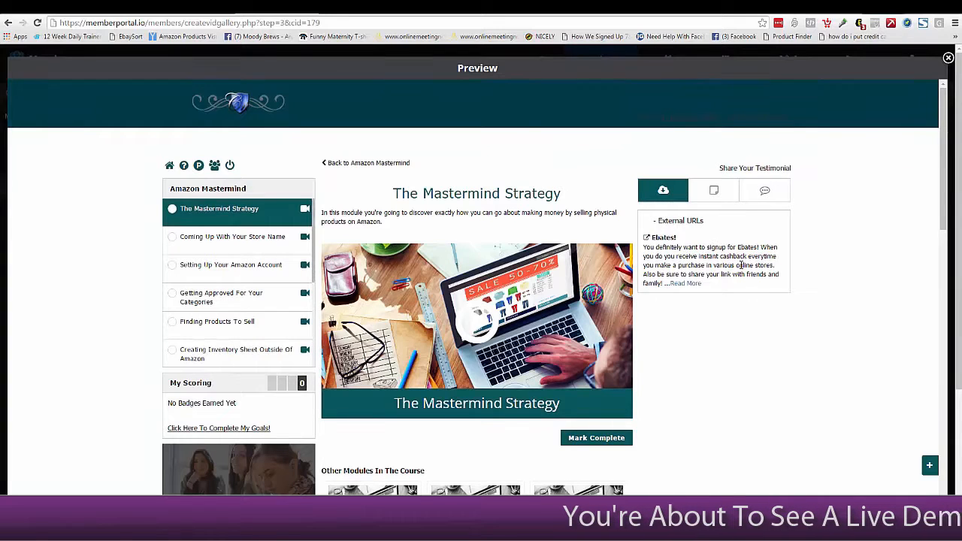
scroll(940, 171, "down", 2)
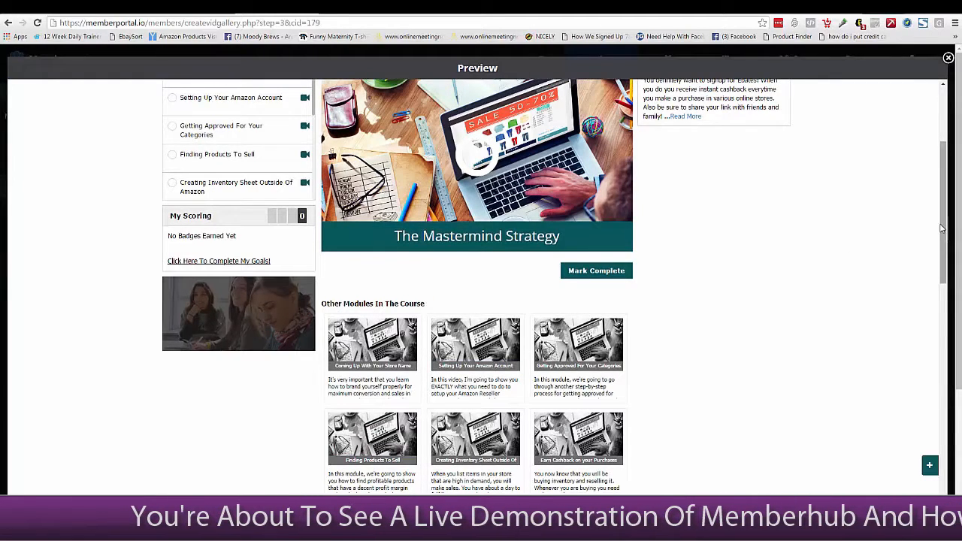
scroll(946, 237, "up", 2)
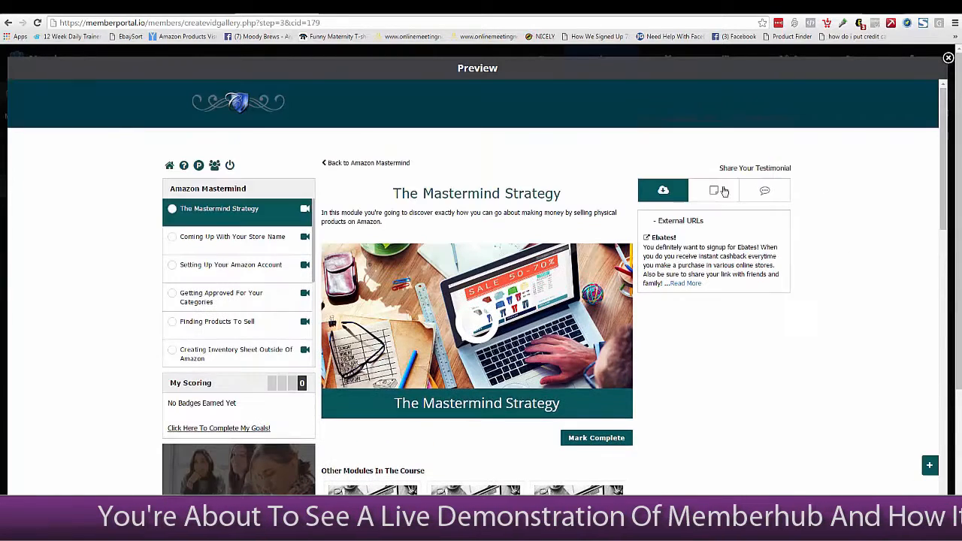
Step: Return to the membership's Optional Settings and review its instructors, rewards and testimonials
left_click(203, 13)
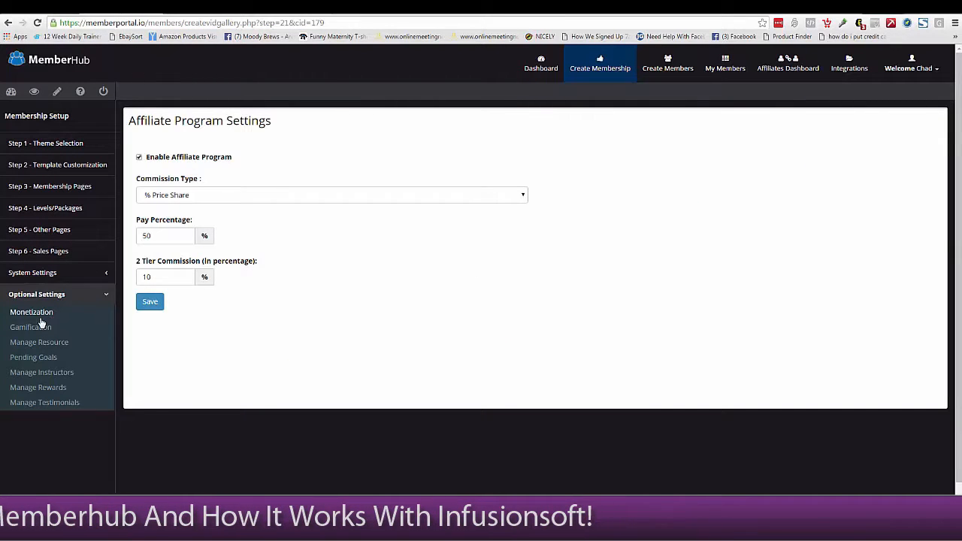
left_click(41, 372)
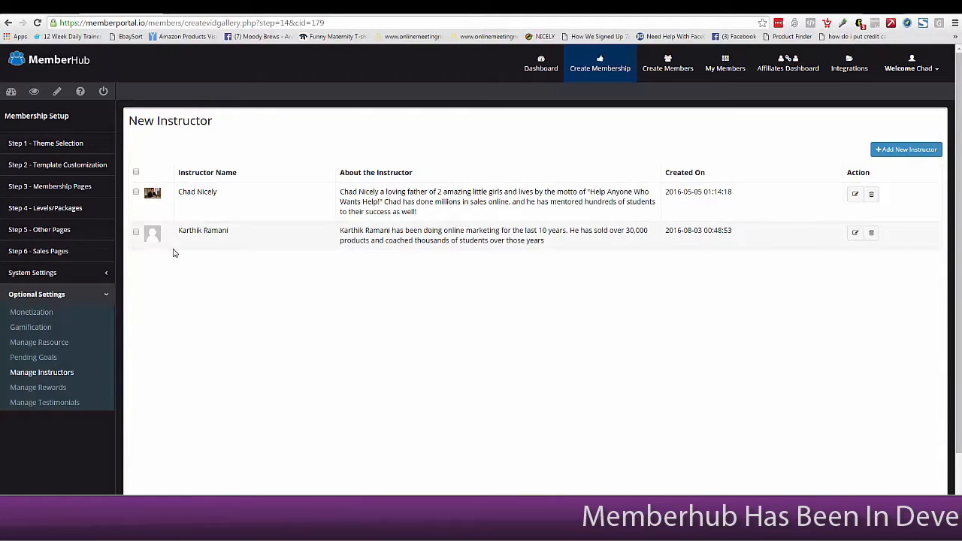
left_click(31, 392)
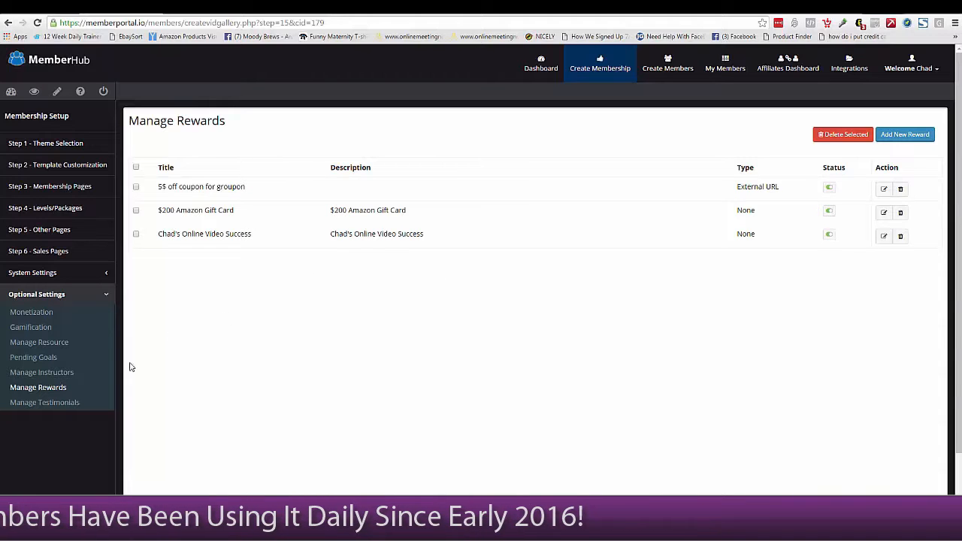
left_click(60, 402)
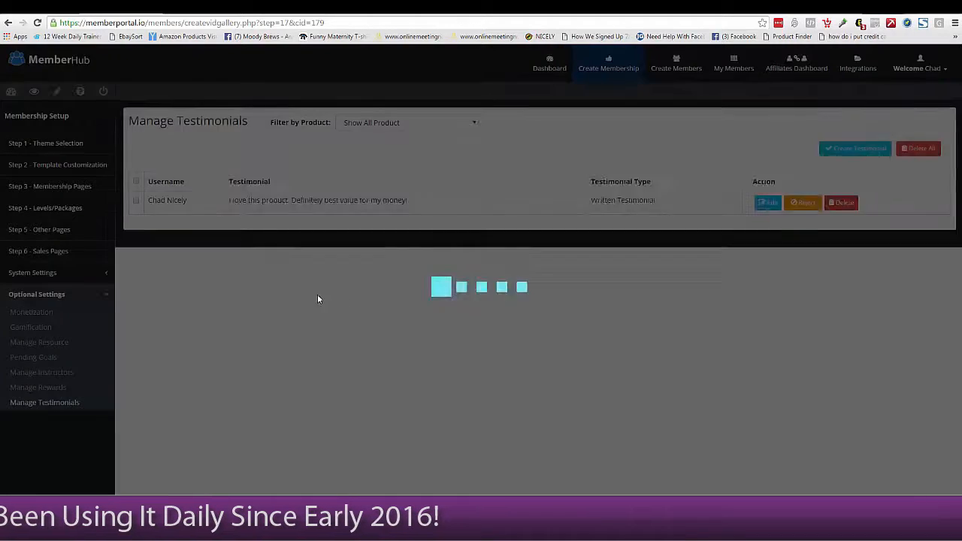
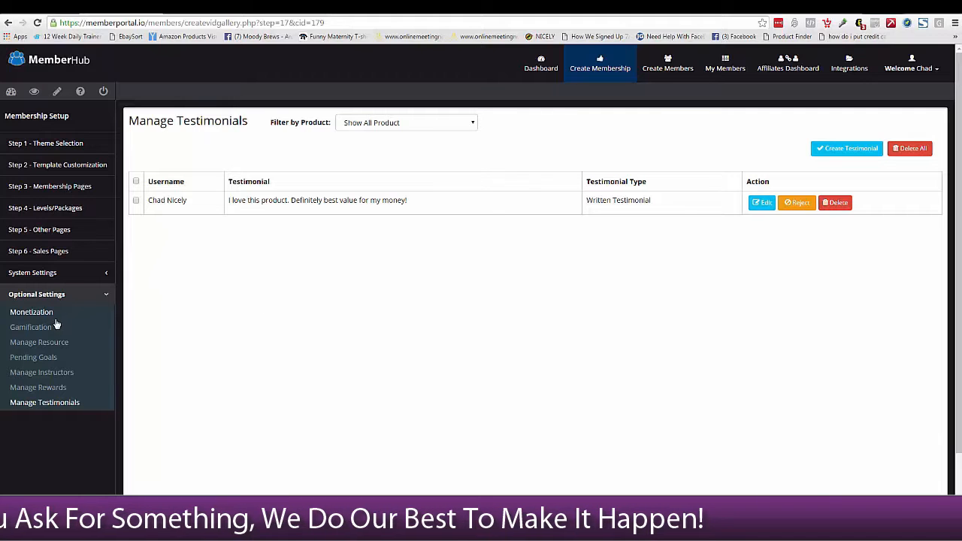
Step: Open the Gamification settings for Amazon Mastermind and review its badge names, types and rewards
left_click(30, 327)
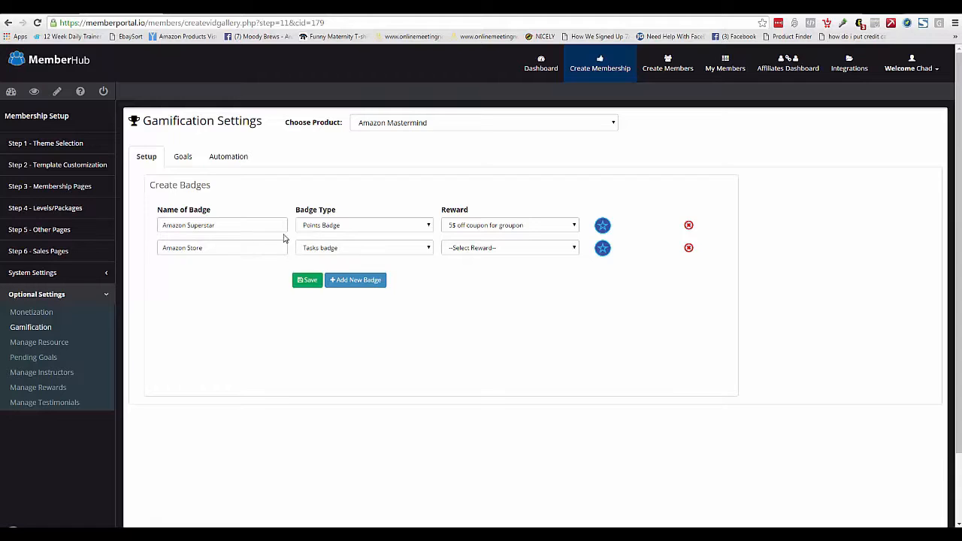
left_click_drag(231, 225, 137, 231)
left_click(266, 296)
Step: Open the existing goal "Setup your Amazon Store" for editing and examine its title, description and points
left_click(183, 161)
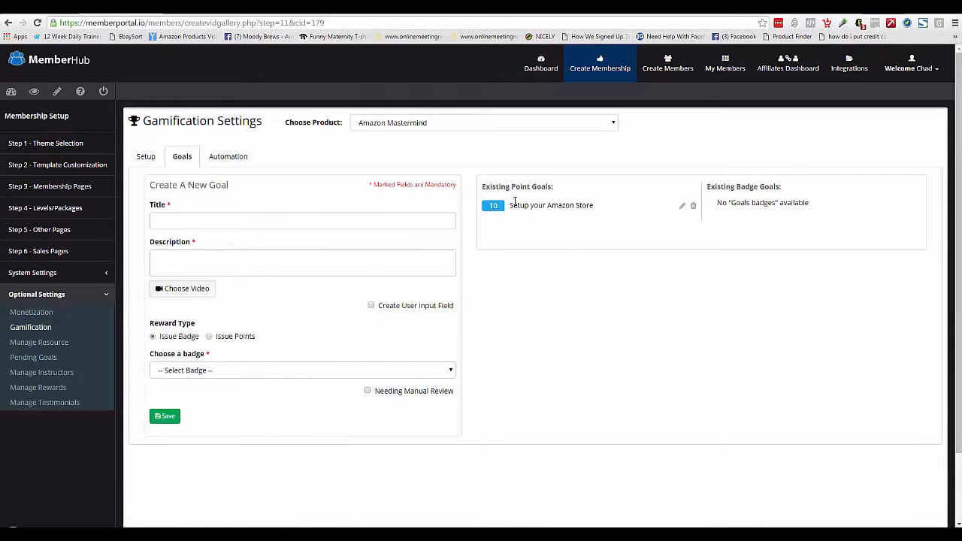
left_click(682, 207)
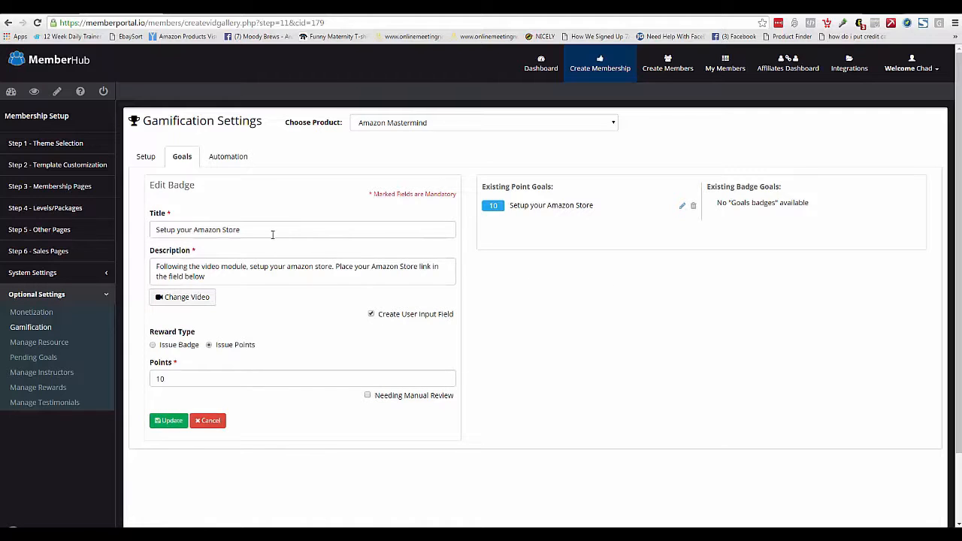
left_click_drag(272, 240, 161, 251)
left_click(314, 311)
left_click_drag(217, 281, 155, 266)
left_click(524, 304)
double_click(158, 380)
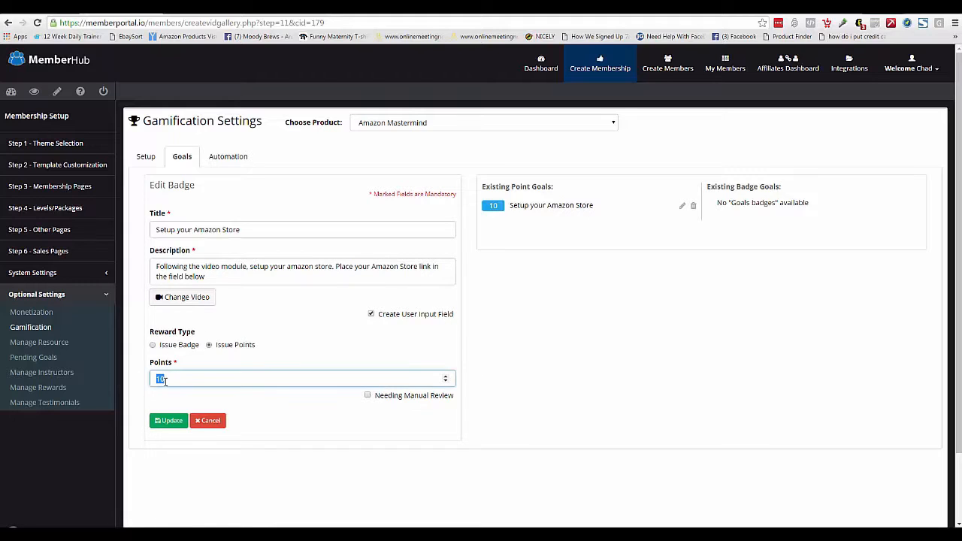
left_click(553, 314)
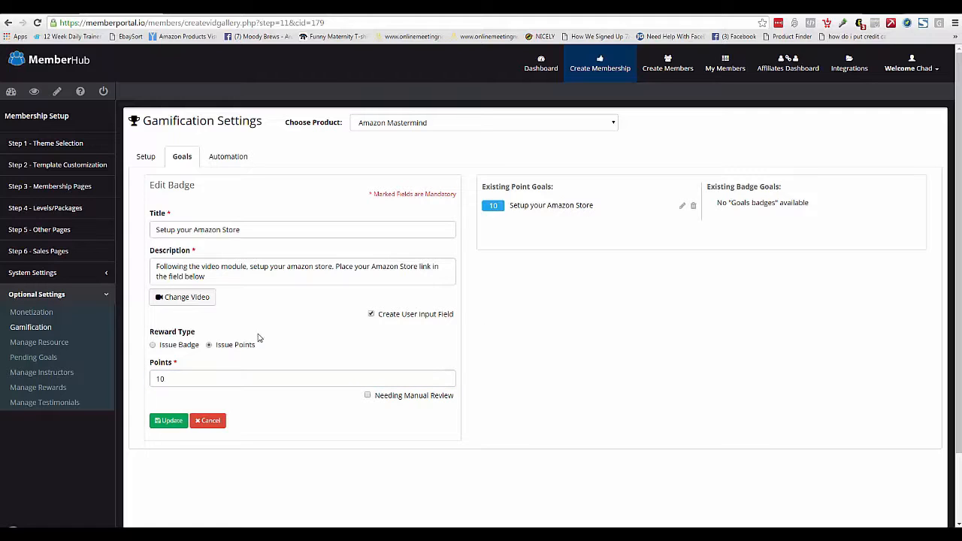
Step: Set the goal's reward type to Issue Badge, choose a badge for it and toggle Needing Manual Review
left_click(153, 344)
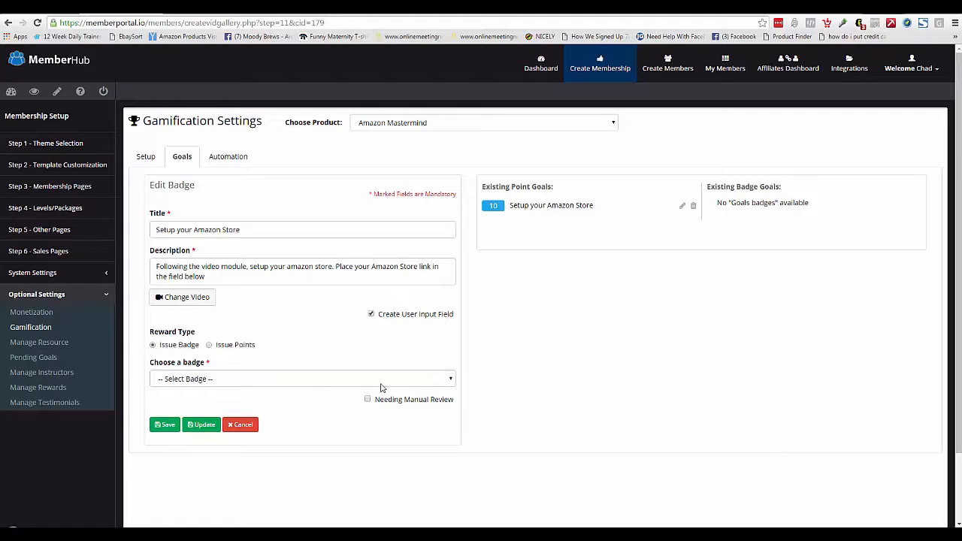
left_click(449, 379)
left_click(194, 404)
left_click(368, 403)
Step: Set the automated badge rule to issue the Amazon Superstar badge when total points reach 200
left_click(222, 158)
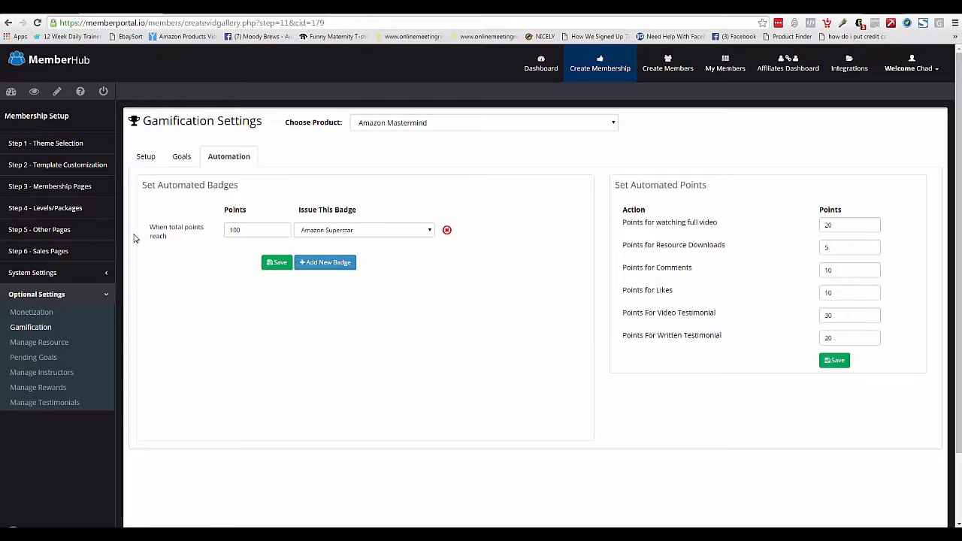
left_click_drag(250, 233, 219, 245)
type("200")
left_click(469, 237)
left_click(430, 233)
left_click(313, 242)
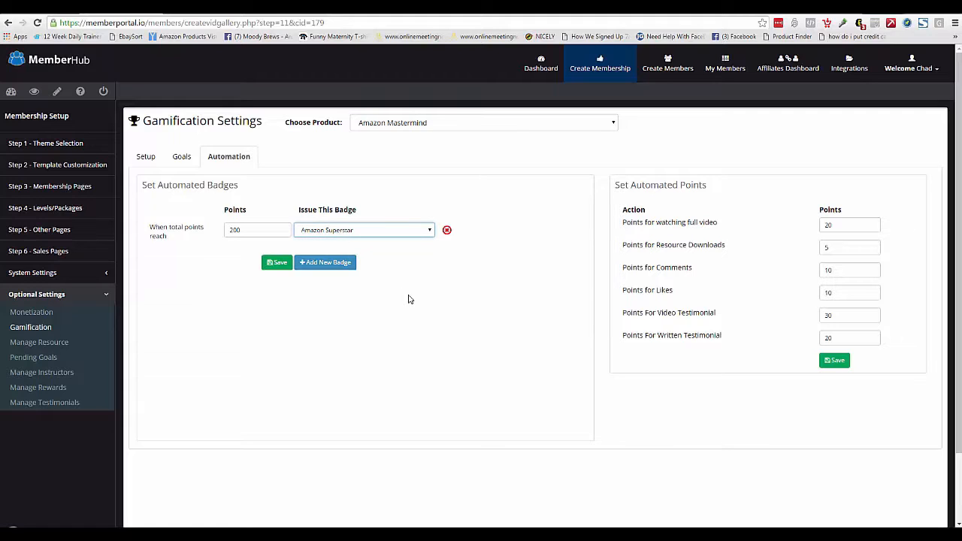
Step: Review the automated points for watching full videos, resource downloads, comments, likes and video testimonials
double_click(843, 227)
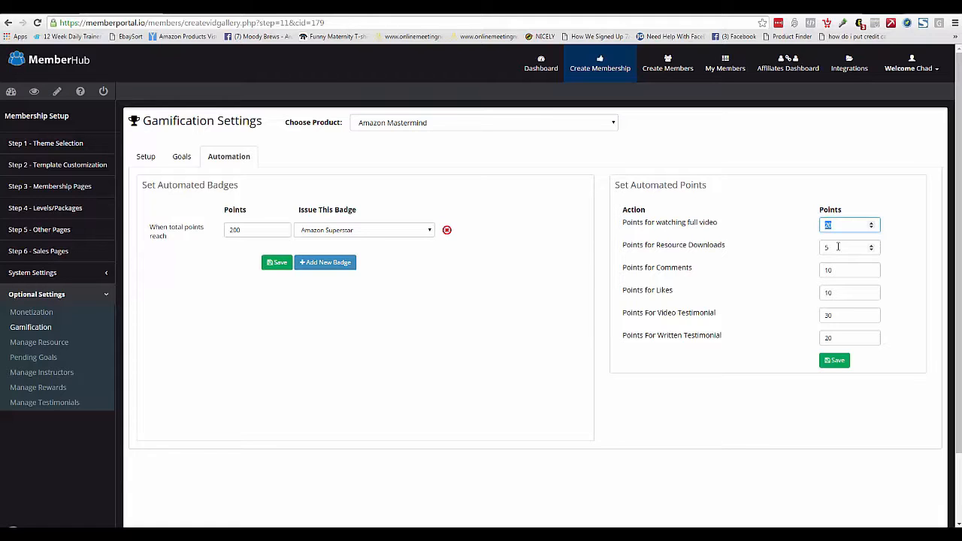
key("Tab")
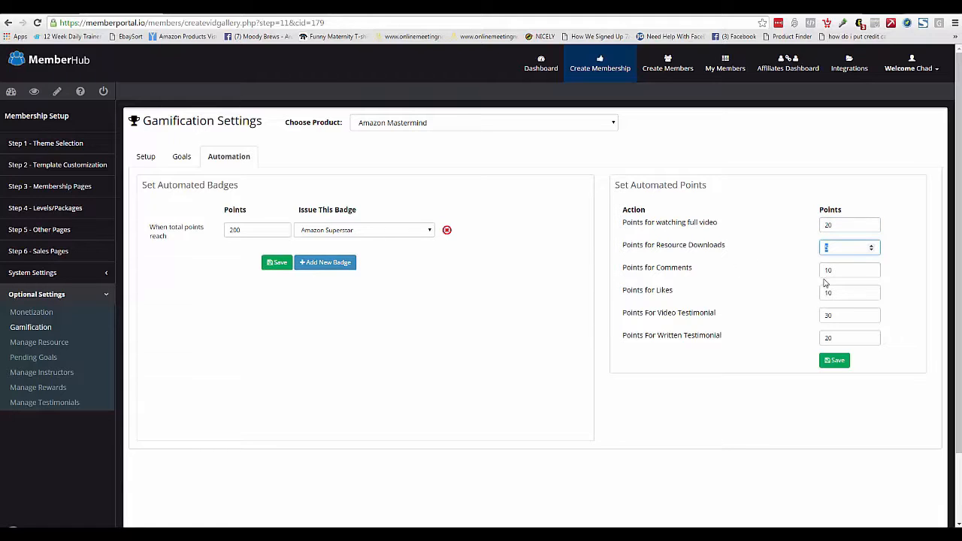
key("Tab")
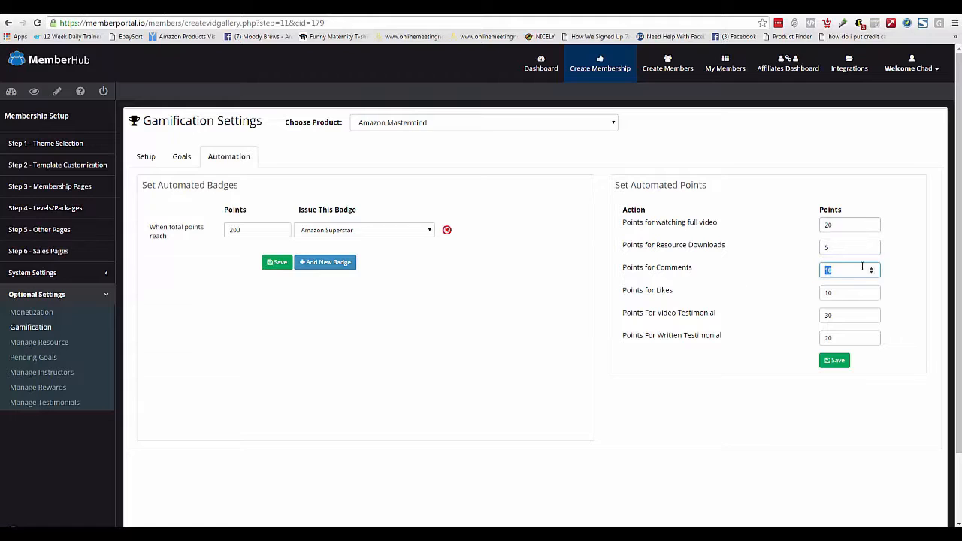
key("Tab")
key("Tab")
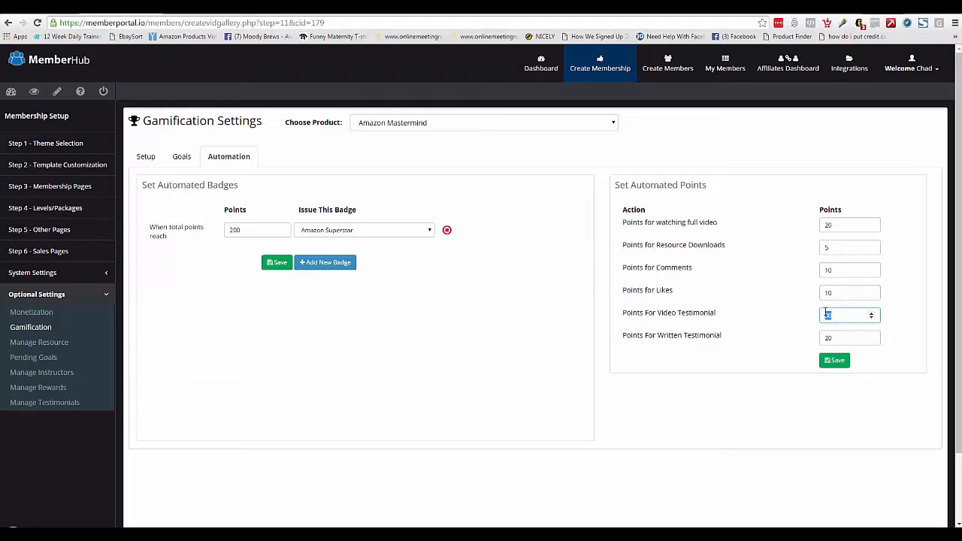
Step: Preview the membership site and log in with the member's e-mail address
key("Tab")
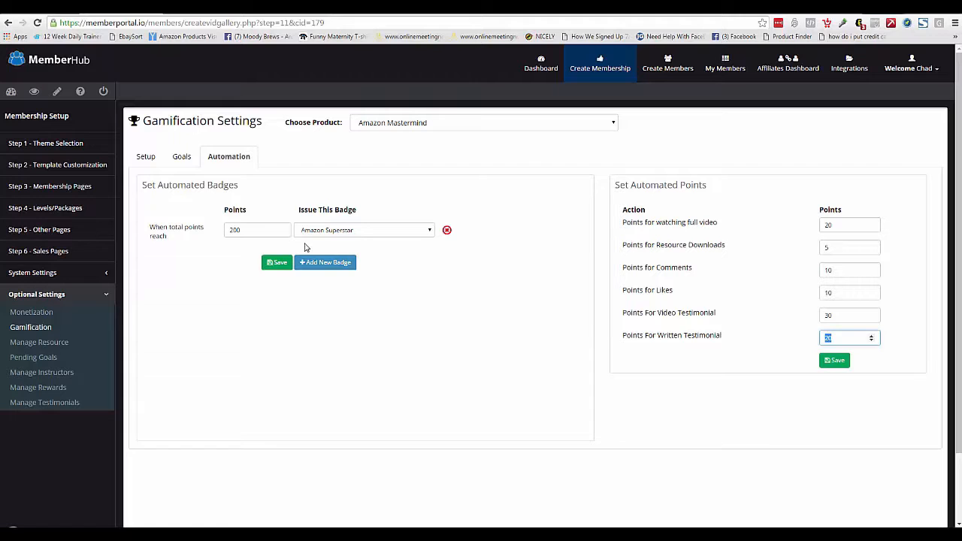
left_click(34, 91)
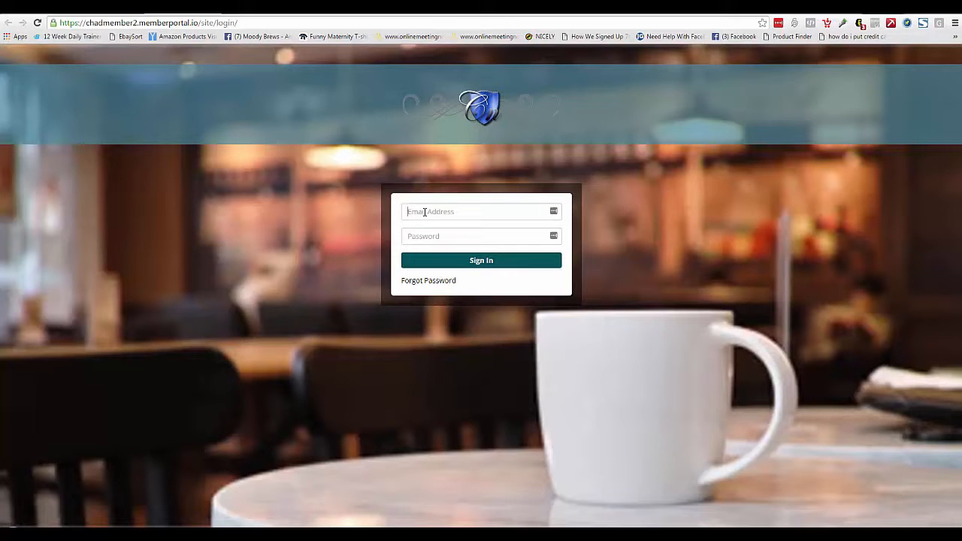
left_click(425, 212)
type("c")
type("had")
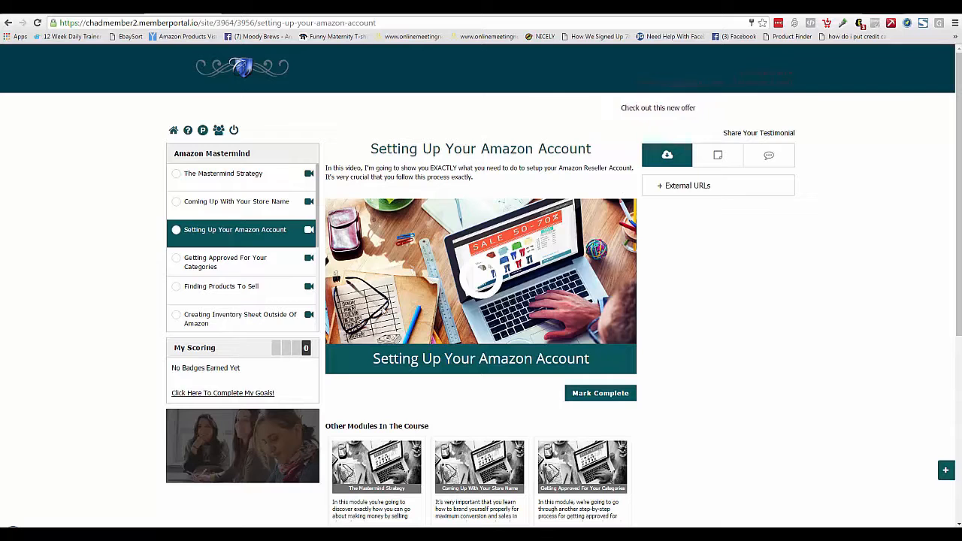
Step: View the course modules and the member's product list, then try to open the Affiliate and $10,000 Lead products, declining the upgrade
left_click(249, 175)
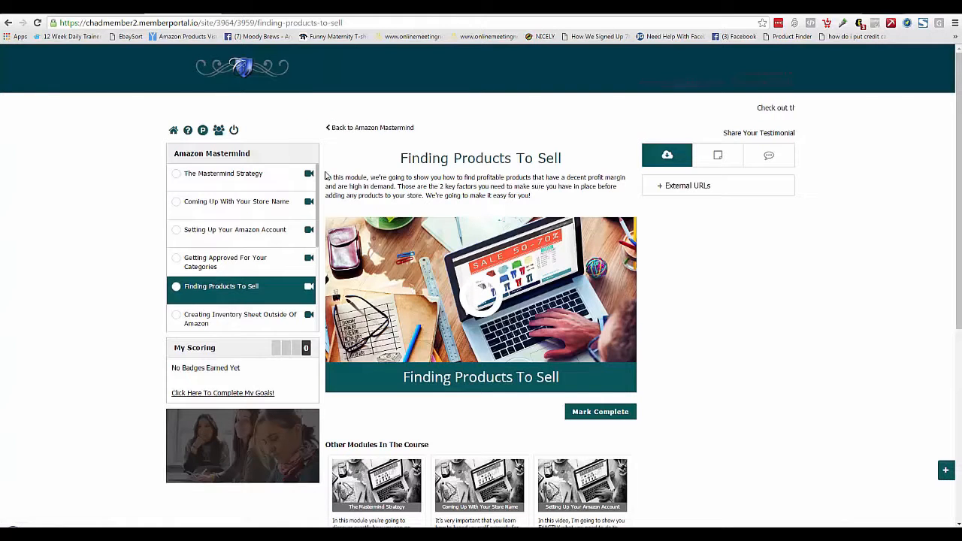
left_click(203, 131)
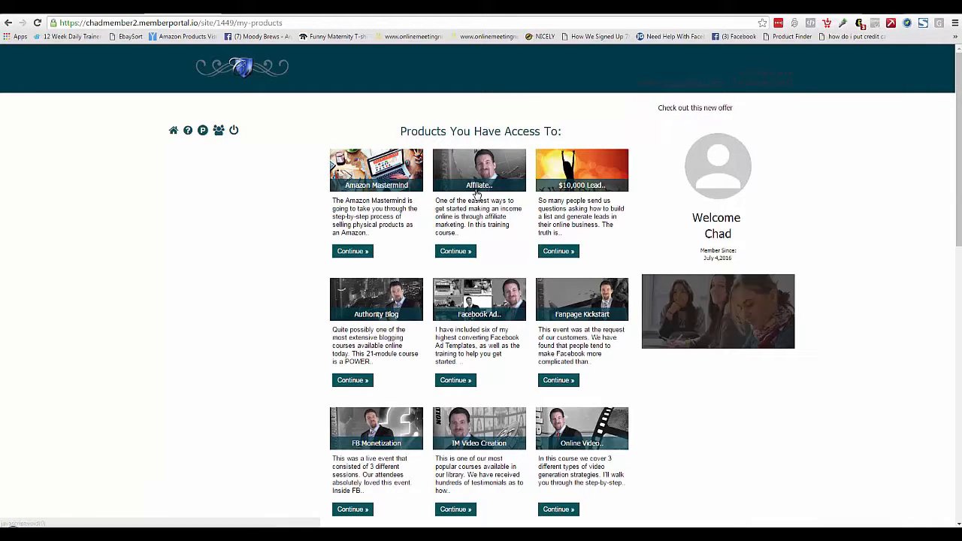
left_click(454, 253)
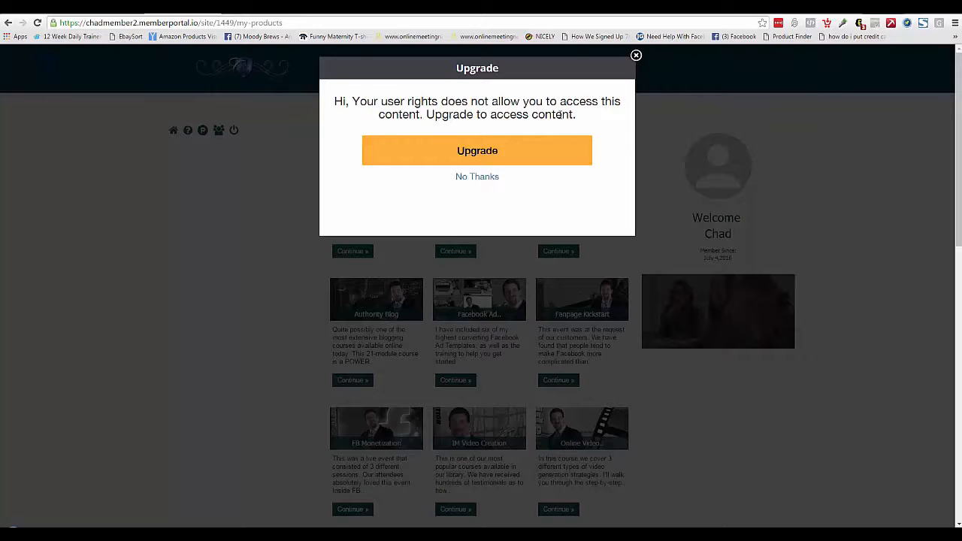
left_click(475, 178)
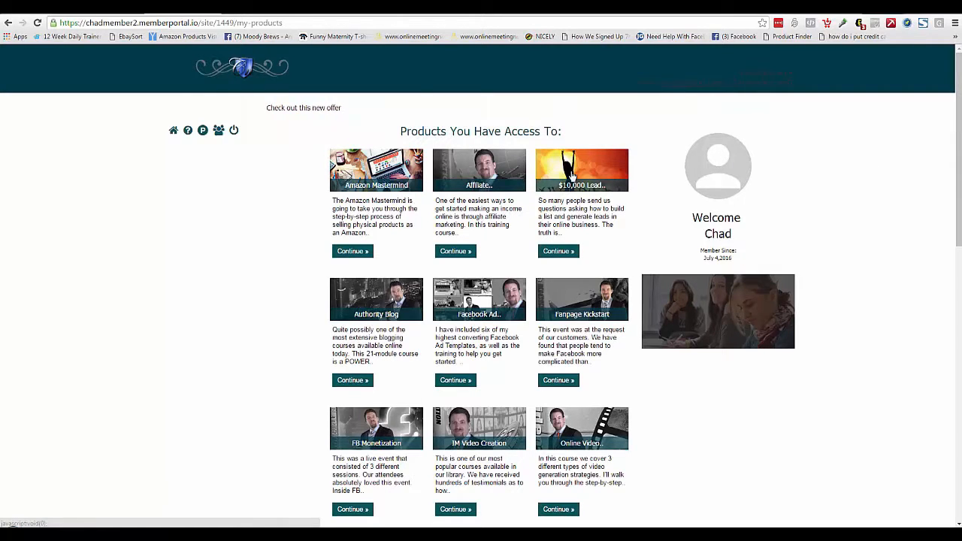
left_click(600, 166)
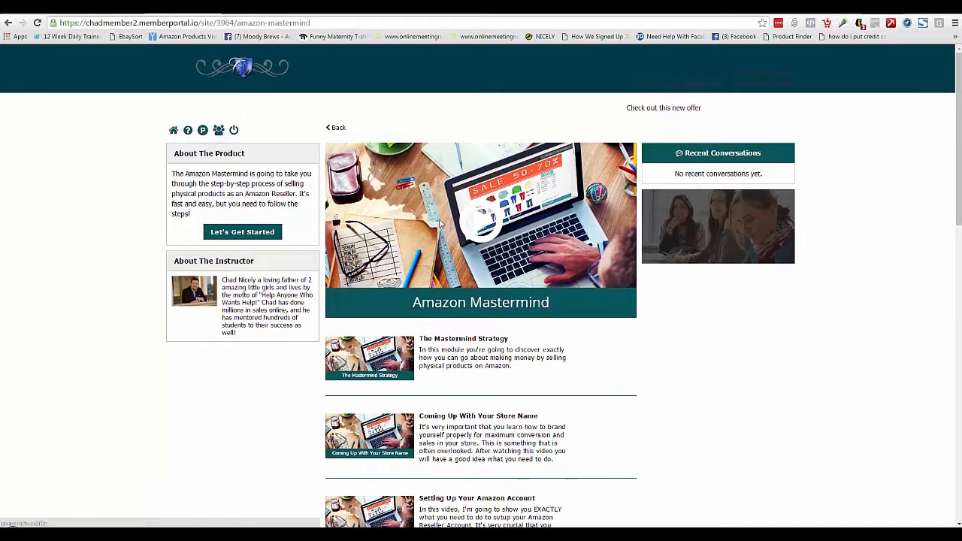
Step: Open The Mastermind Strategy module of the Amazon Mastermind course and expand its External URLs resources
scroll(955, 198, "down", 1)
scroll(955, 197, "down", 2)
left_click(369, 258)
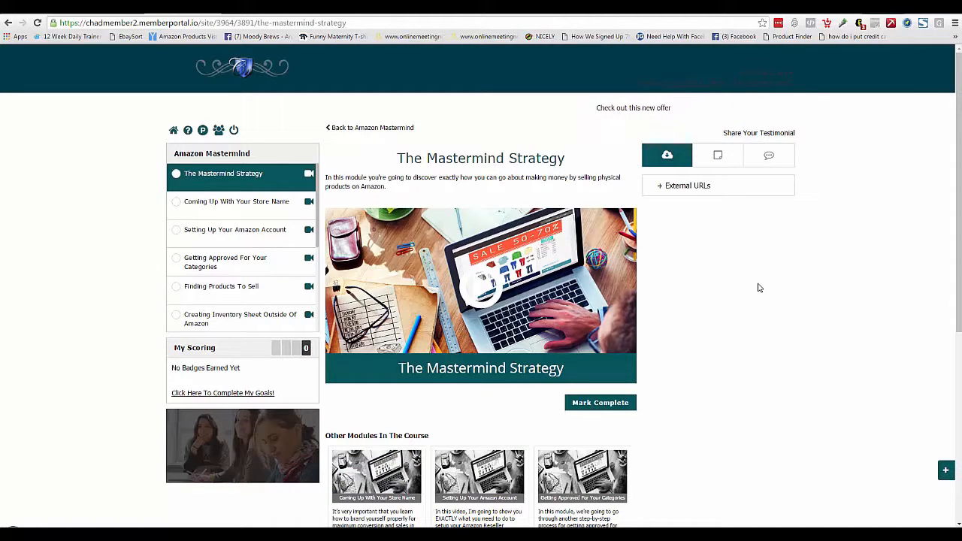
left_click(664, 186)
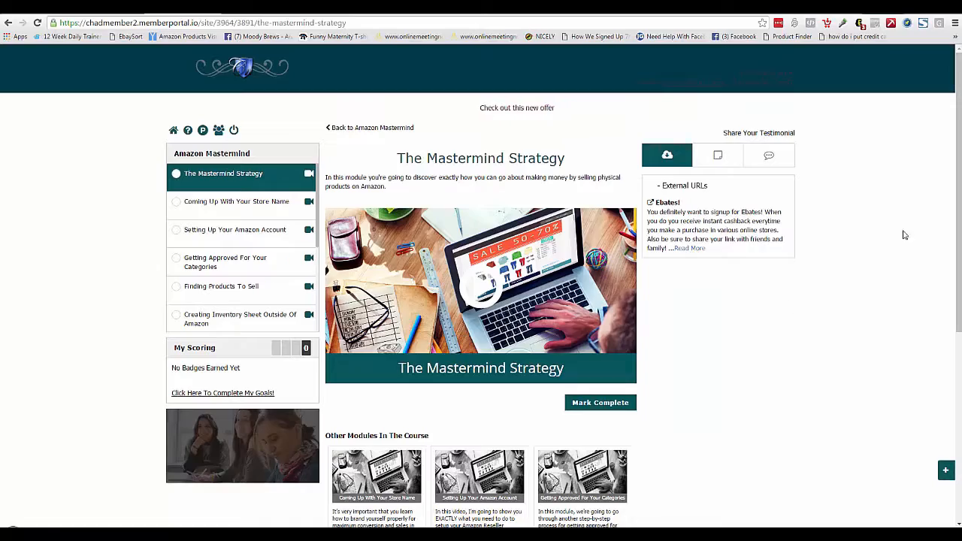
mouse_move(959, 177)
left_mouse_down()
mouse_move(959, 336)
mouse_move(960, 166)
left_mouse_up()
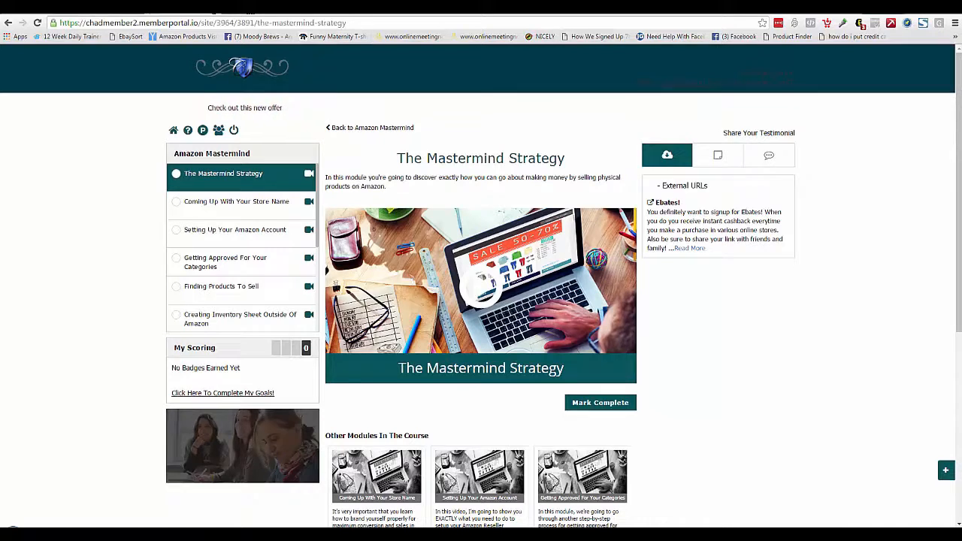
Step: Return to the MemberHub admin site and review the available autoresponder, webinar, file hosting, payment gateway and SMTP integrations
key("ctrl+Tab")
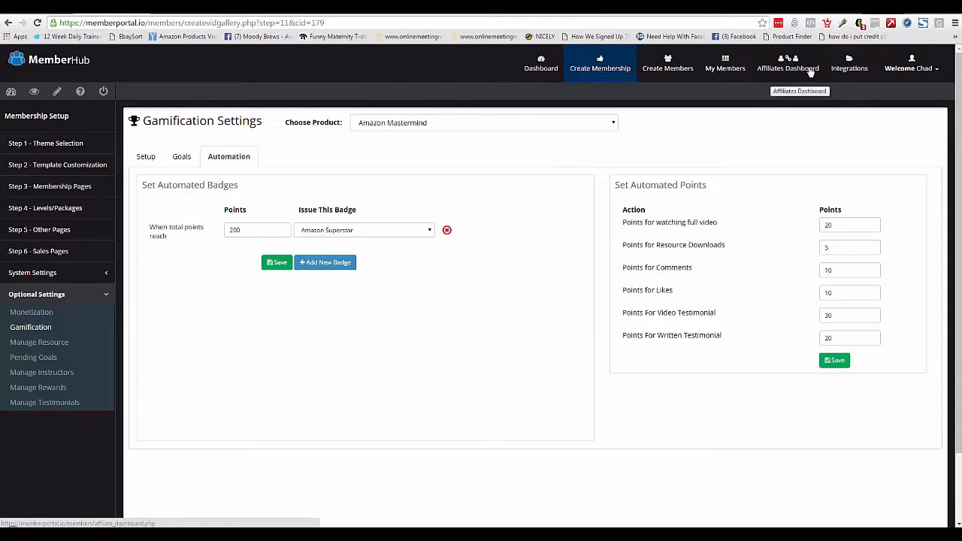
left_click(726, 69)
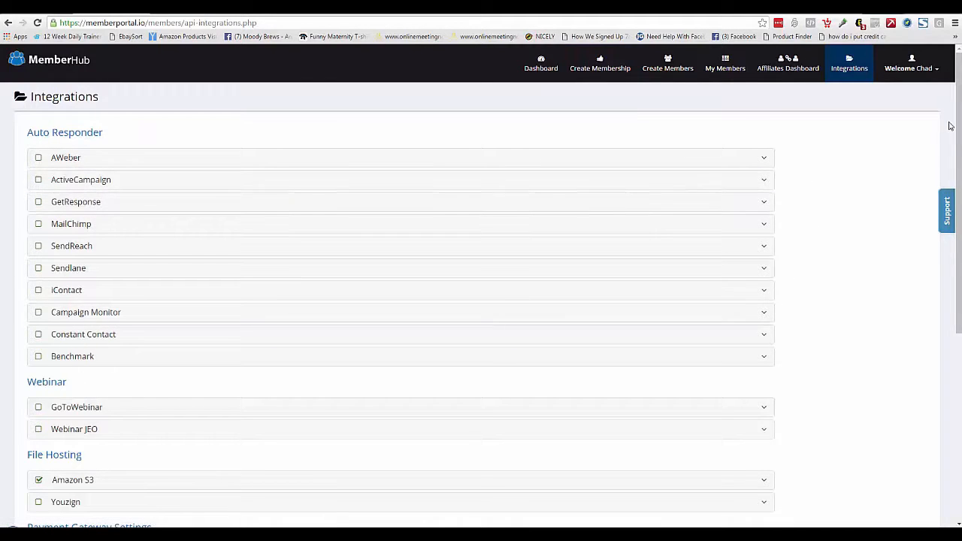
left_click_drag(960, 121, 959, 237)
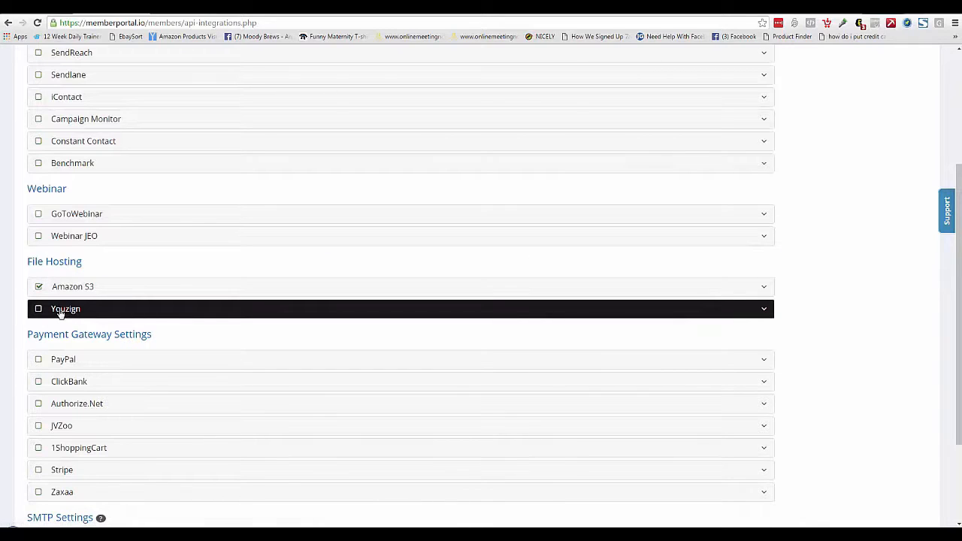
left_click_drag(960, 220, 959, 323)
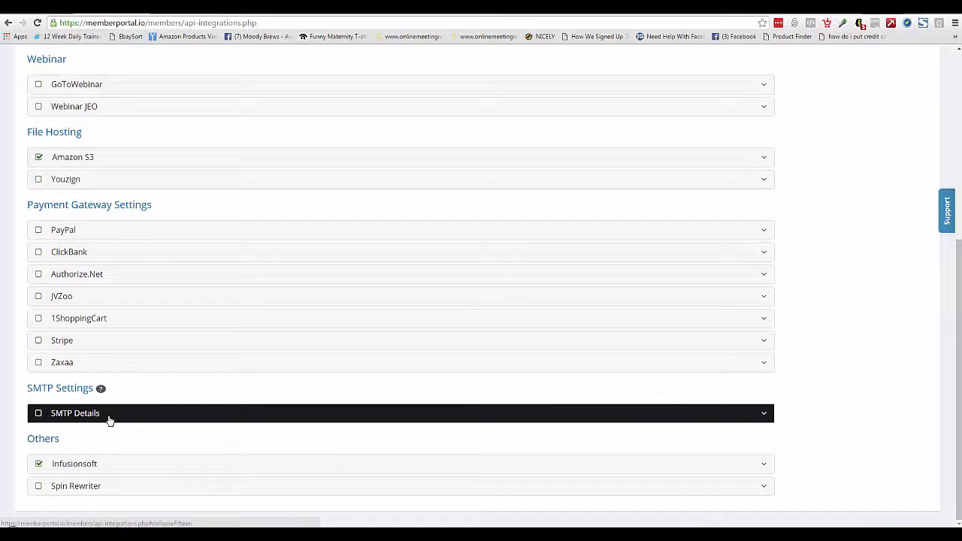
Step: Expand the Infusionsoft integration, check its account name and API token fields, and save the API token
left_click(75, 464)
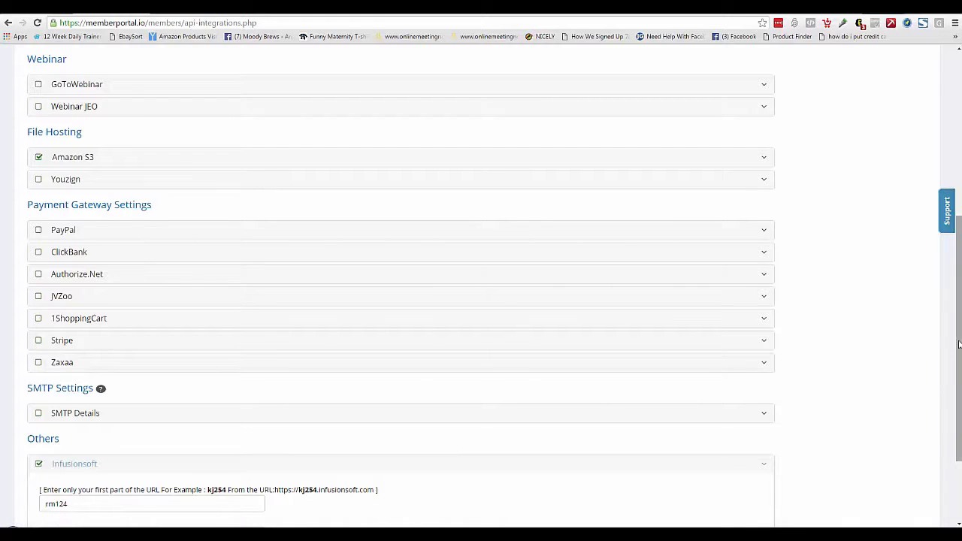
scroll(959, 332, "down", 2)
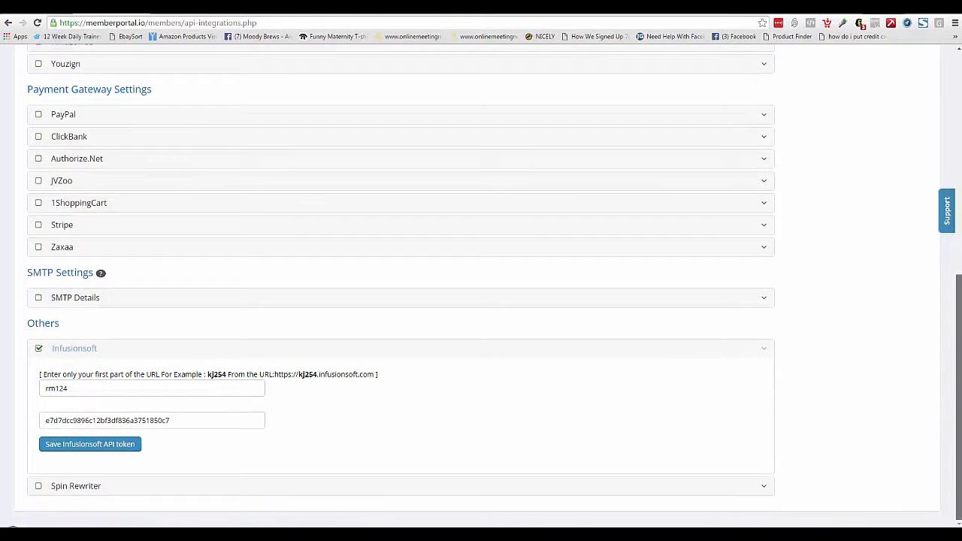
double_click(88, 392)
left_click(158, 421)
double_click(158, 421)
left_click(423, 425)
left_click(96, 444)
left_click_drag(960, 367, 940, 88)
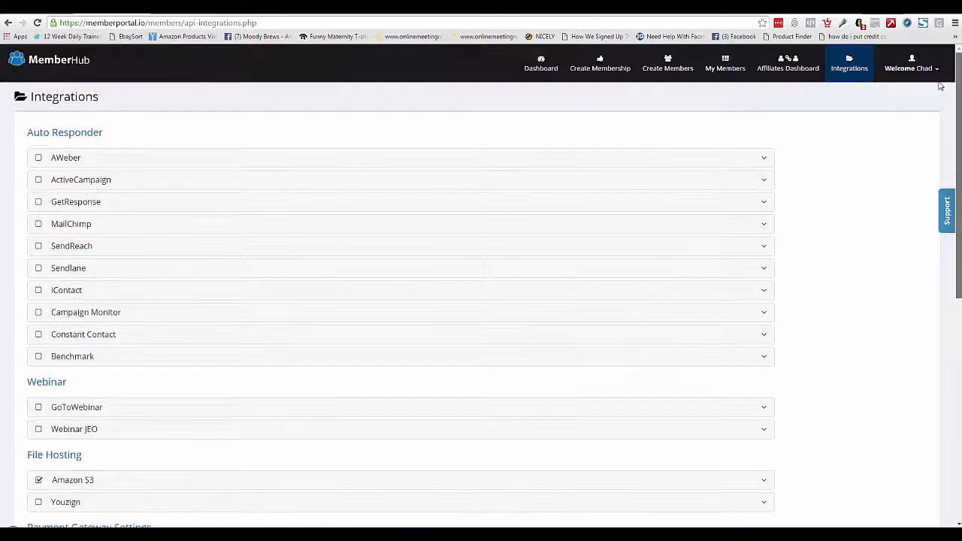